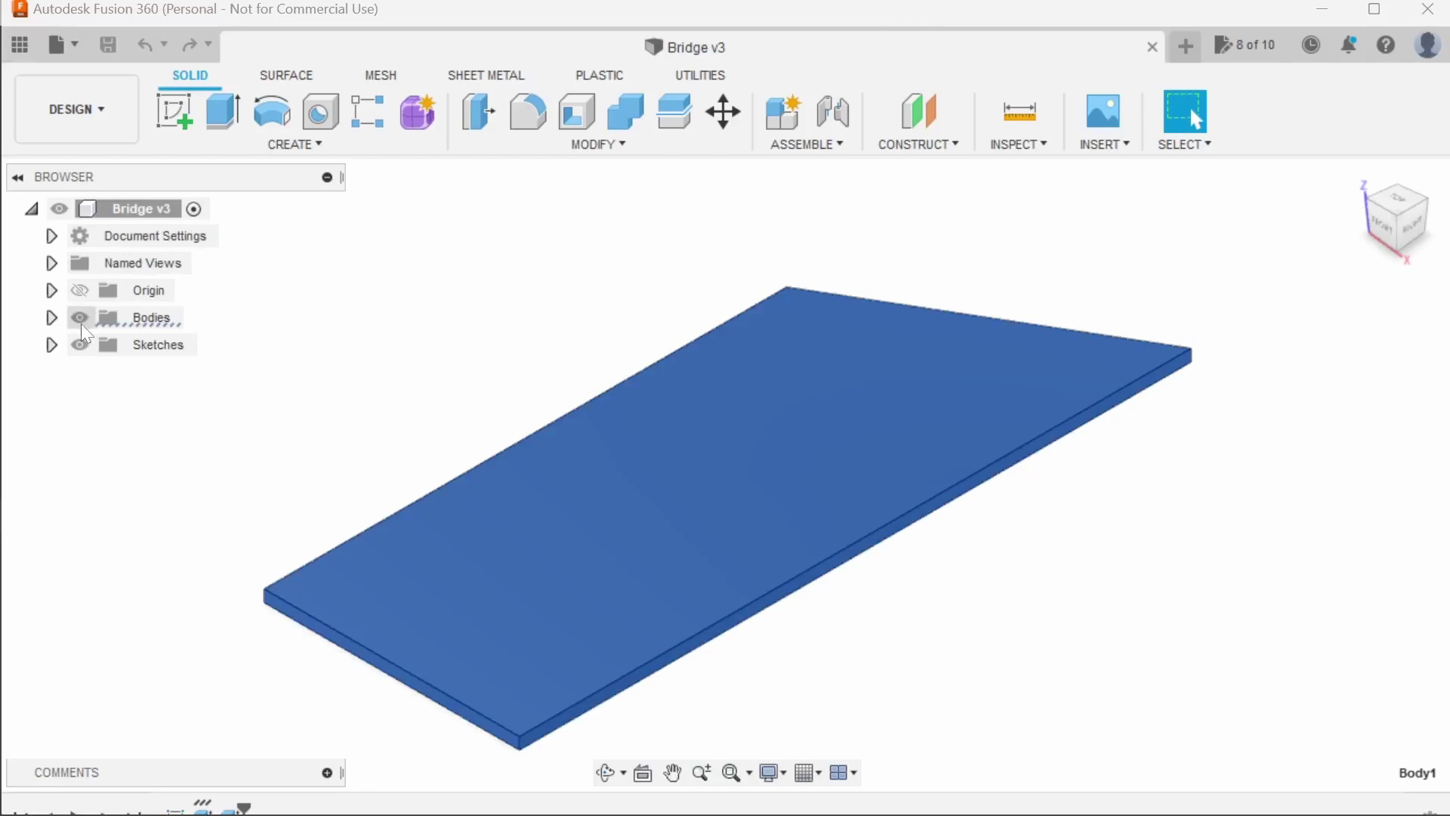
- Turn the plate body Body1 into its own component and rename it Area
left_click(51, 317)
left_click(120, 346)
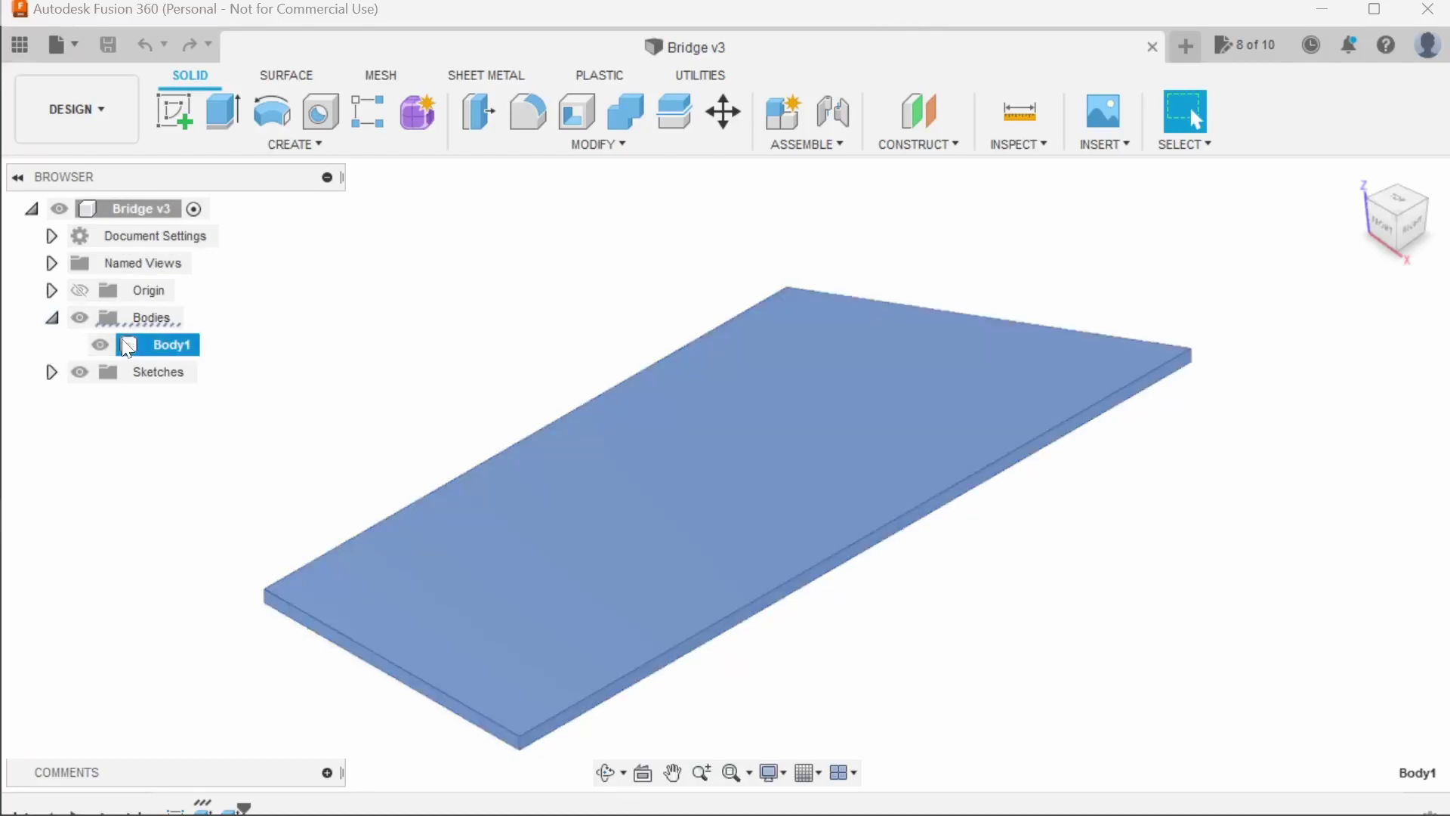
key("Escape")
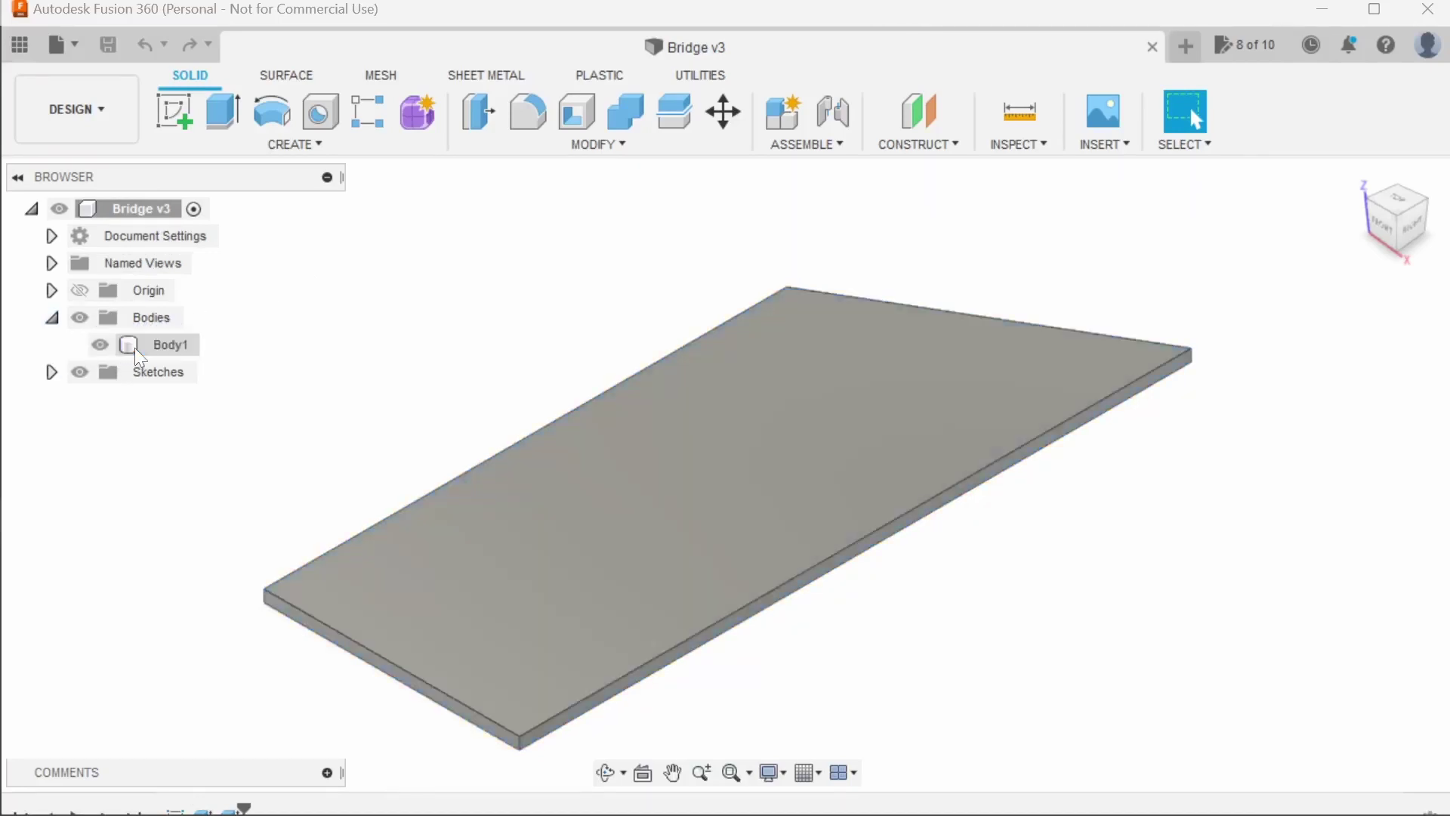
right_click(134, 347)
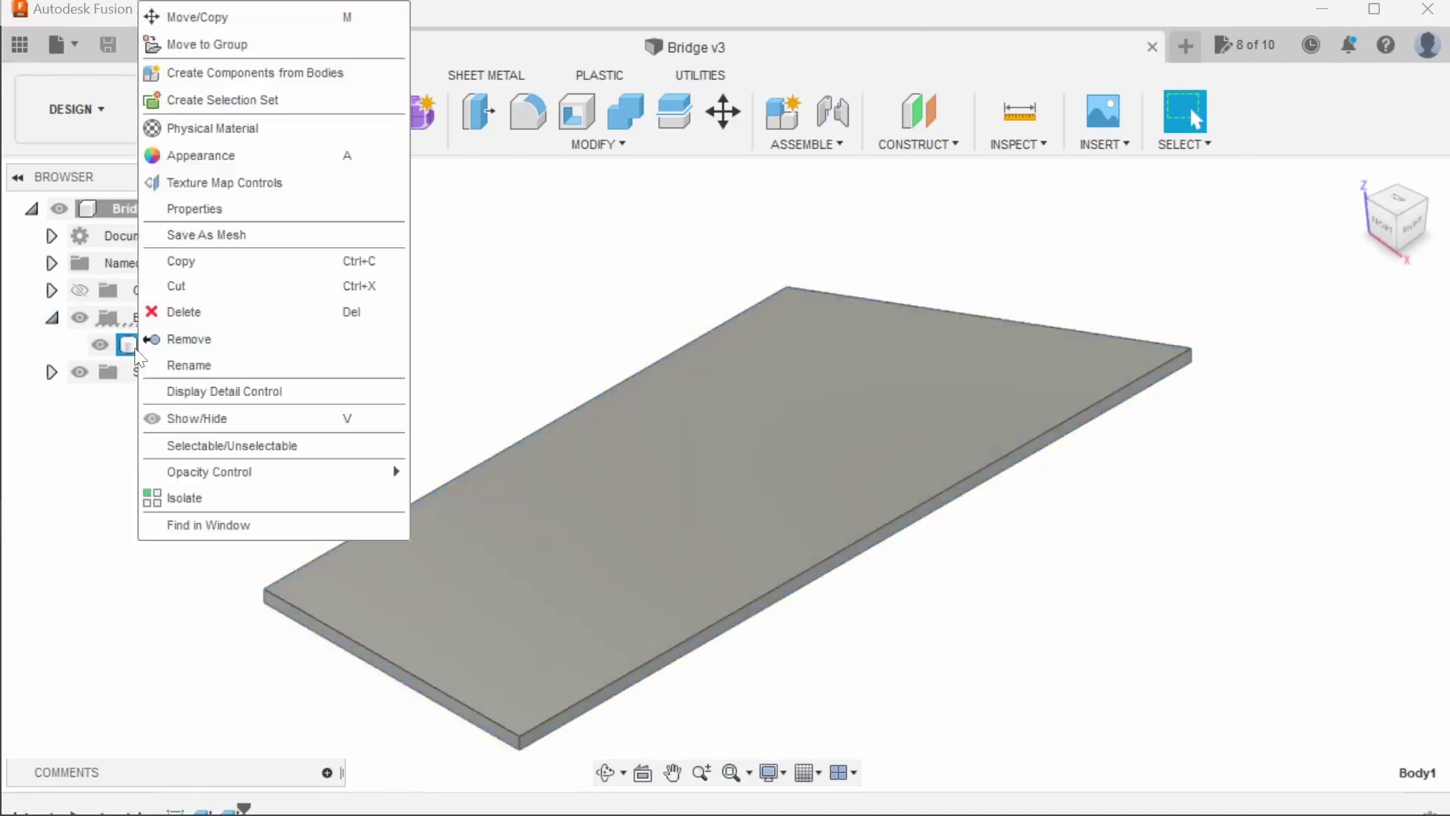
left_click(223, 72)
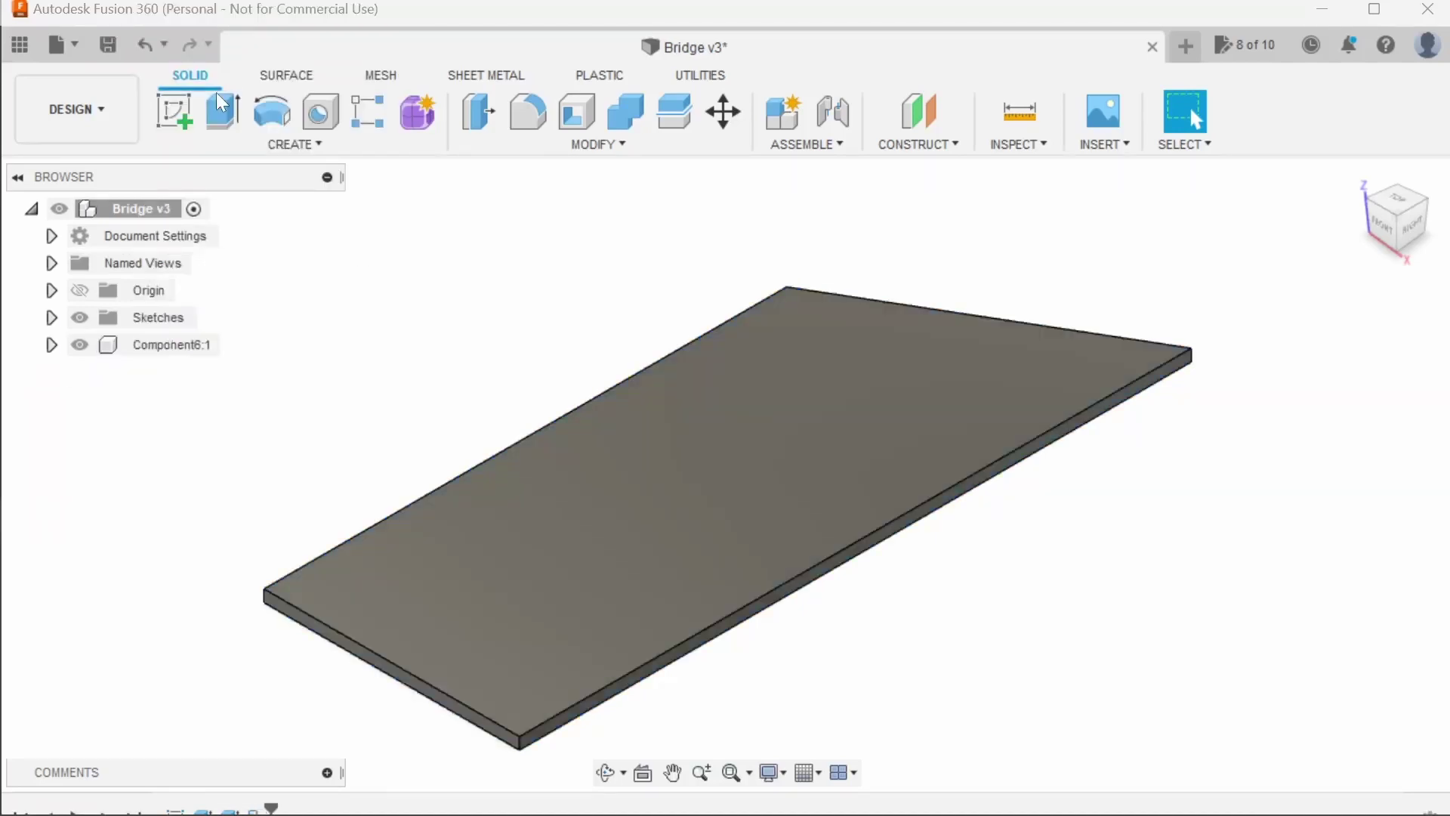
double_click(164, 345)
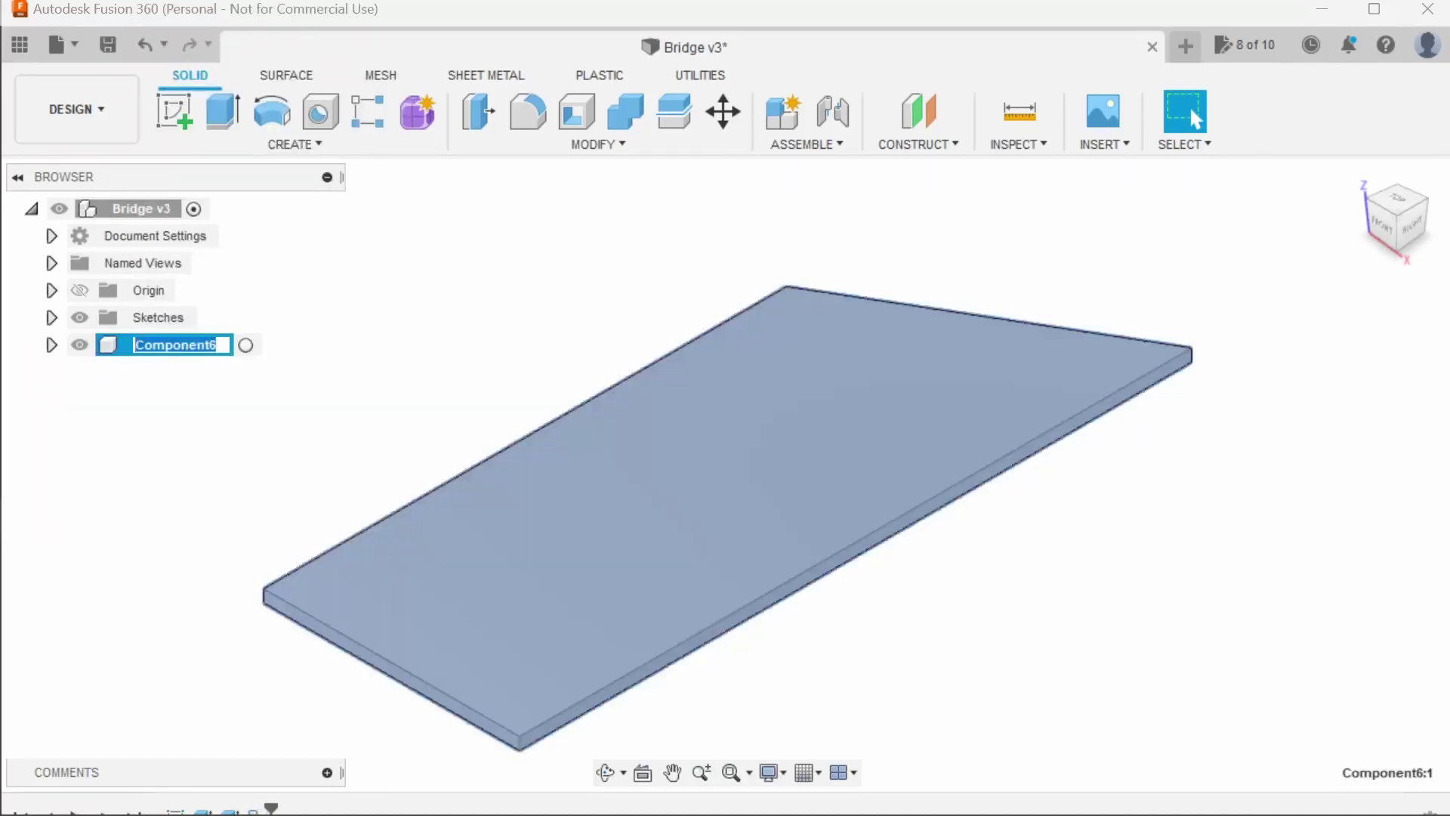
type("Area:1")
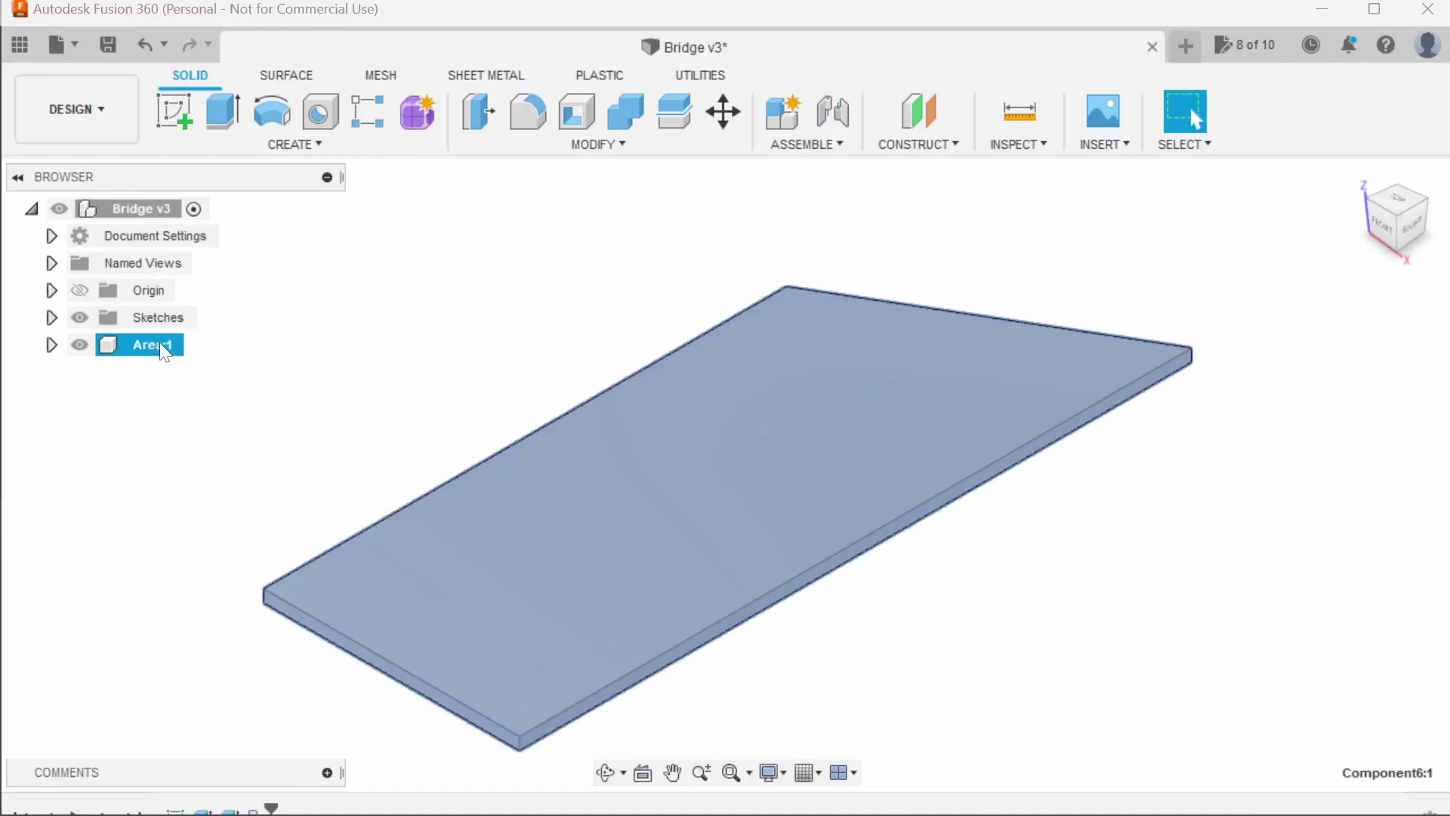
key("Return")
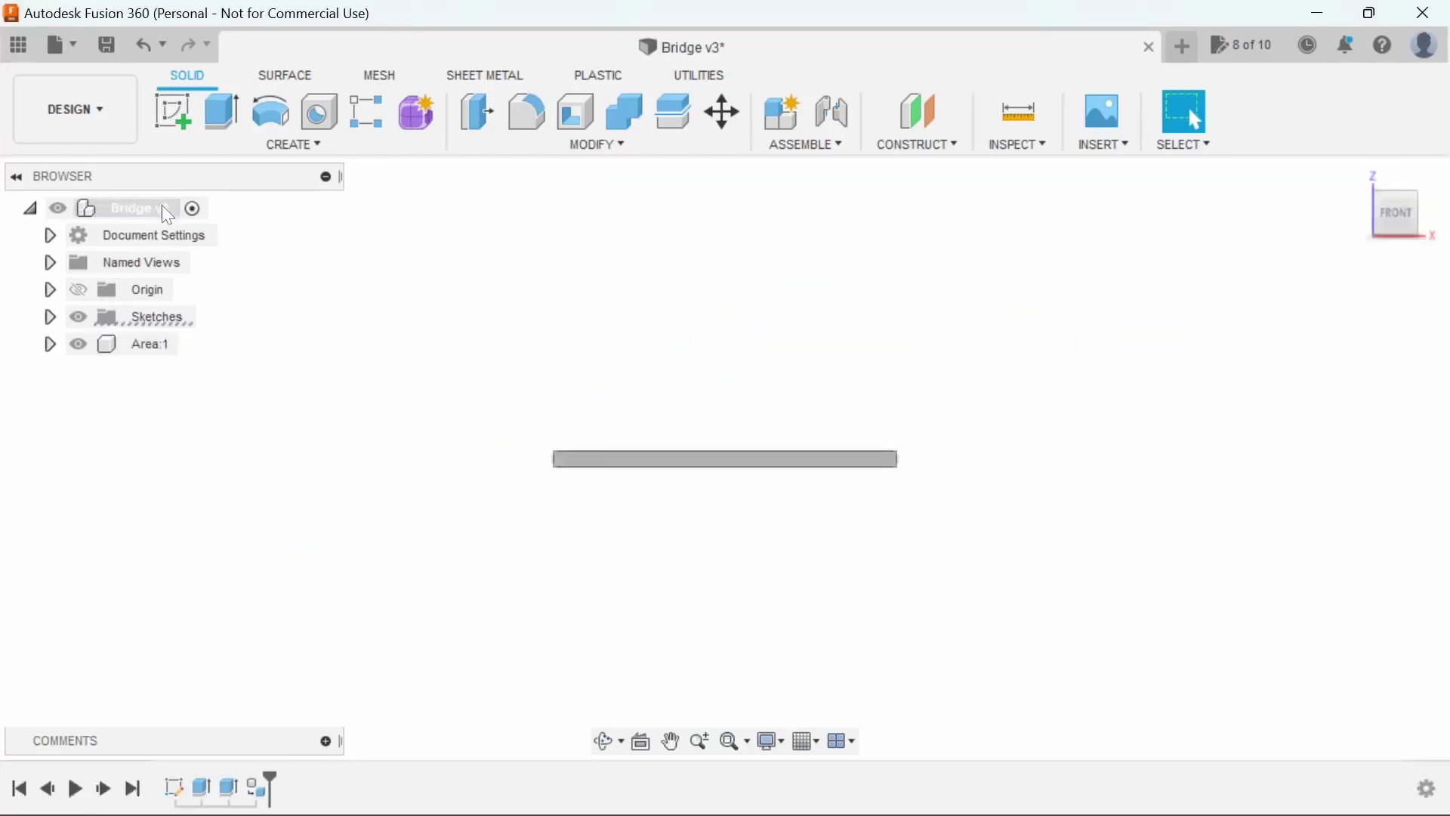
- Create a new component under Bridge v3 named Peir1
right_click(169, 210)
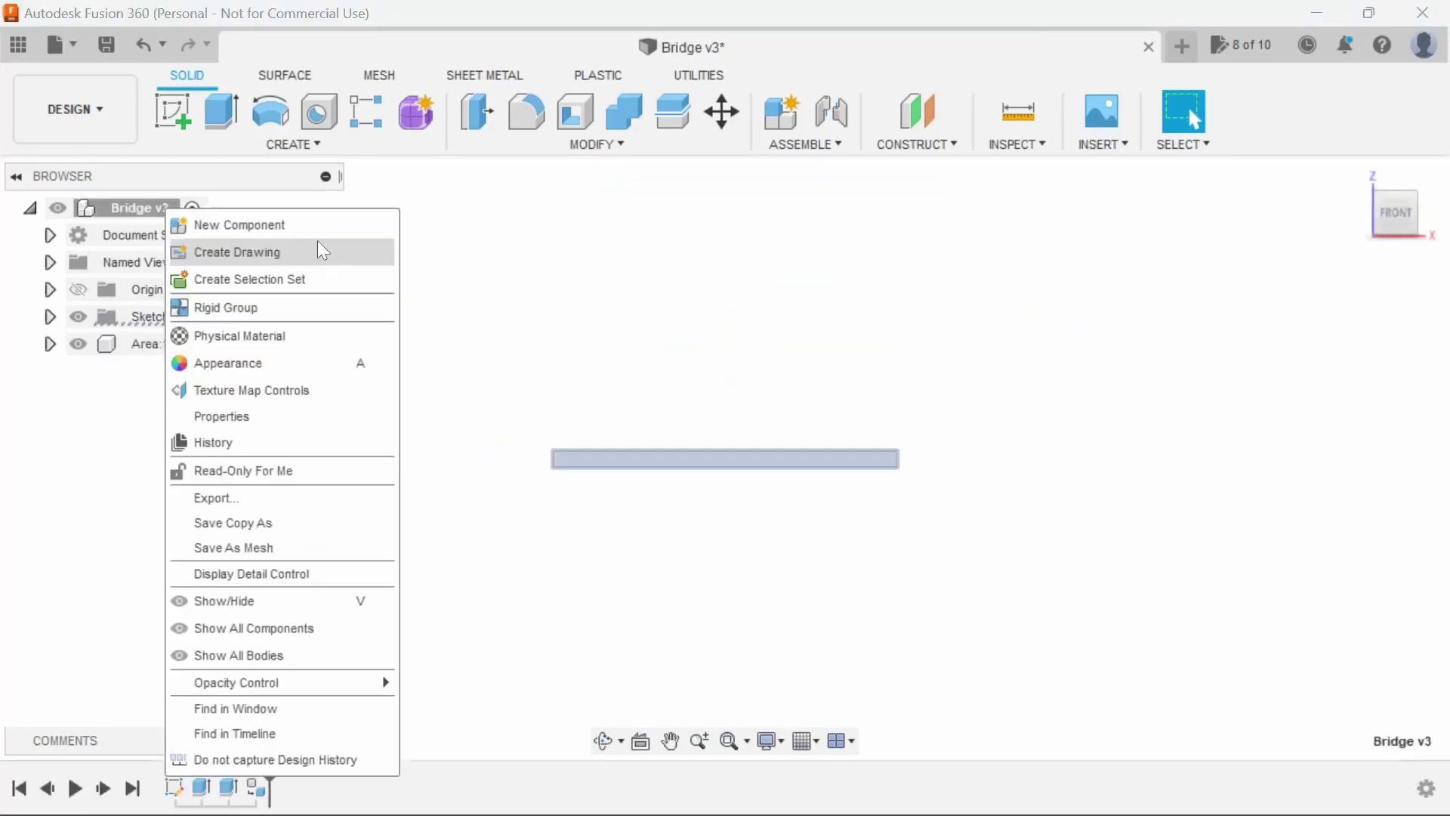
left_click(270, 227)
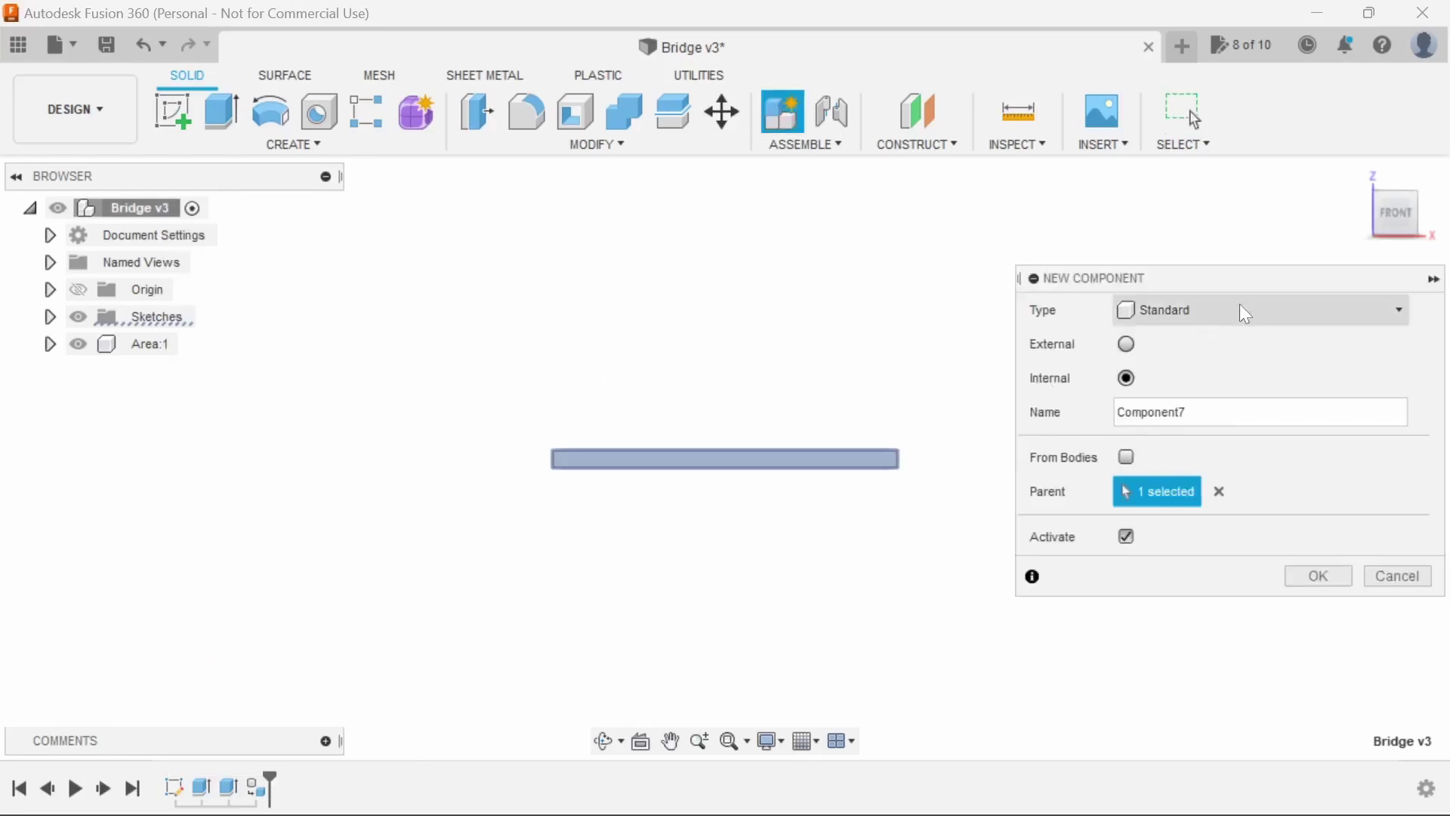
left_click(1209, 413)
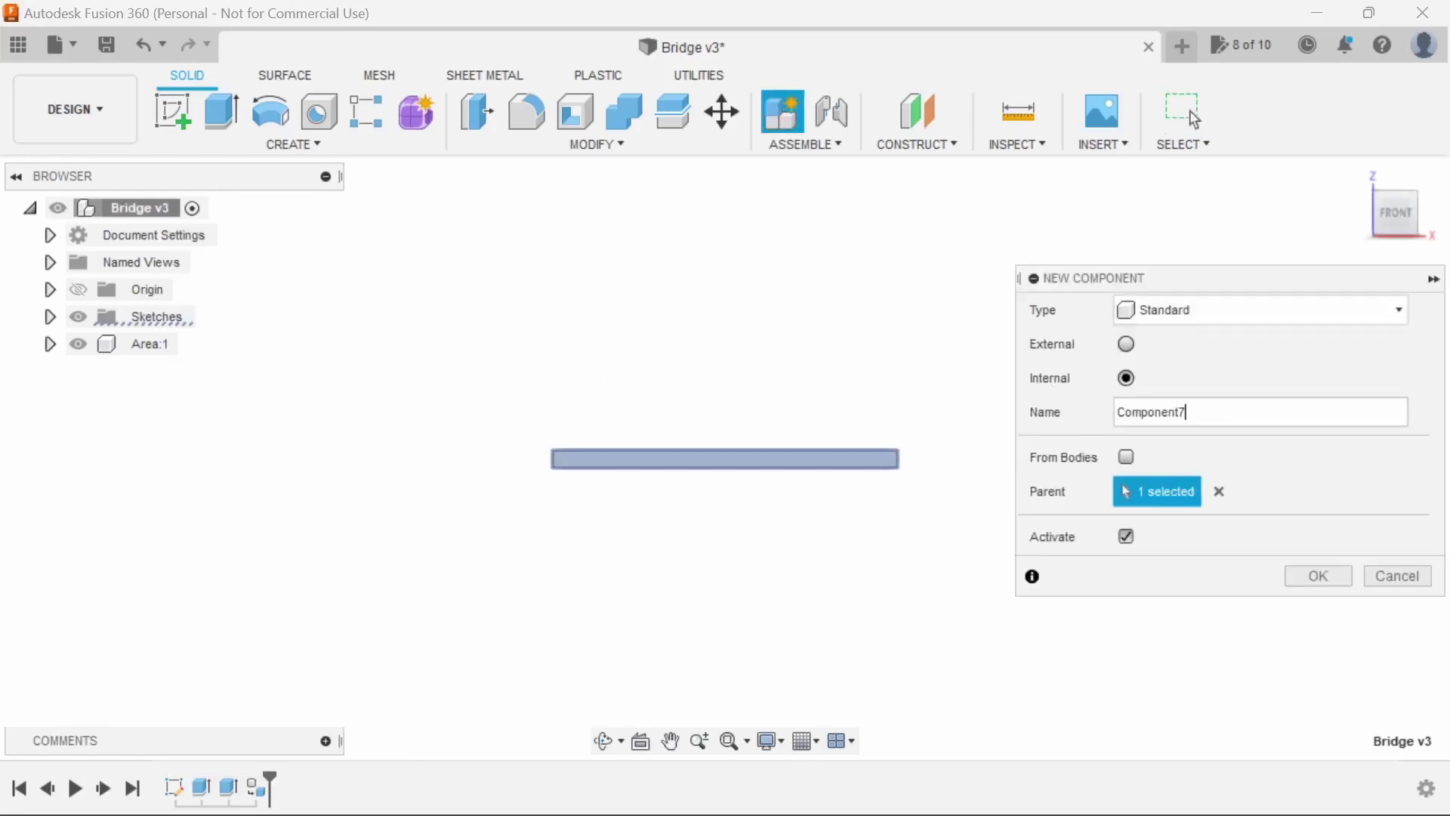
key("ctrl+a")
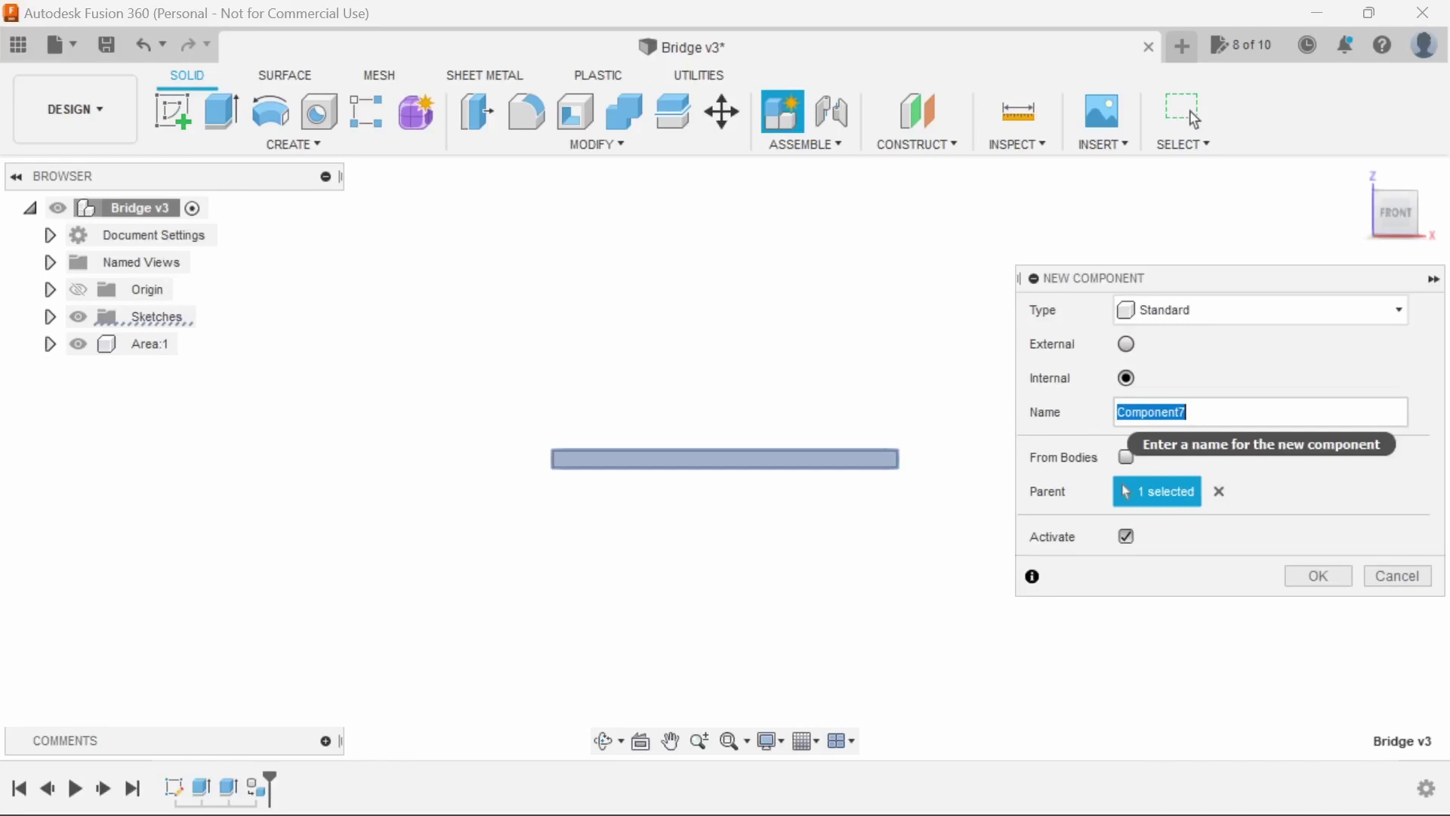
type("Peir1")
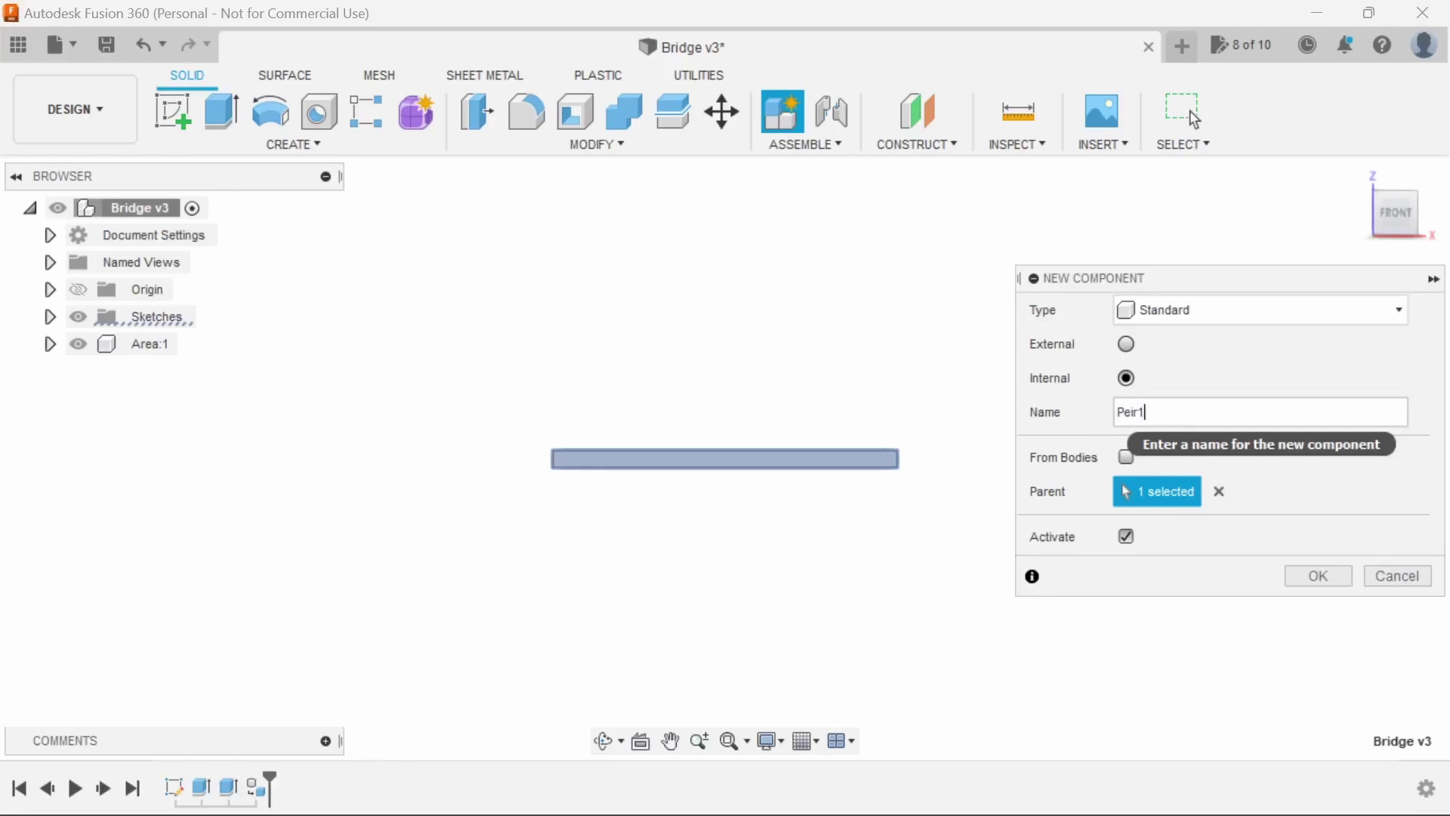
key("Return")
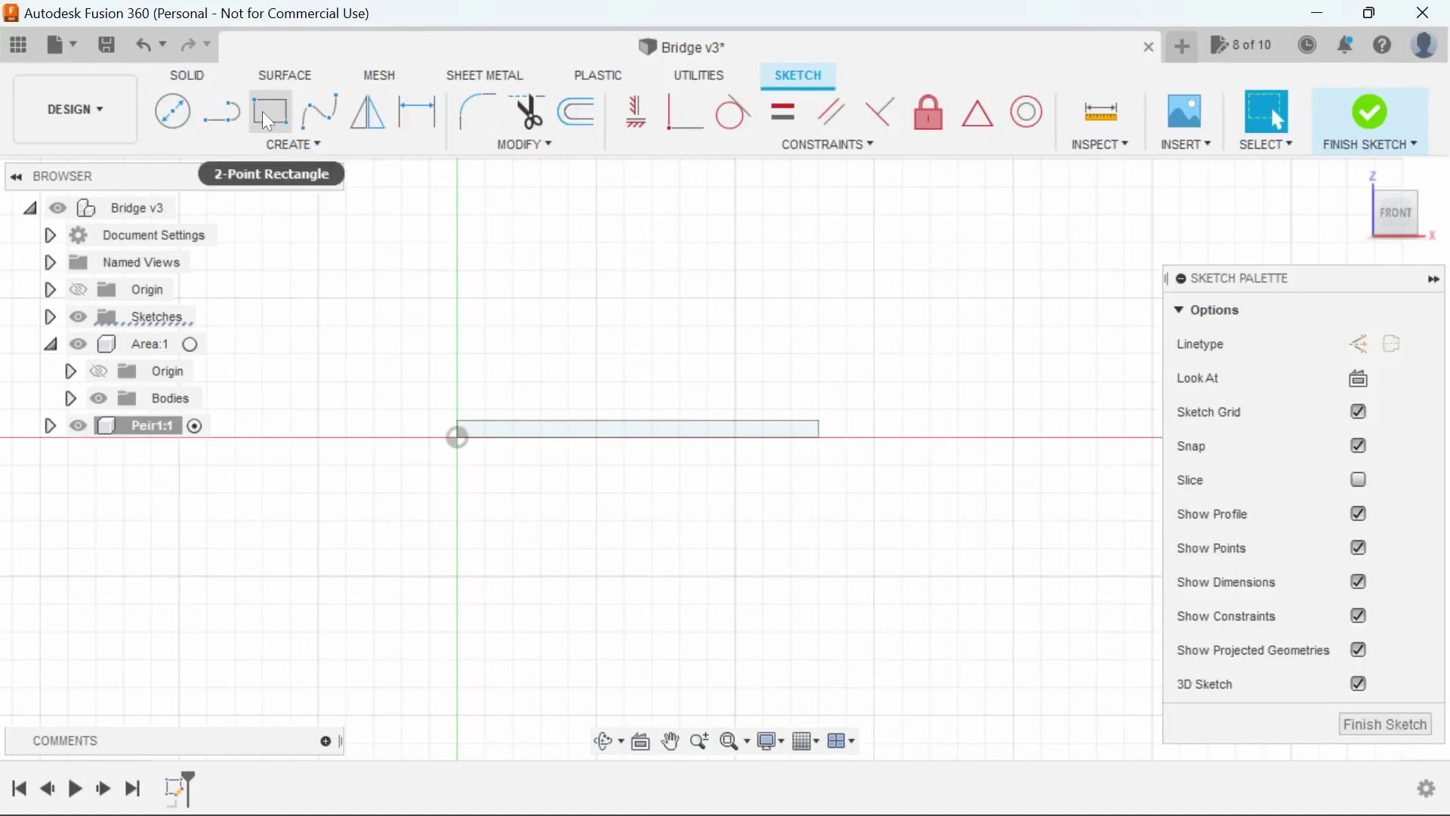
- Sketch a 130 × 70 mm rectangle from the origin and finish the sketch
left_click(268, 113)
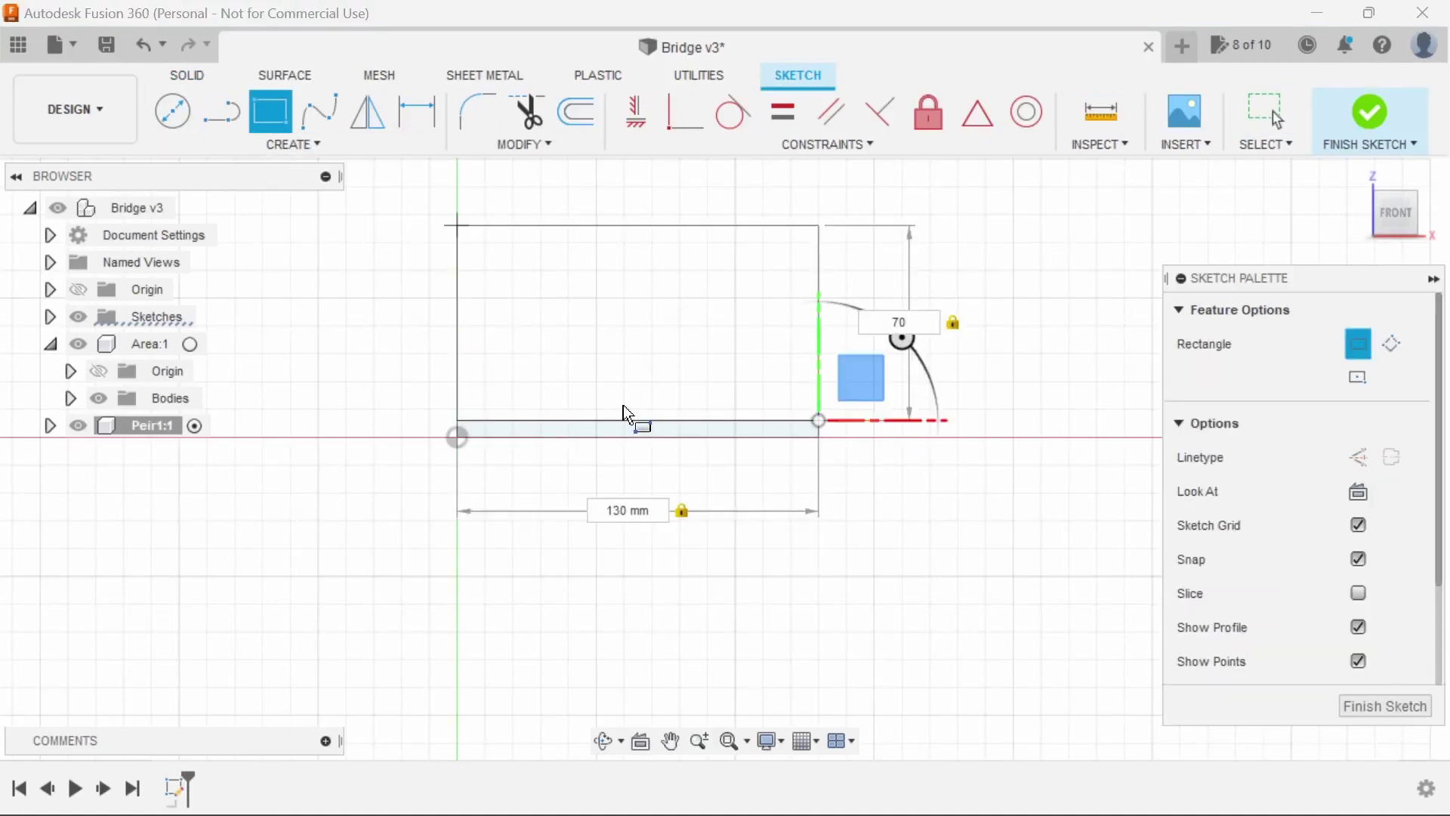
key("Return")
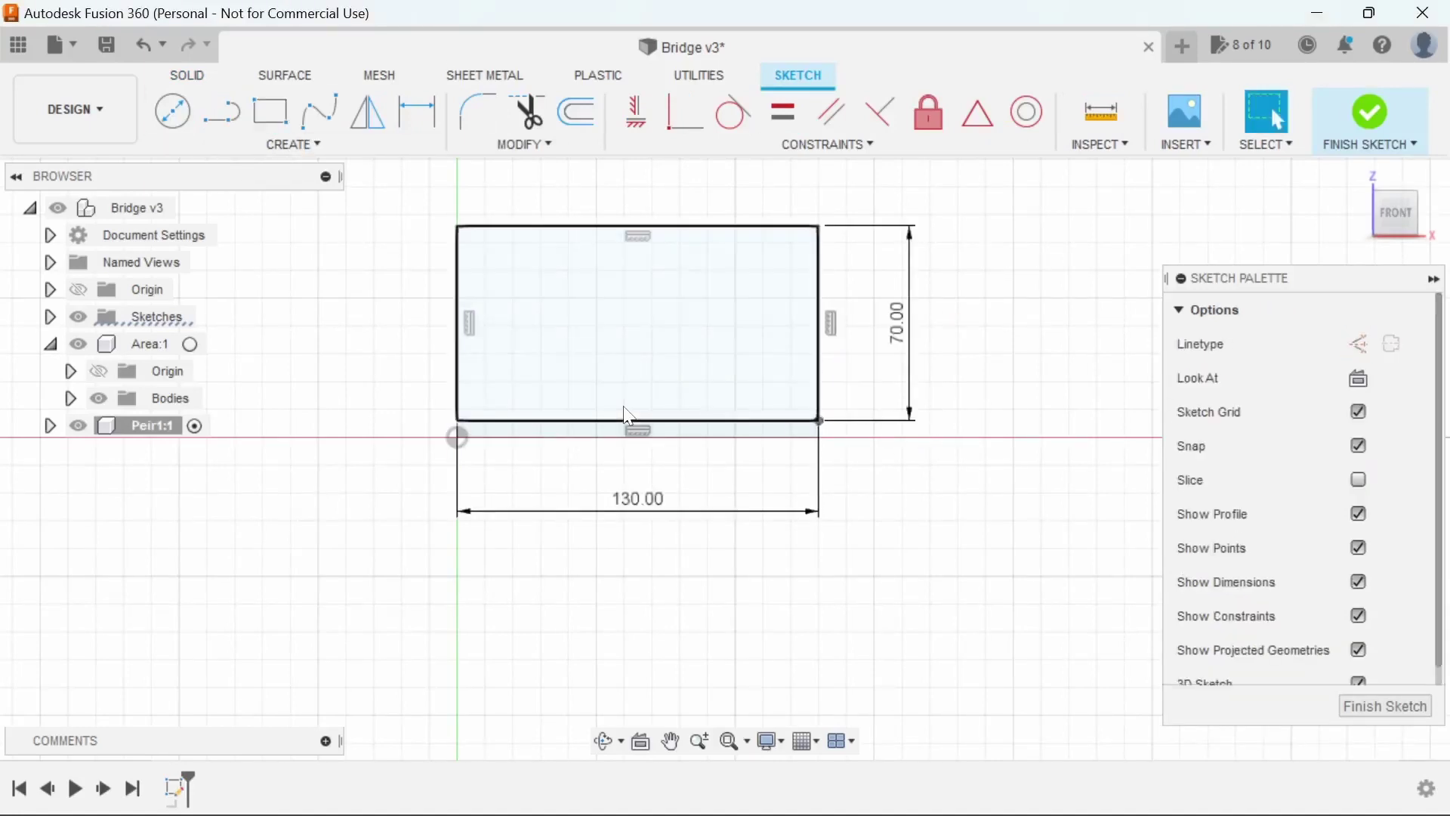
left_click(643, 326)
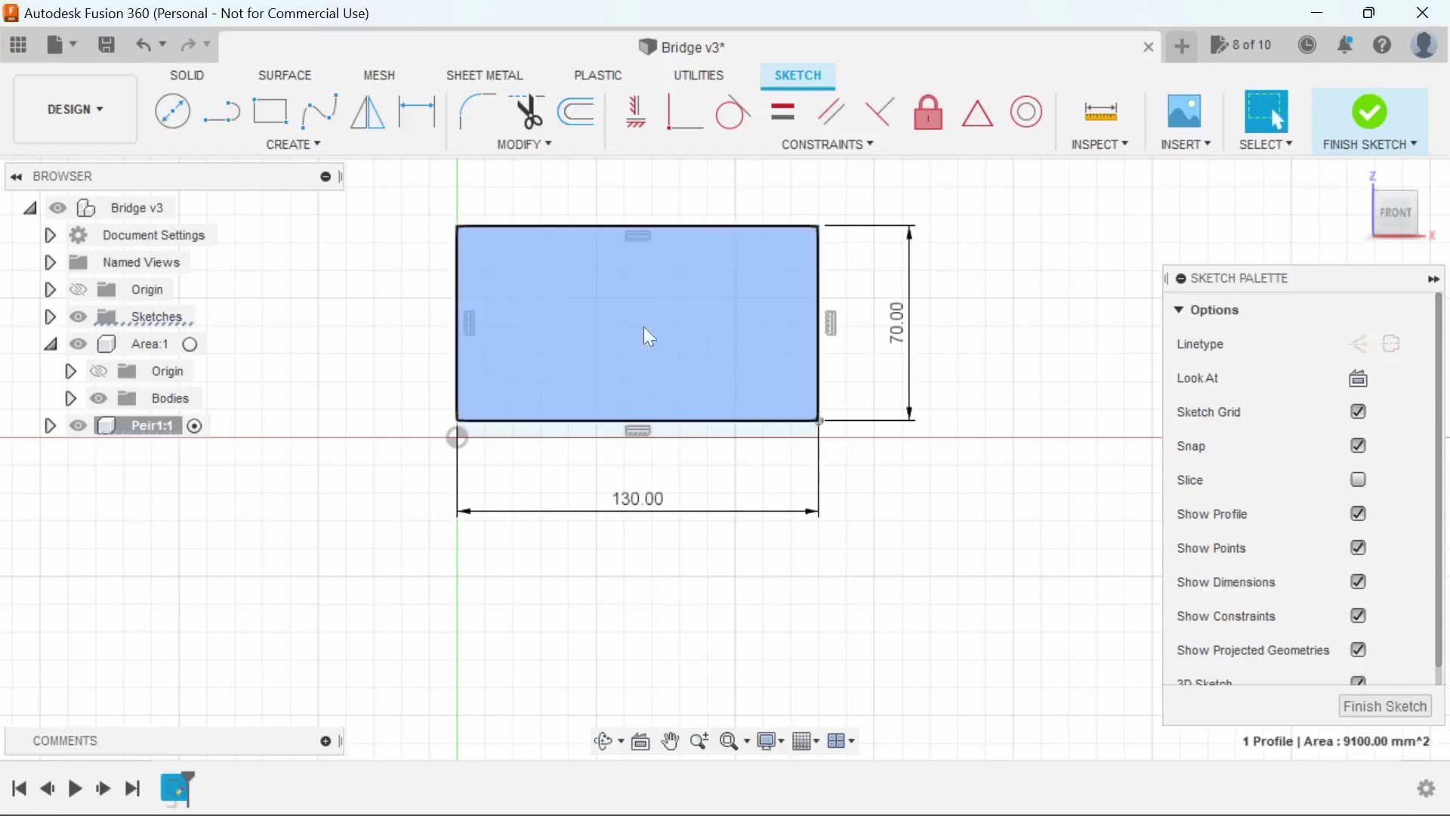
left_click(1380, 121)
- Extrude the rectangle profile 20 mm into a solid pier block
left_click(759, 334)
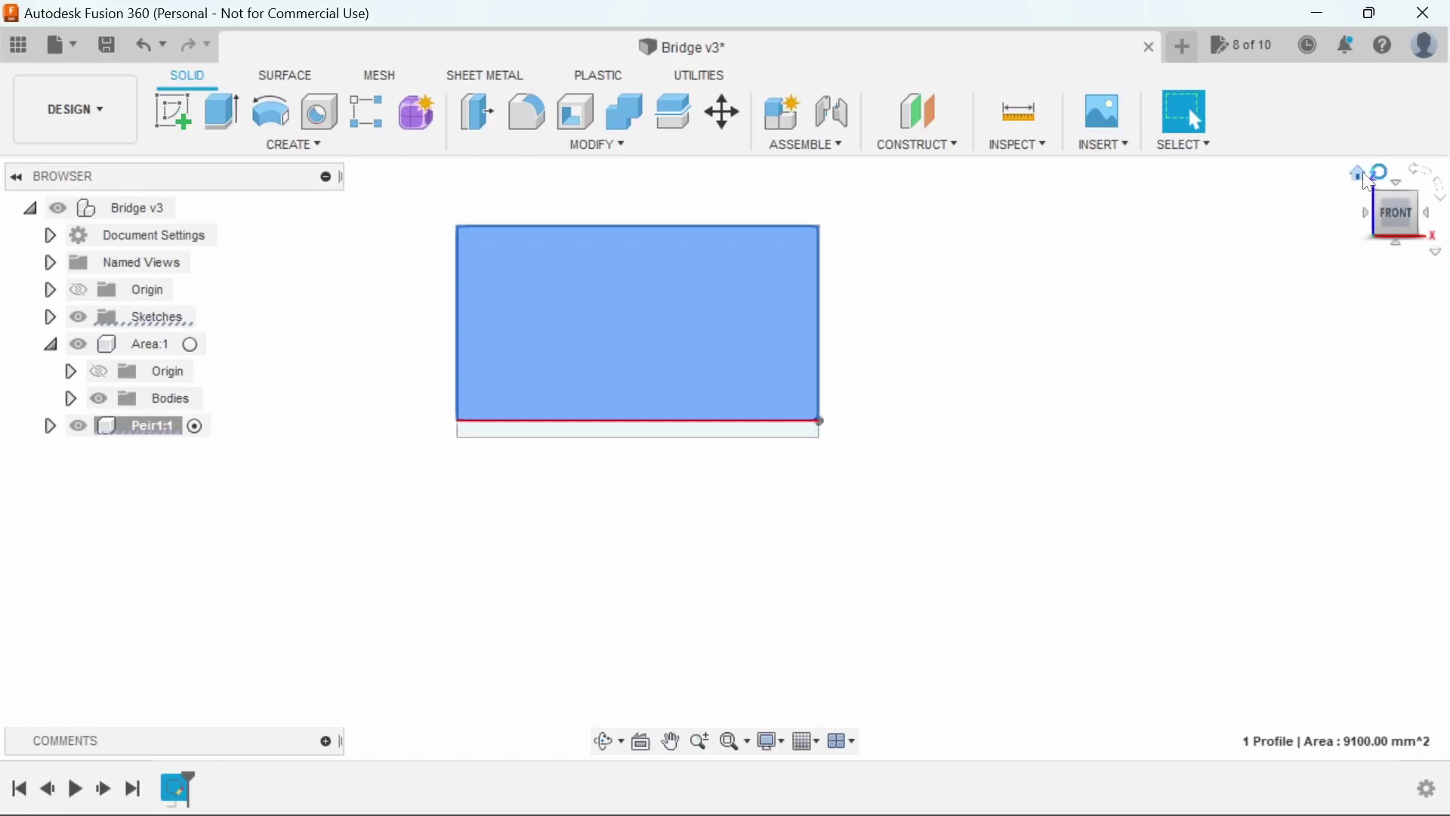
left_click(1363, 176)
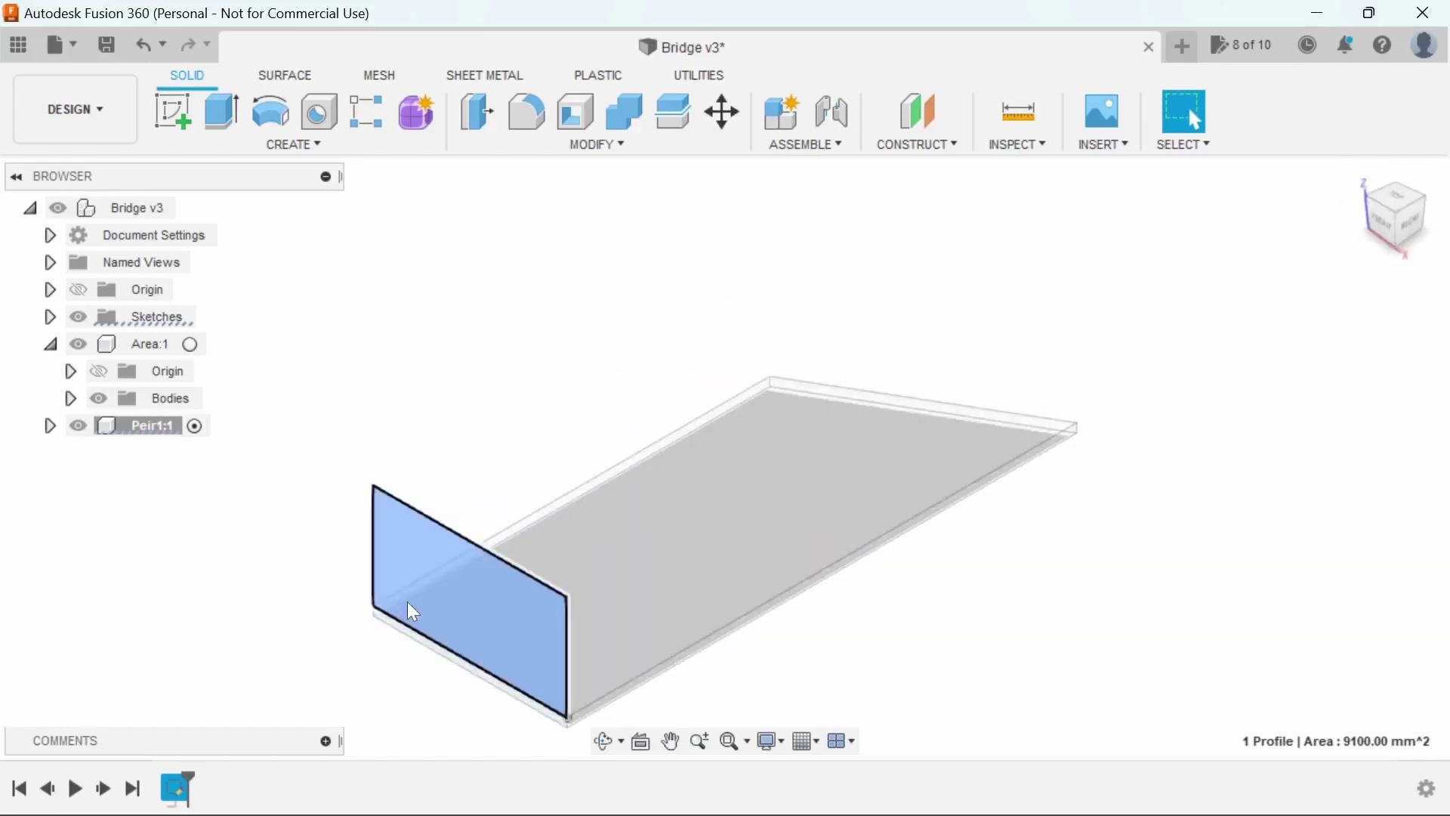
right_click(413, 612)
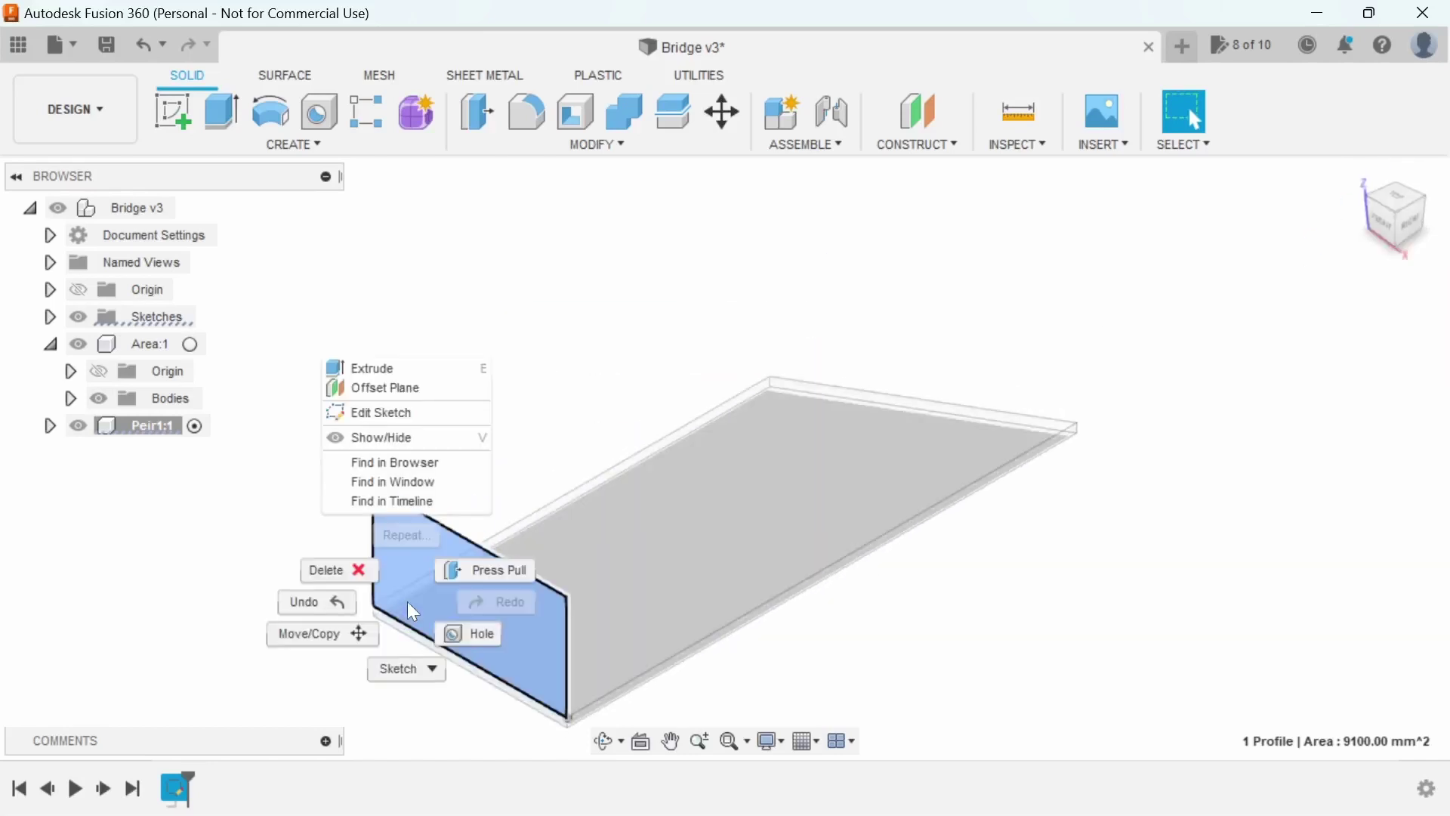
left_click(367, 369)
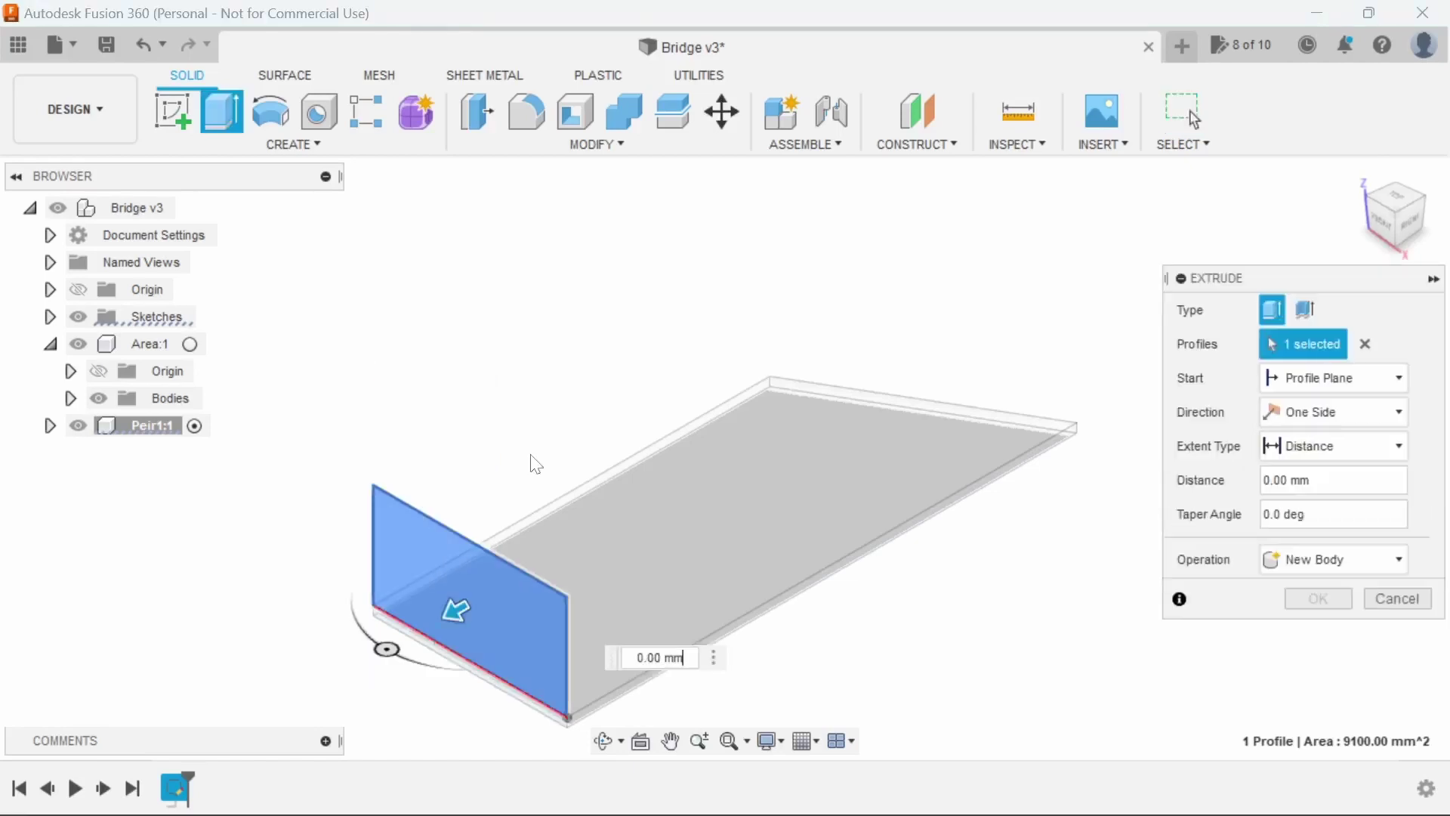
left_click(457, 609)
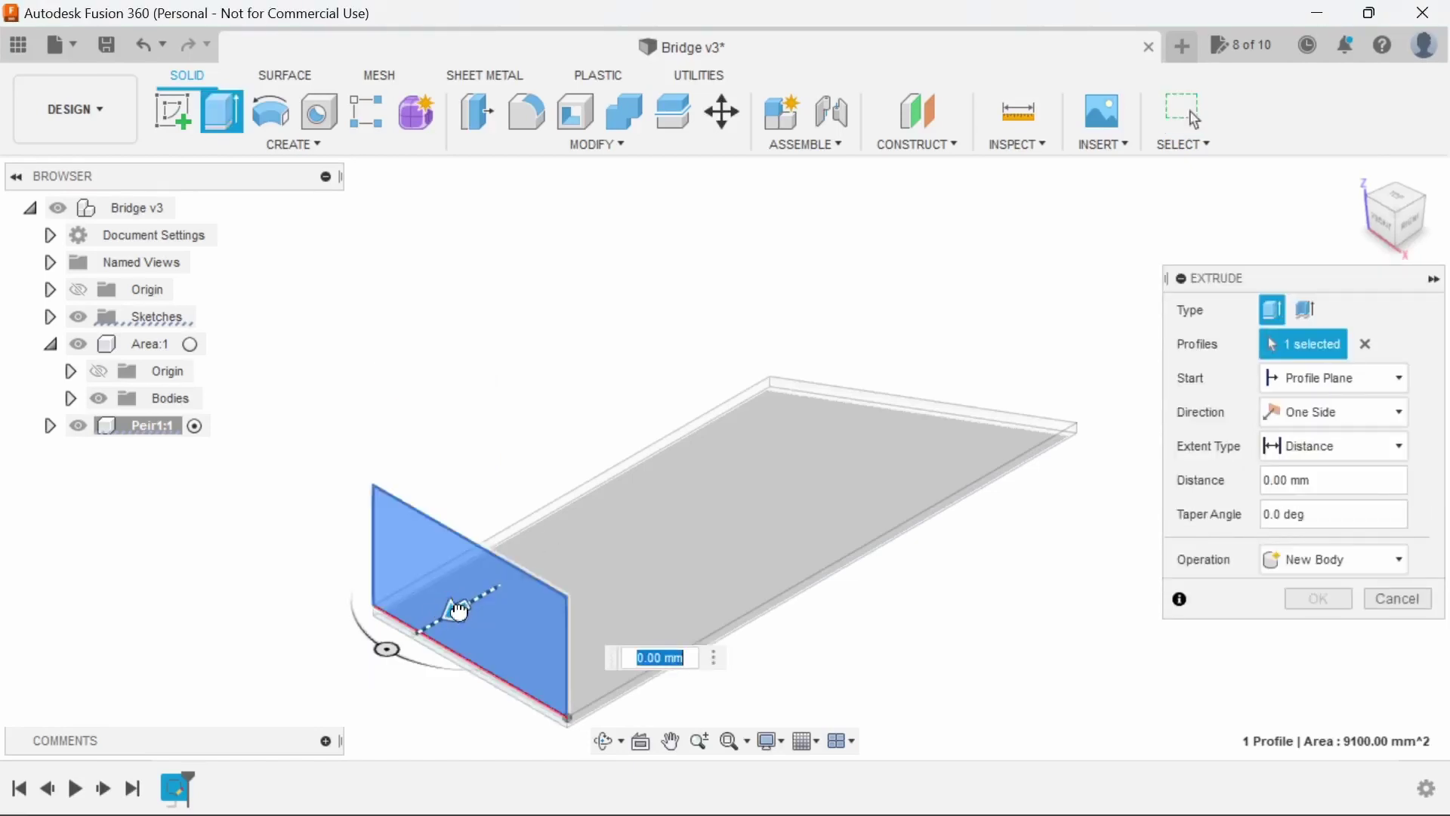
left_click_drag(459, 611, 501, 592)
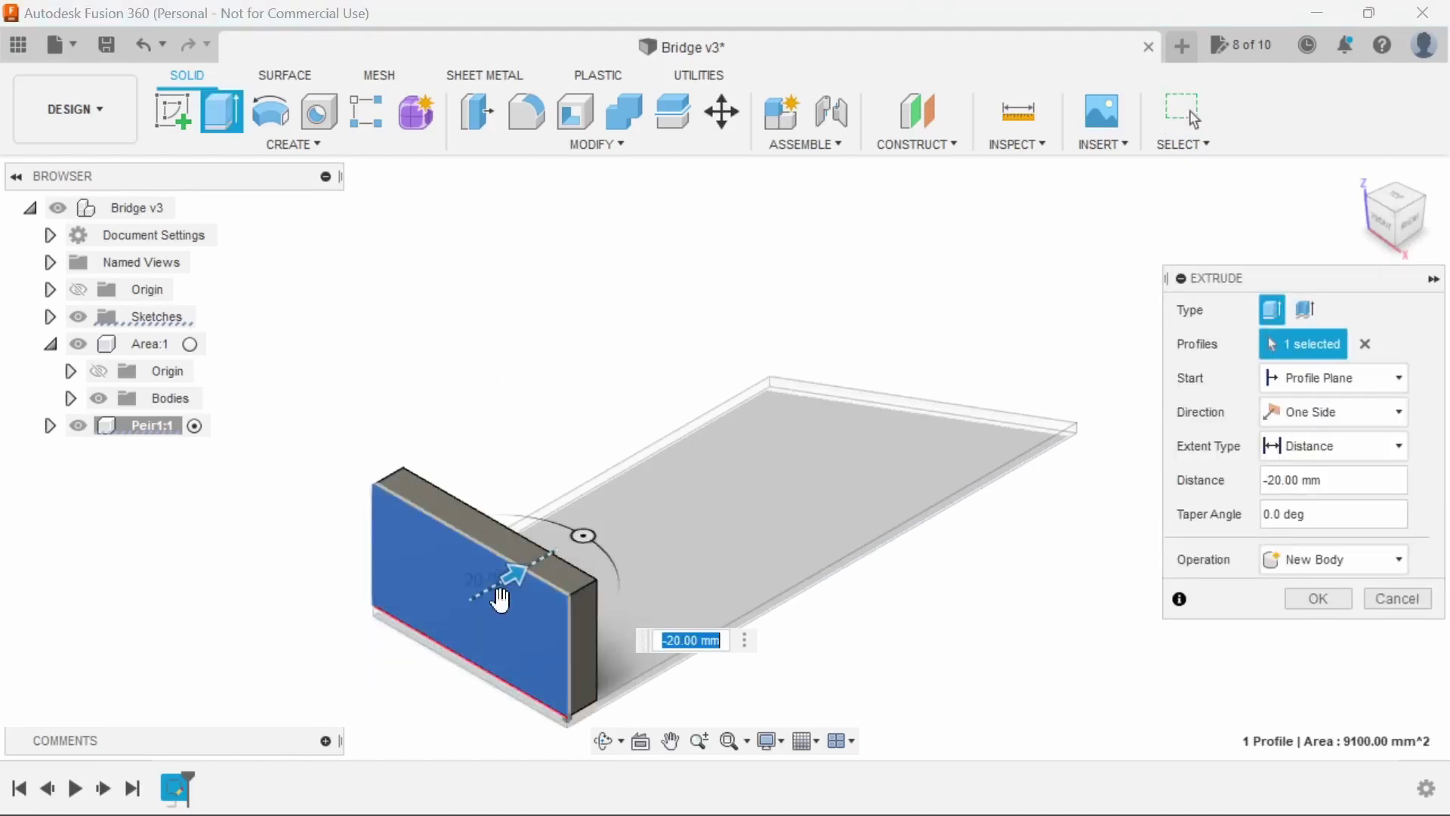
key("Return")
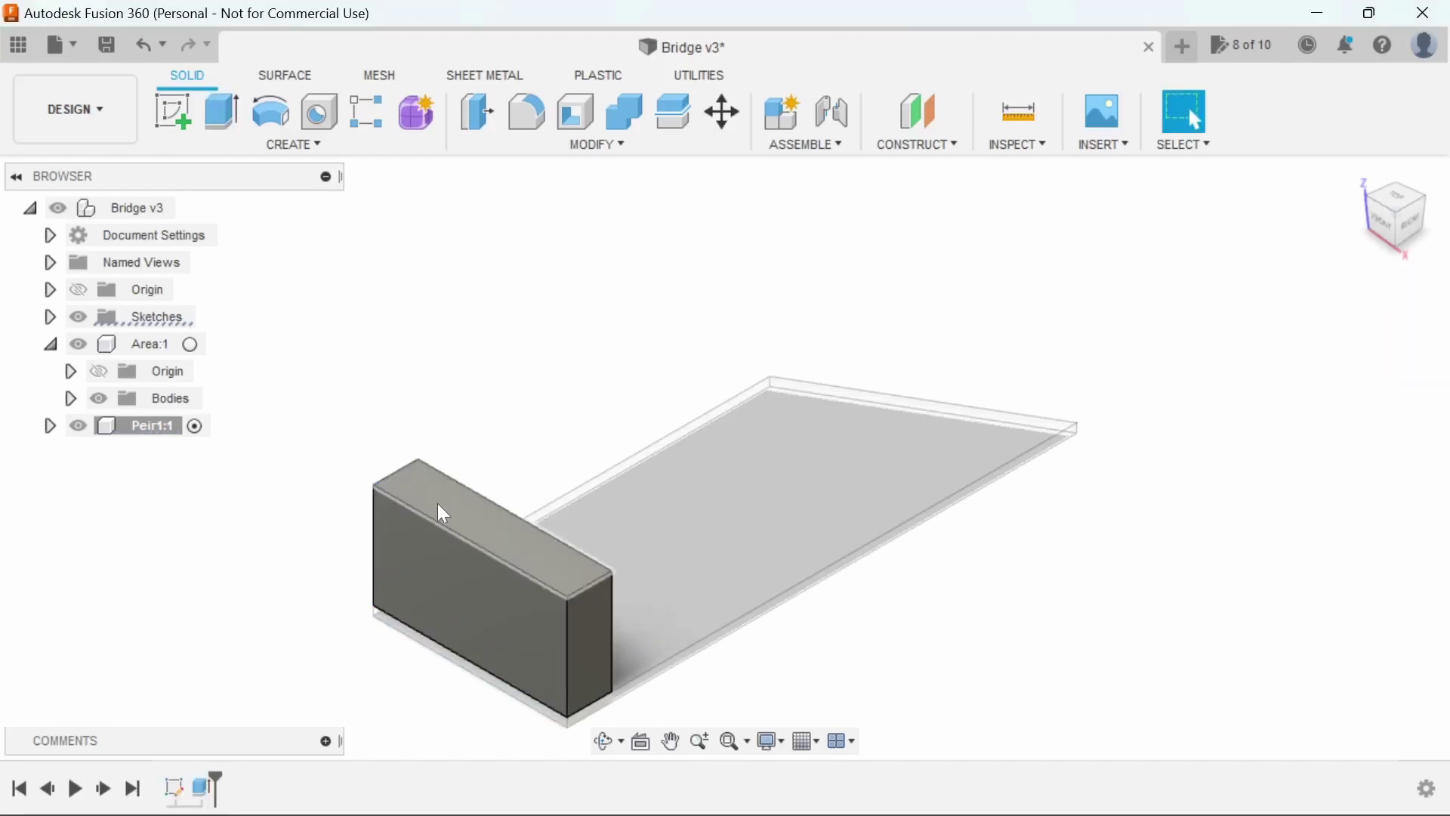
- Start a sketch on the block's face and hide the Area plate
left_click(443, 514)
key("s")
left_click(741, 457)
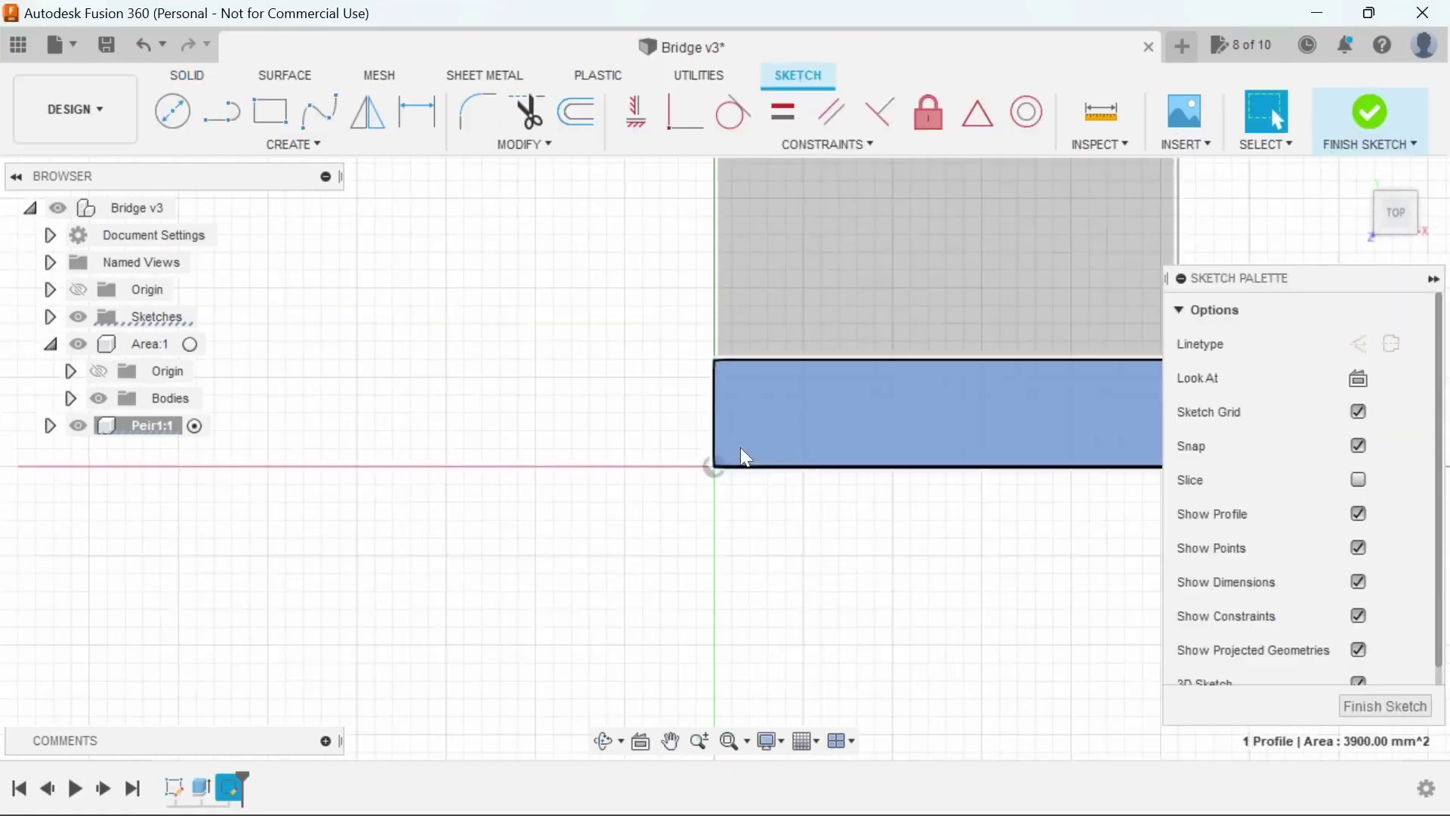
left_click(79, 345)
- Draw a triangle with 20 mm and 34 mm legs plus a diagonal, then finish the sketch
left_click(270, 111)
left_click(704, 474)
type("20")
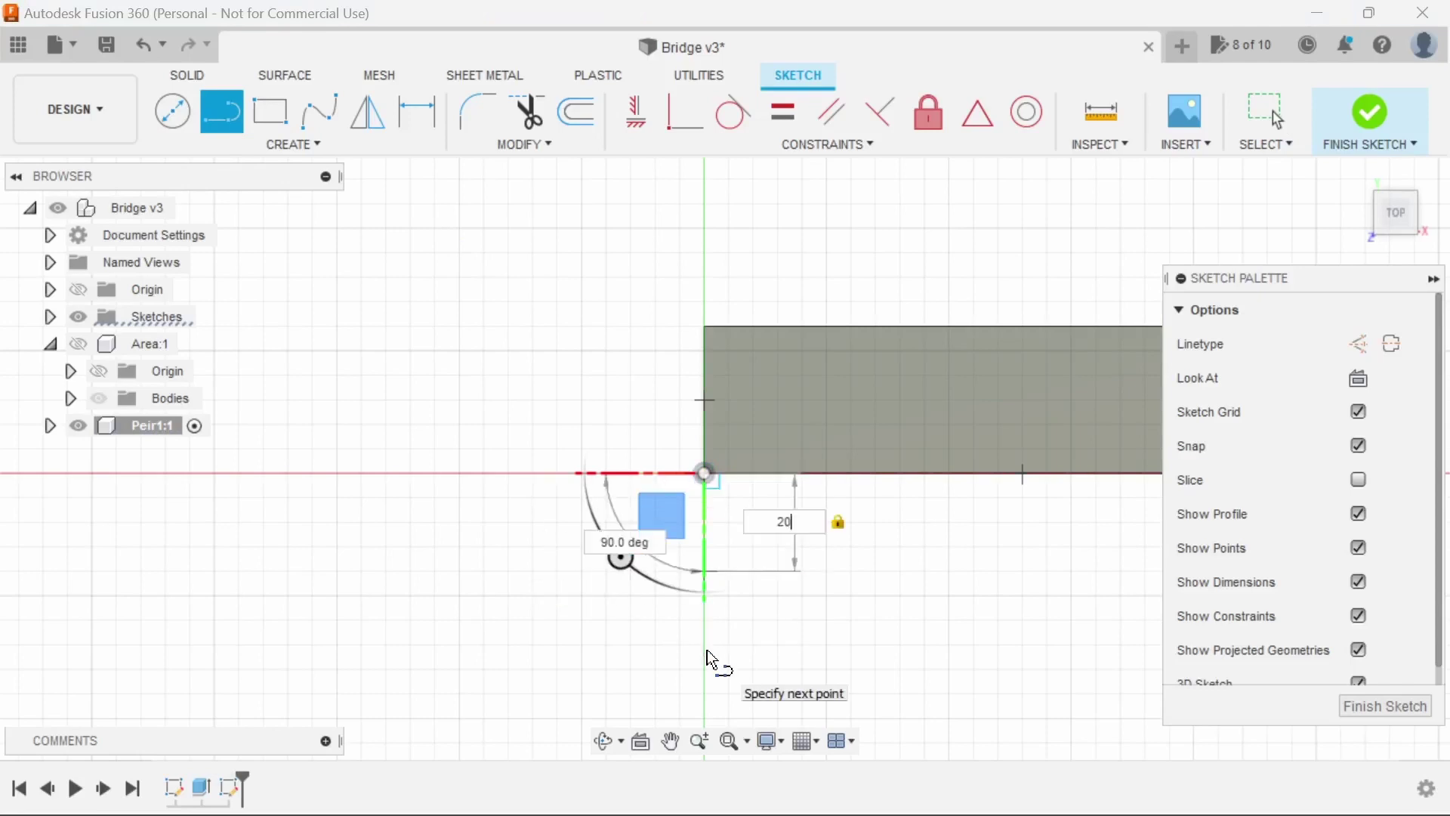
key("Return")
key("l")
left_click(704, 474)
type("34")
key("Return")
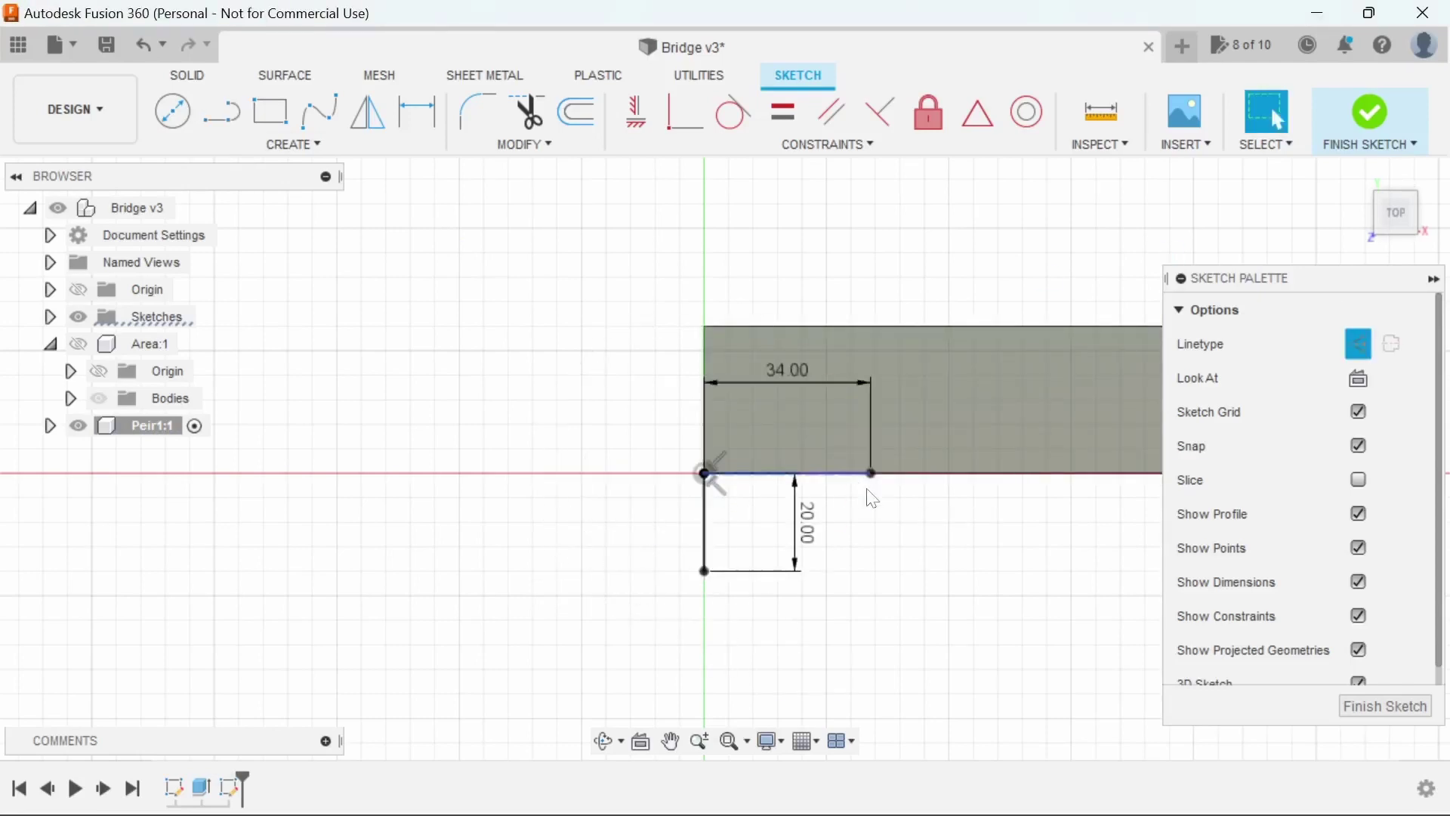
key("l")
left_click(704, 571)
left_click(871, 474)
left_click(1369, 113)
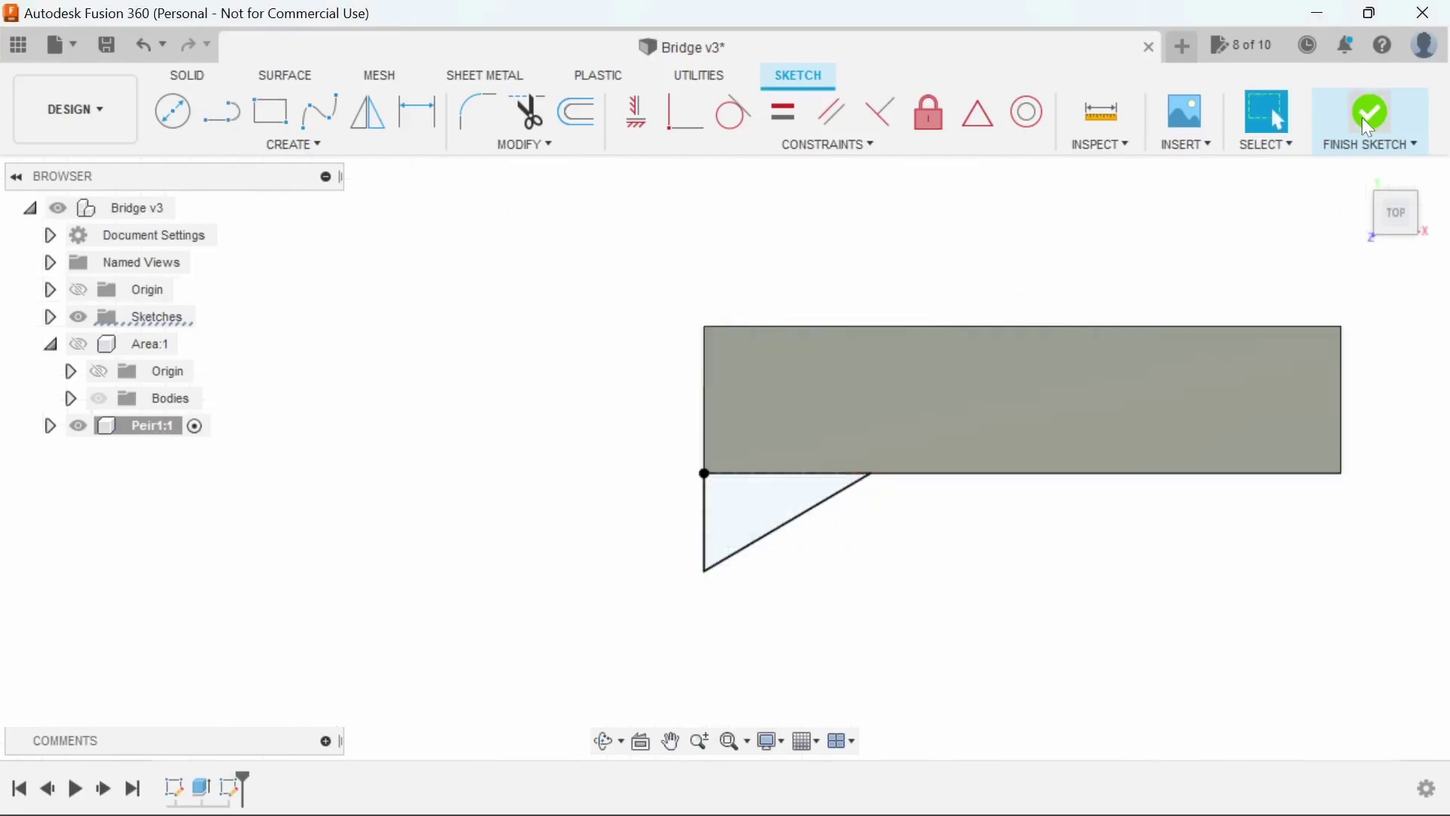
- Extrude the triangular profile To Object, stopping at the block face
left_click(1359, 176)
key("e")
middle_click_drag(987, 237, 906, 250, "shift")
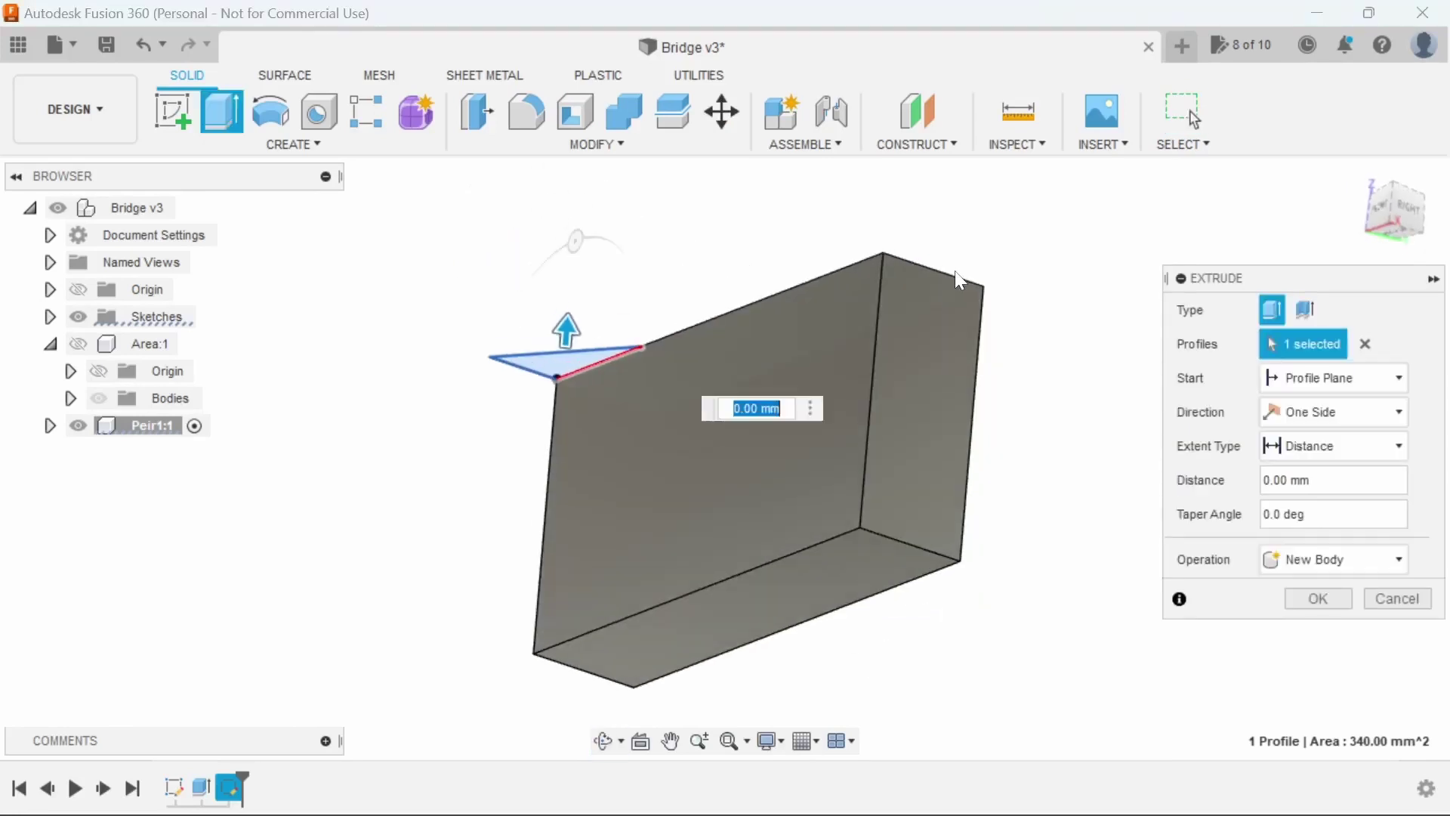
left_click(1333, 446)
left_click(1313, 501)
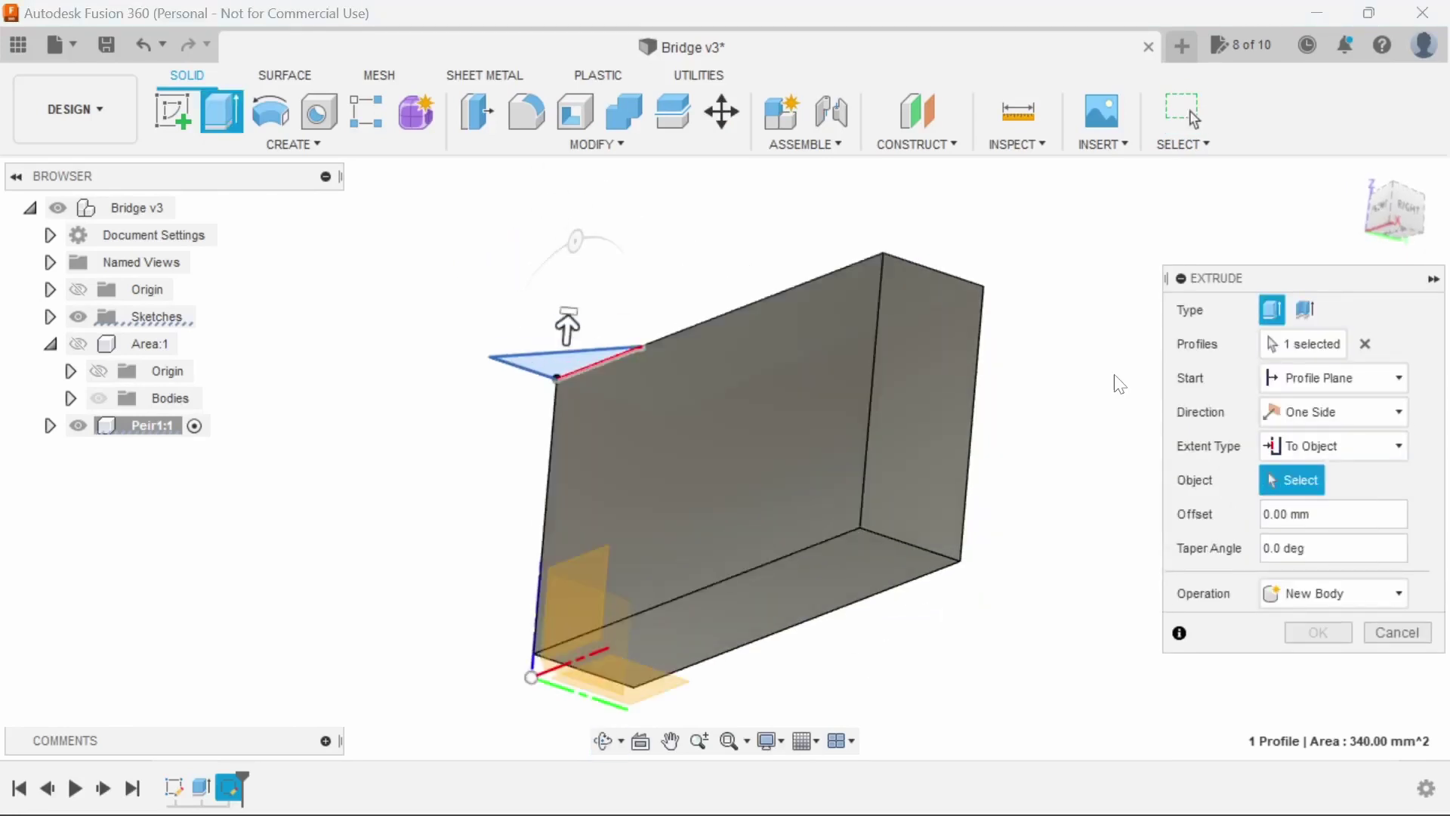
left_click(947, 577)
left_click(1318, 666)
left_click(1357, 175)
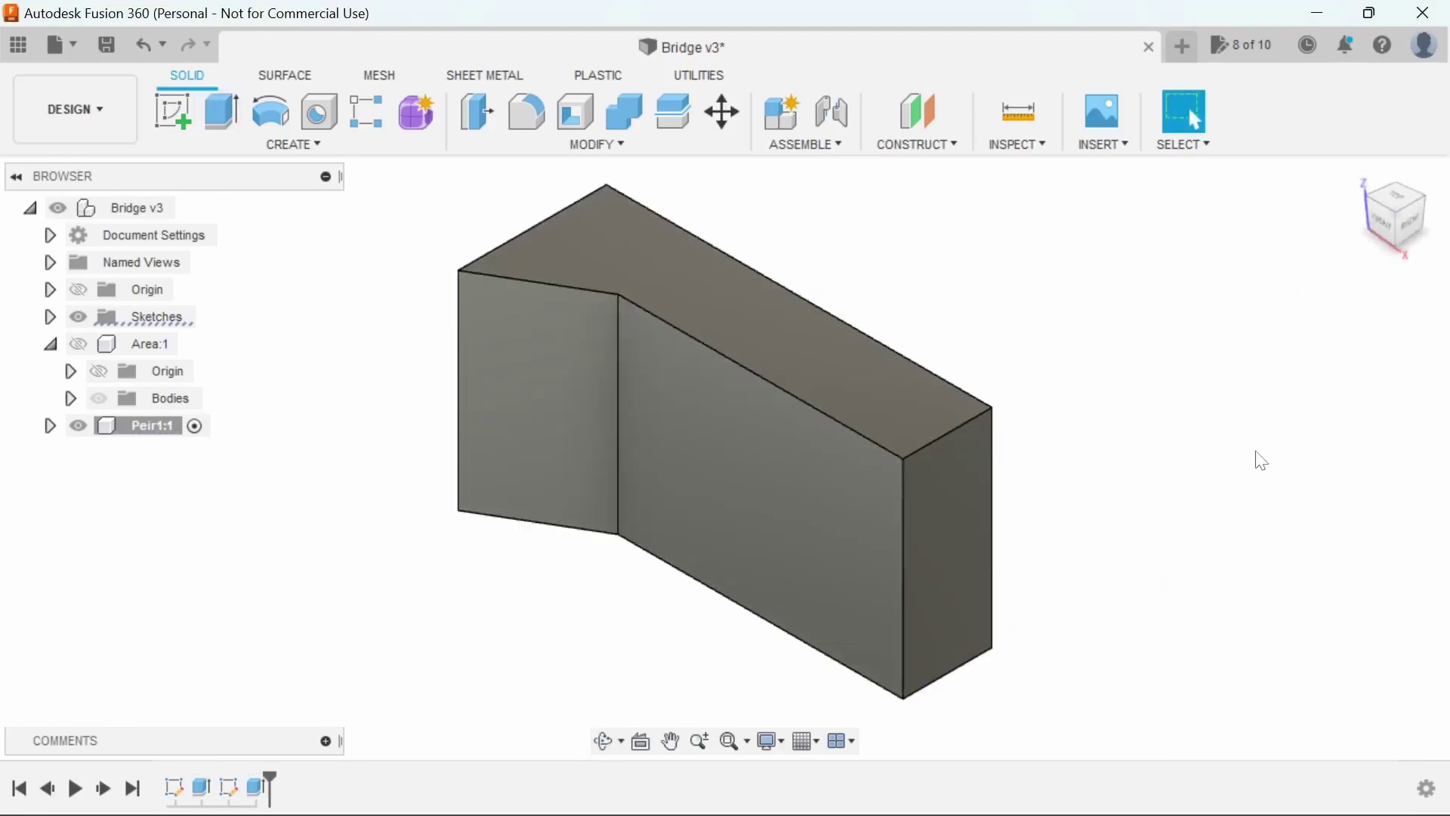
middle_click_drag(1256, 459, 1172, 517)
scroll(1063, 457, "down", 1)
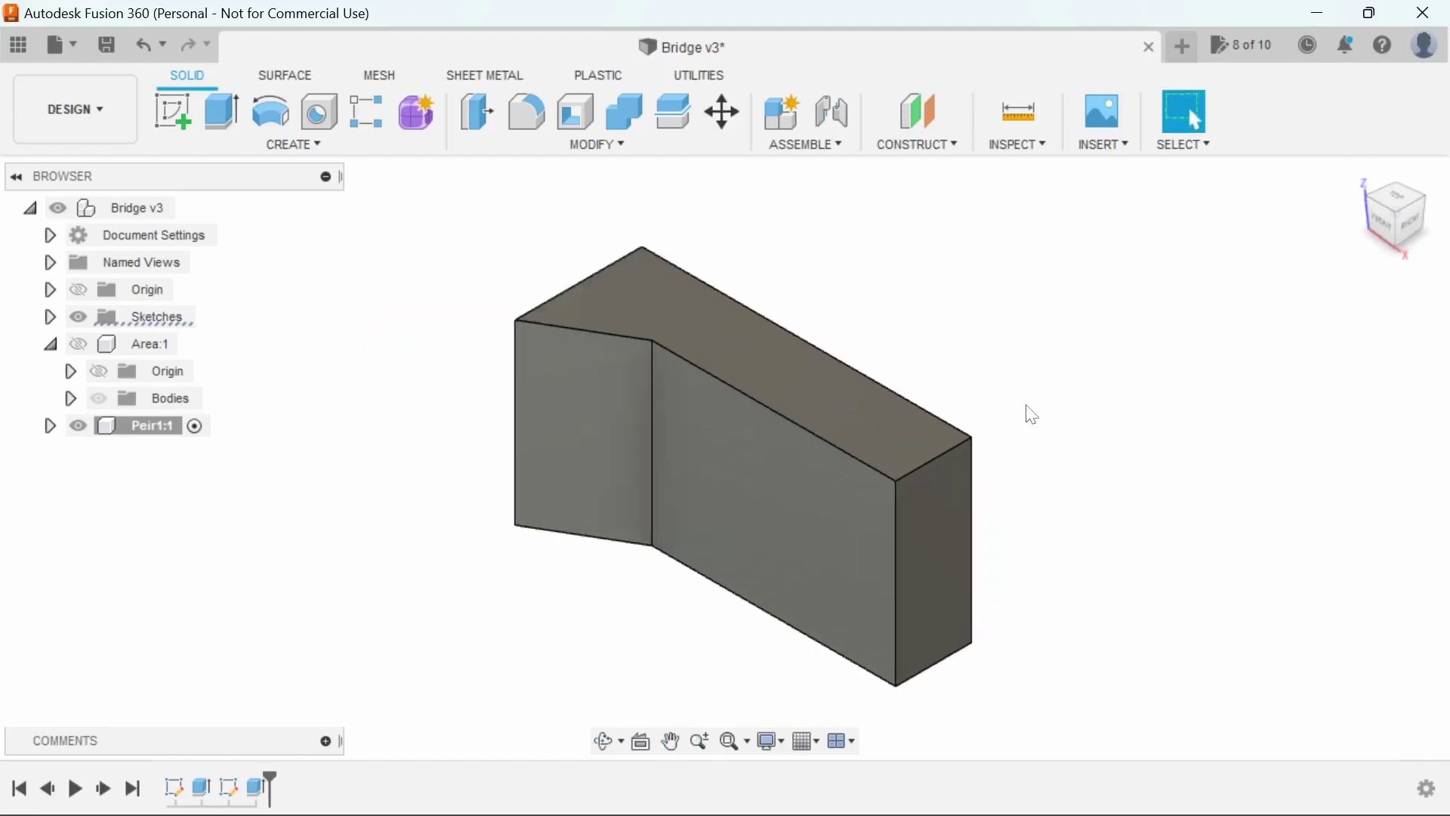
scroll(614, 272, "up", 3)
- Measure the top edge and draw a 25 mm vertical construction line at the end
key("i")
left_click(690, 381)
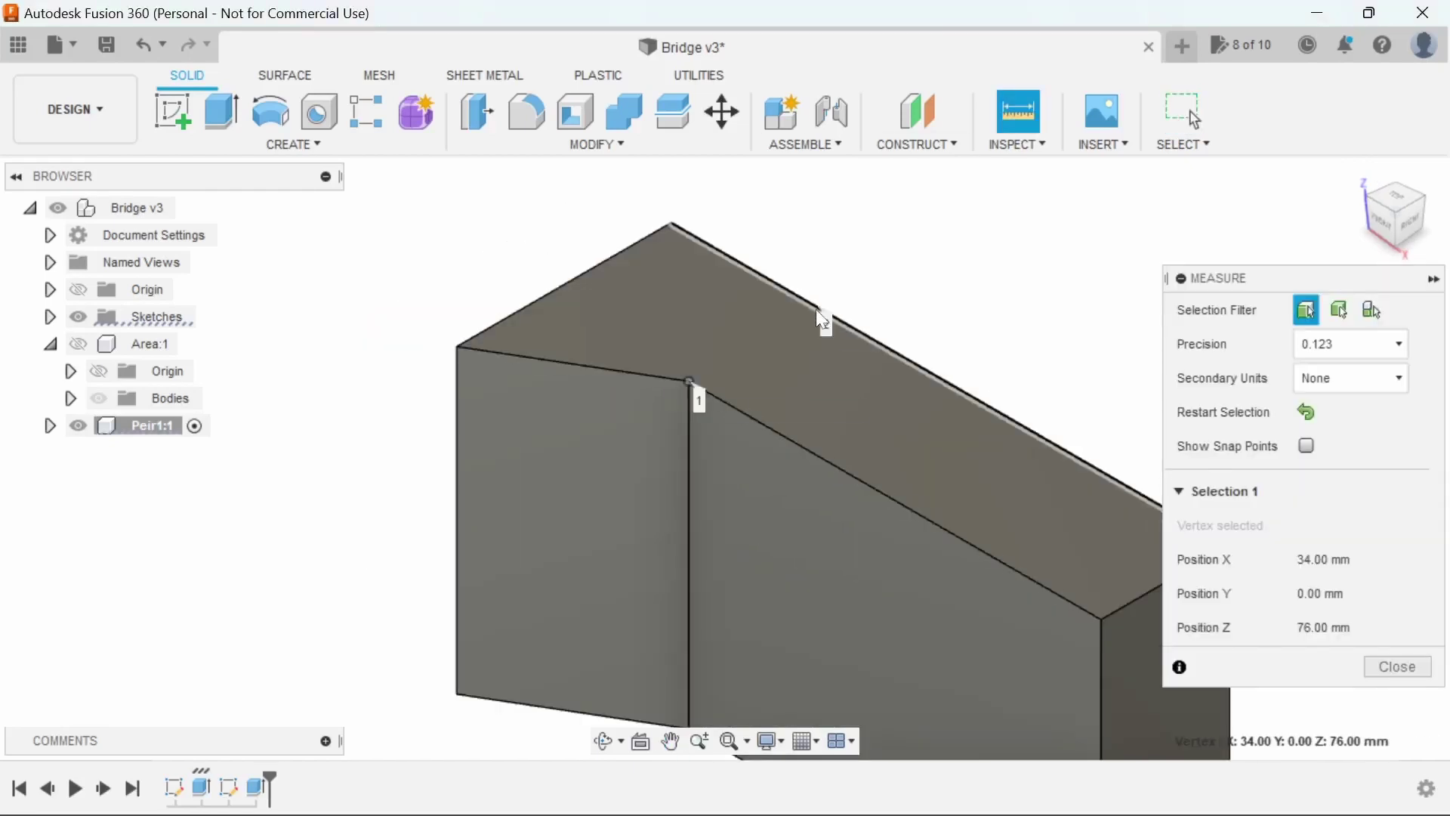
left_click(822, 319)
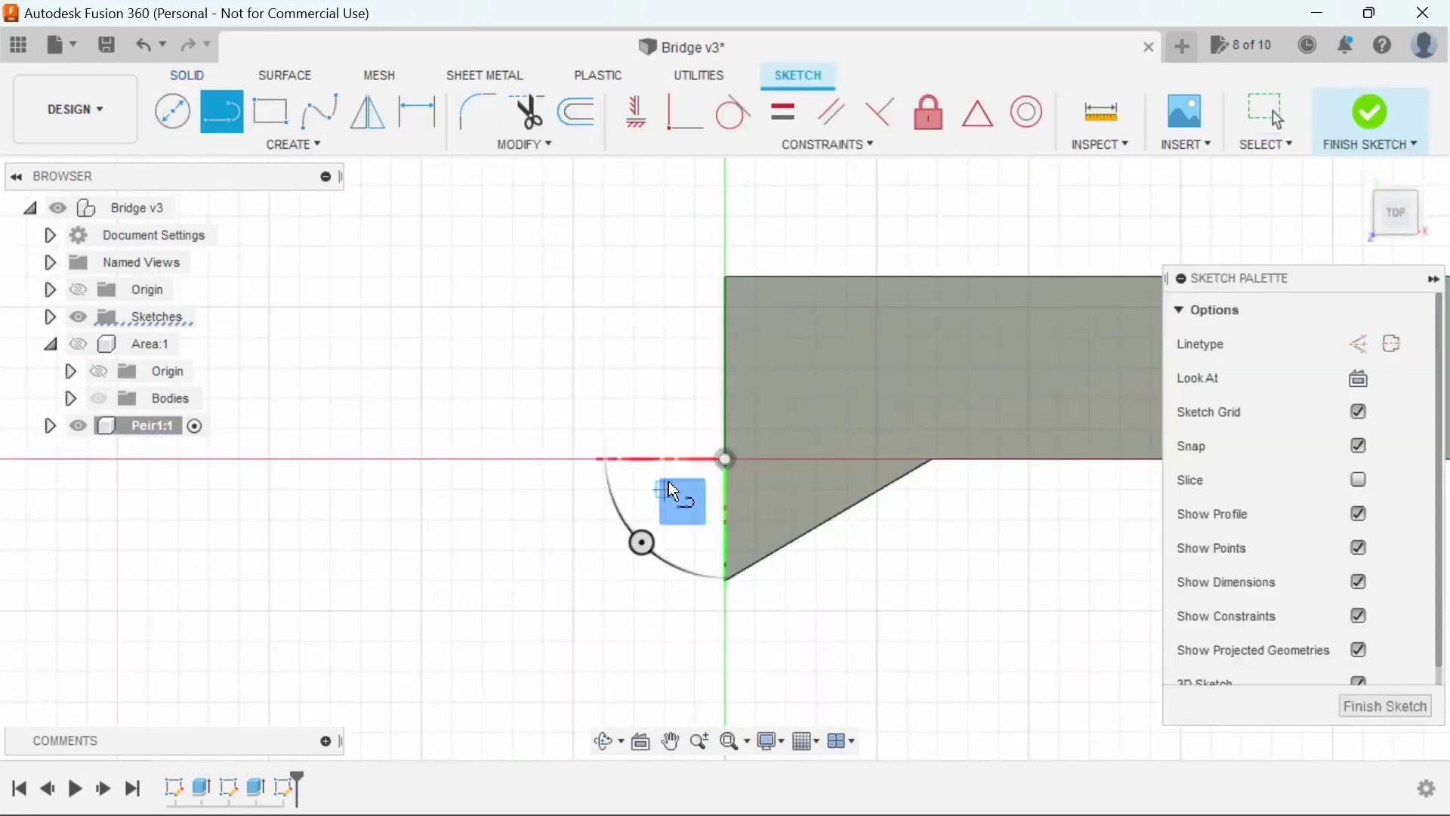
left_click(725, 580)
left_click(1358, 344)
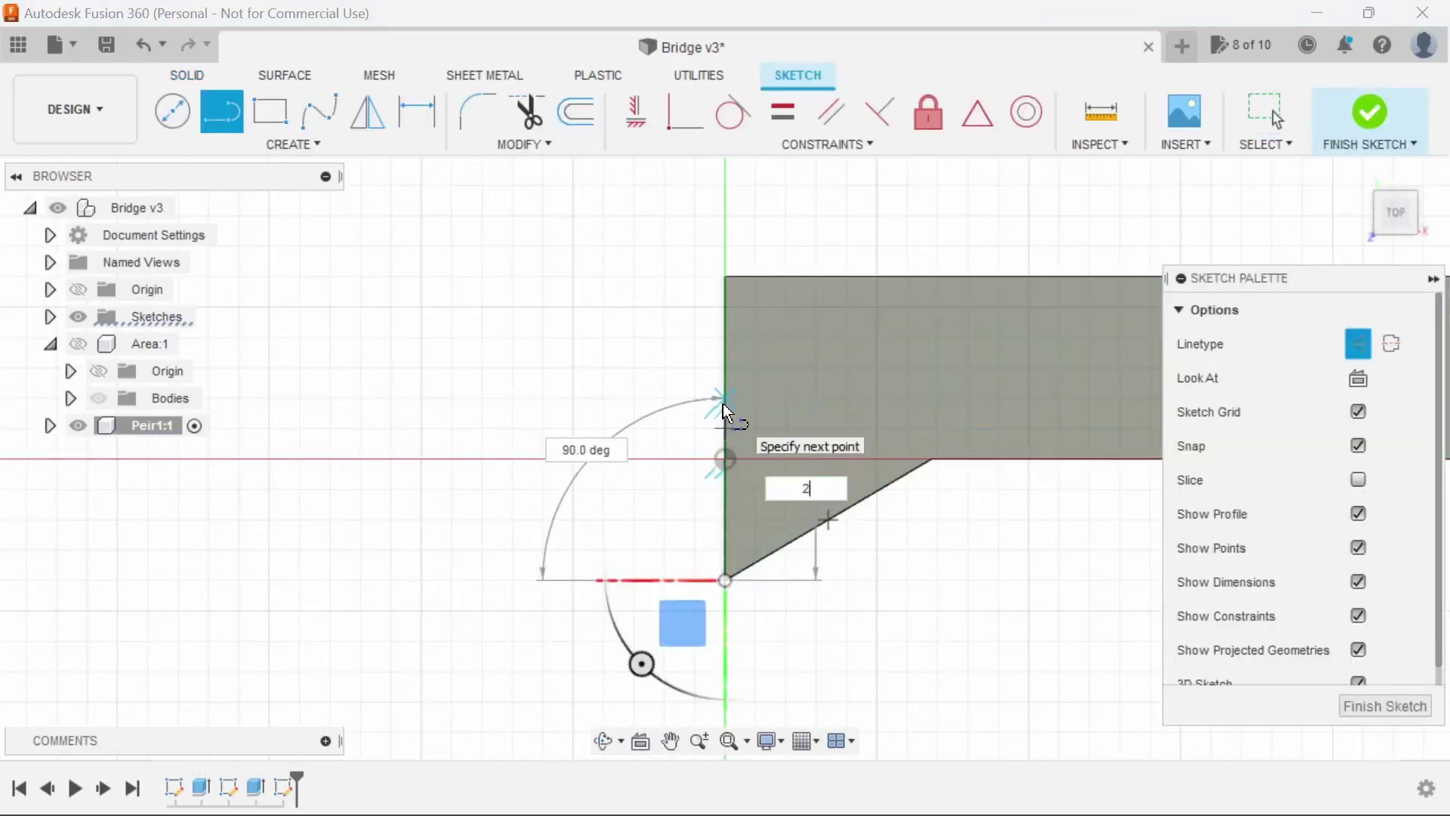
left_click(724, 427)
key("Escape")
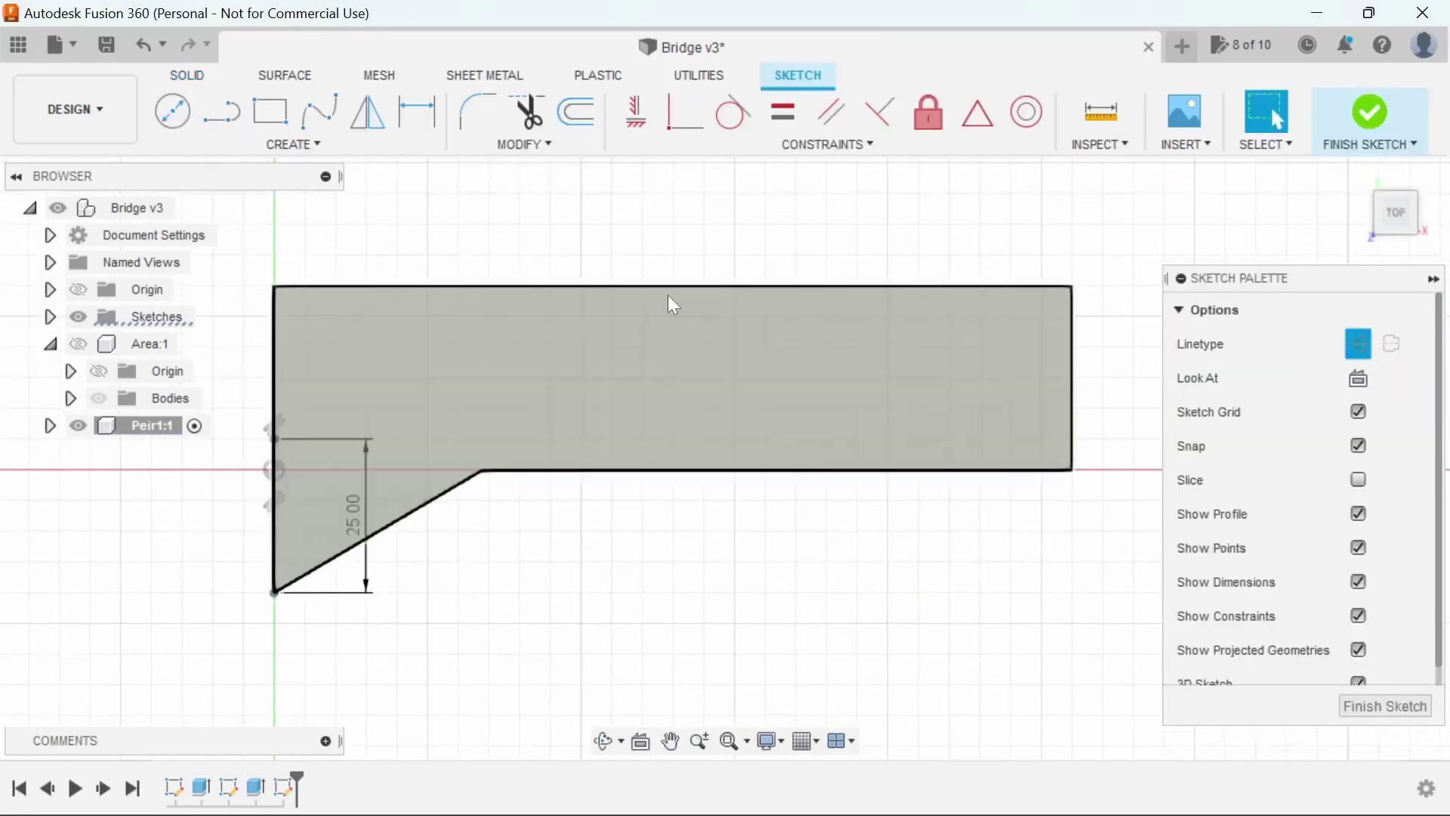
- Draw a diagonal line from the construction line's top to the far top-right corner
key("l")
left_click(274, 438)
left_click(1071, 284)
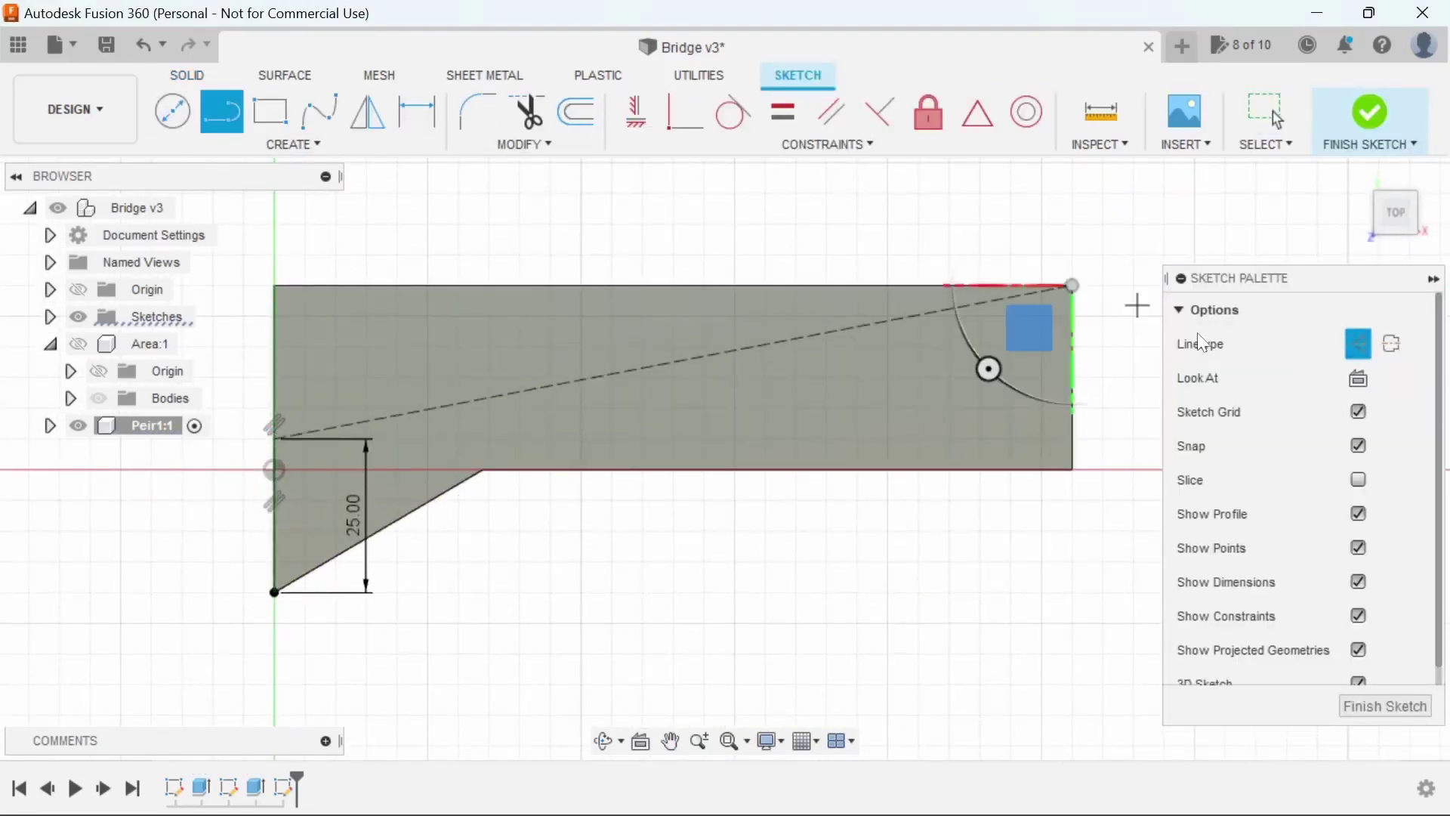
key("Escape")
left_click(1042, 291)
key("x")
- Set up a To Object cut extrusion of the wedge, then cancel it
key("e")
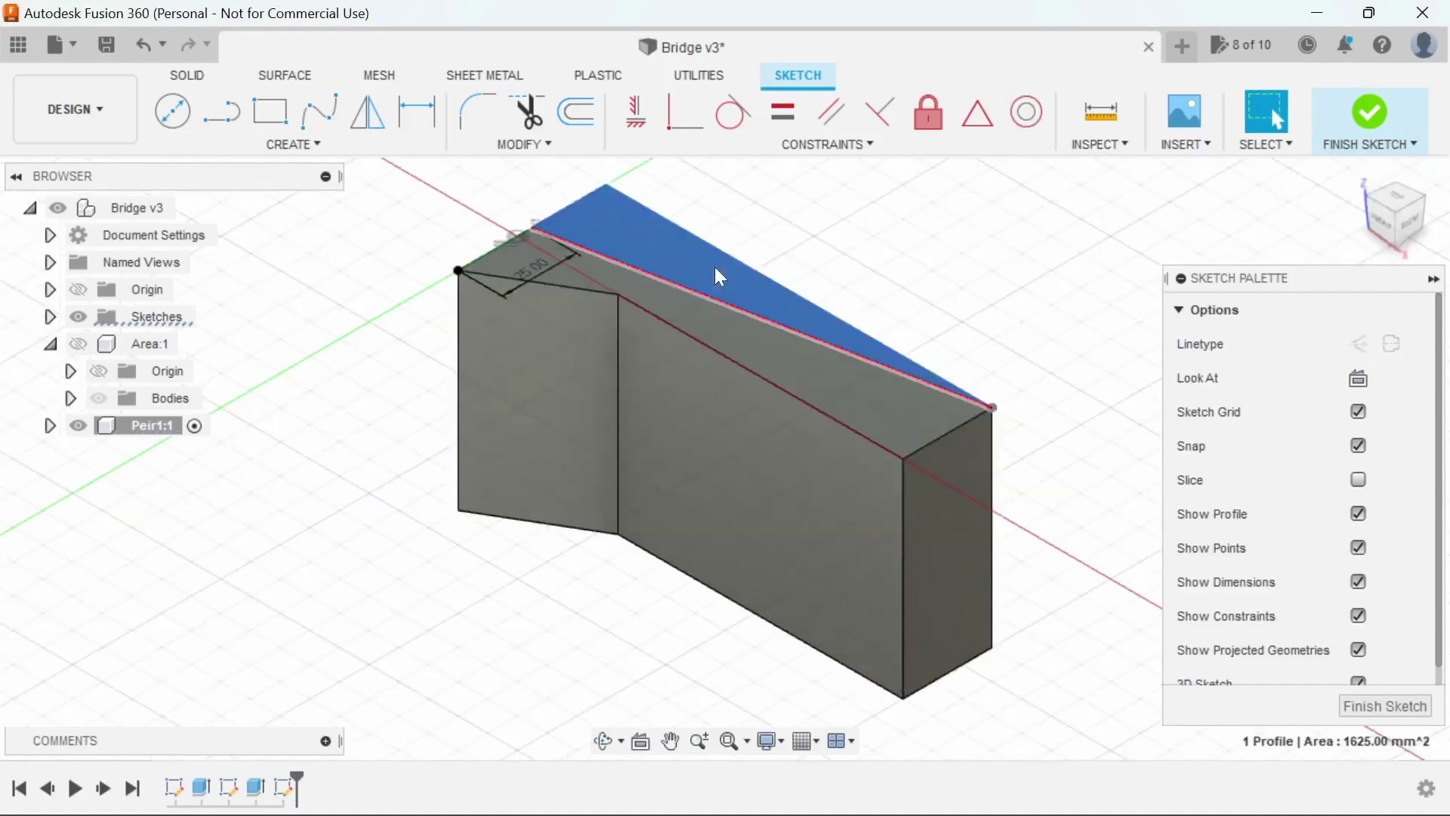
left_click(1329, 446)
left_click(1314, 498)
middle_click_drag(1036, 550, 830, 528, "shift")
left_click(868, 491)
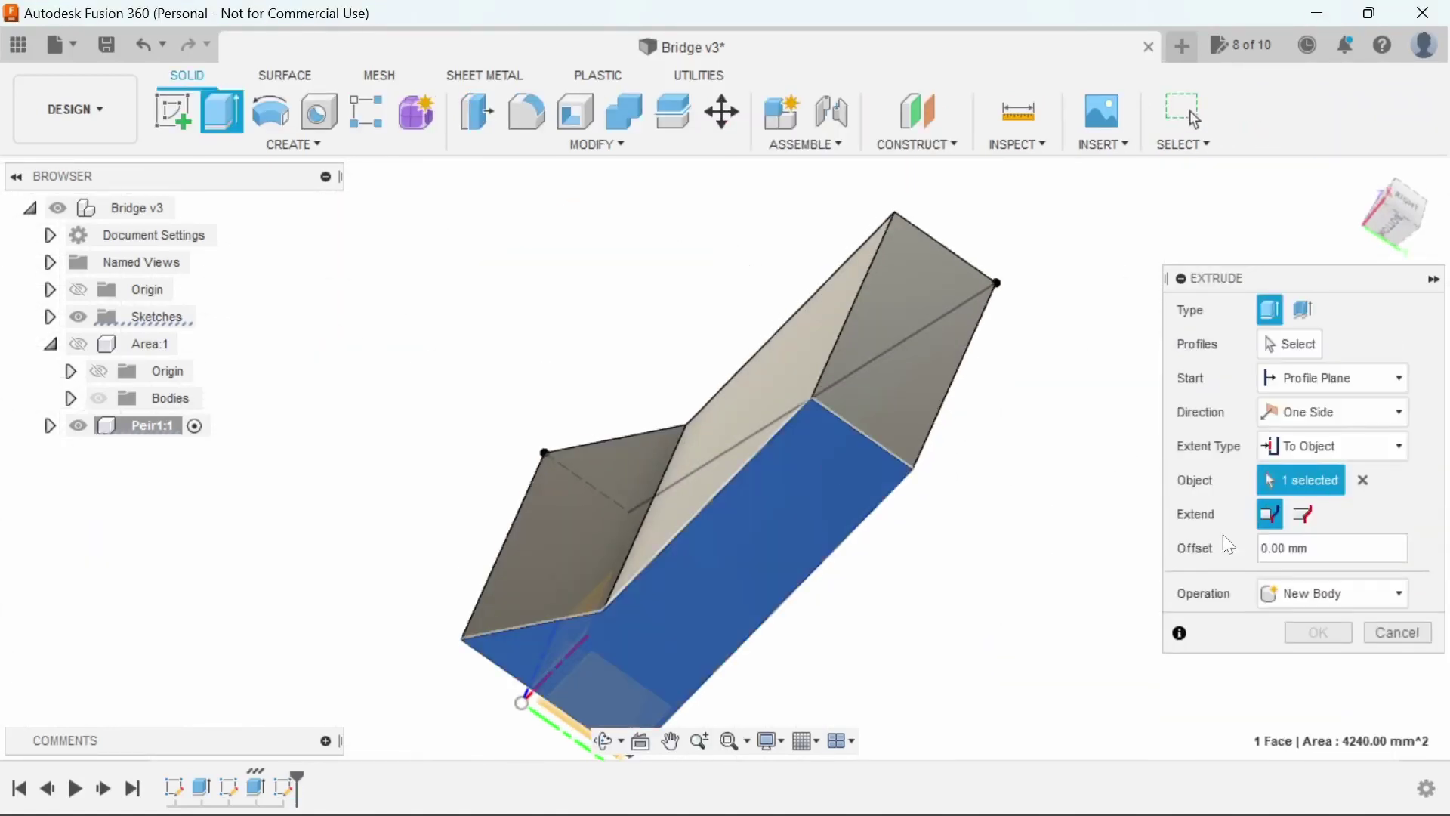
mouse_move(933, 484)
middle_mouse_down("shift")
mouse_move(1013, 401)
mouse_move(884, 370)
middle_mouse_up("shift")
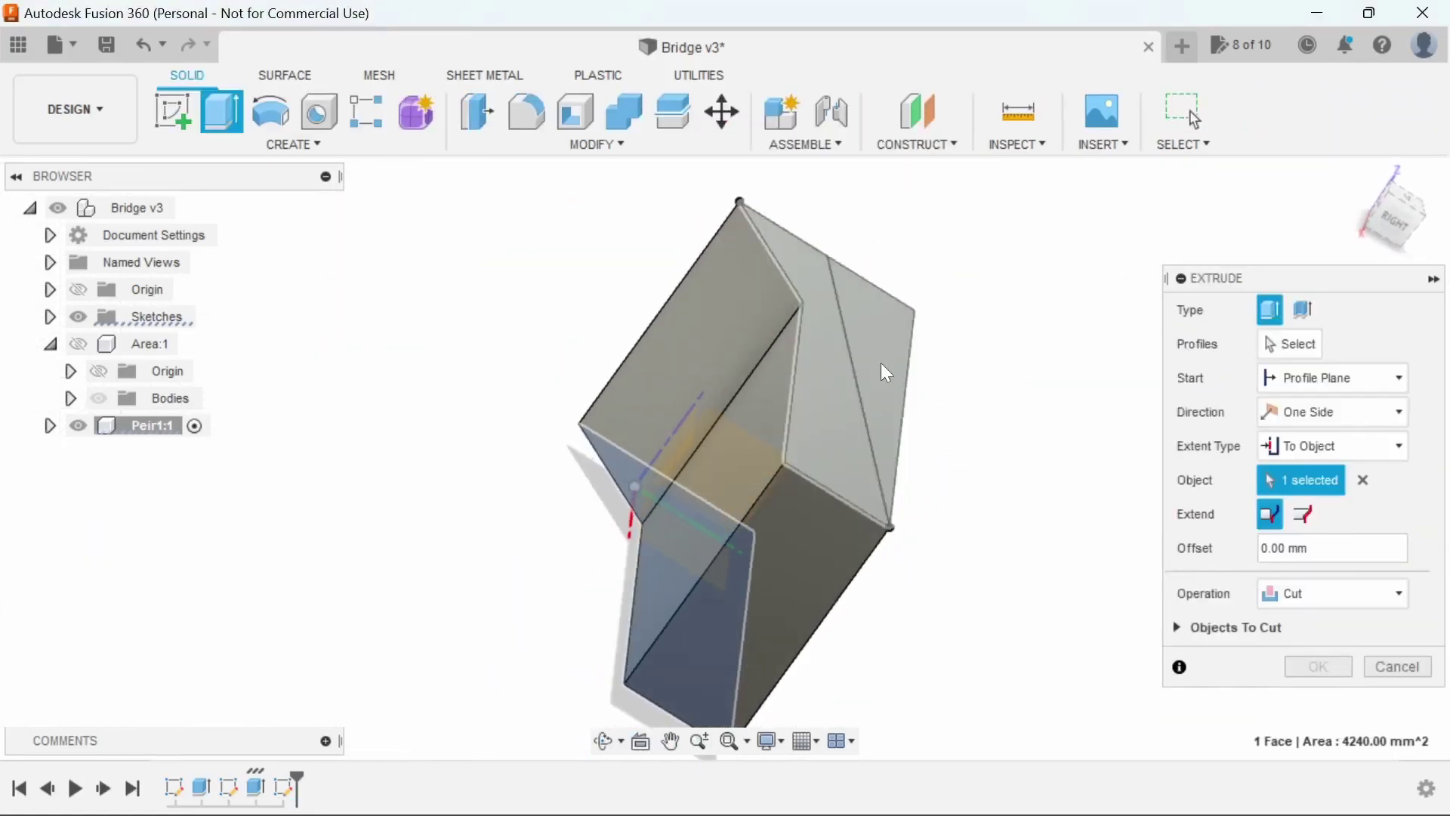
left_click(1395, 634)
- Cut the wedge profile away To Object, tapering the pier along the diagonal
key("e")
left_click(1314, 445)
left_click(1314, 498)
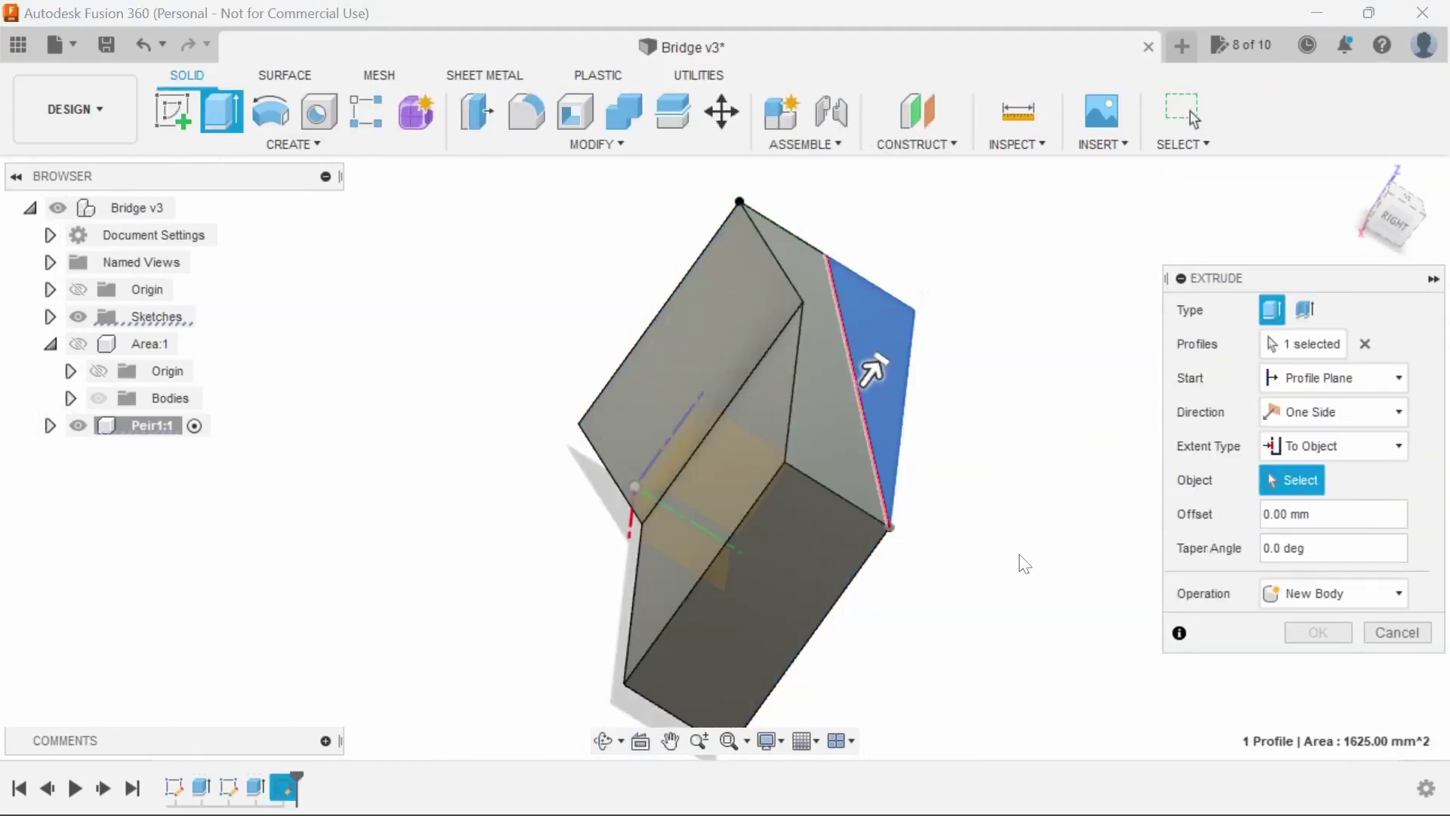
middle_click_drag(1019, 560, 712, 567, "shift")
left_click(712, 566)
key("Return")
middle_click_drag(1267, 424, 1184, 470, "shift")
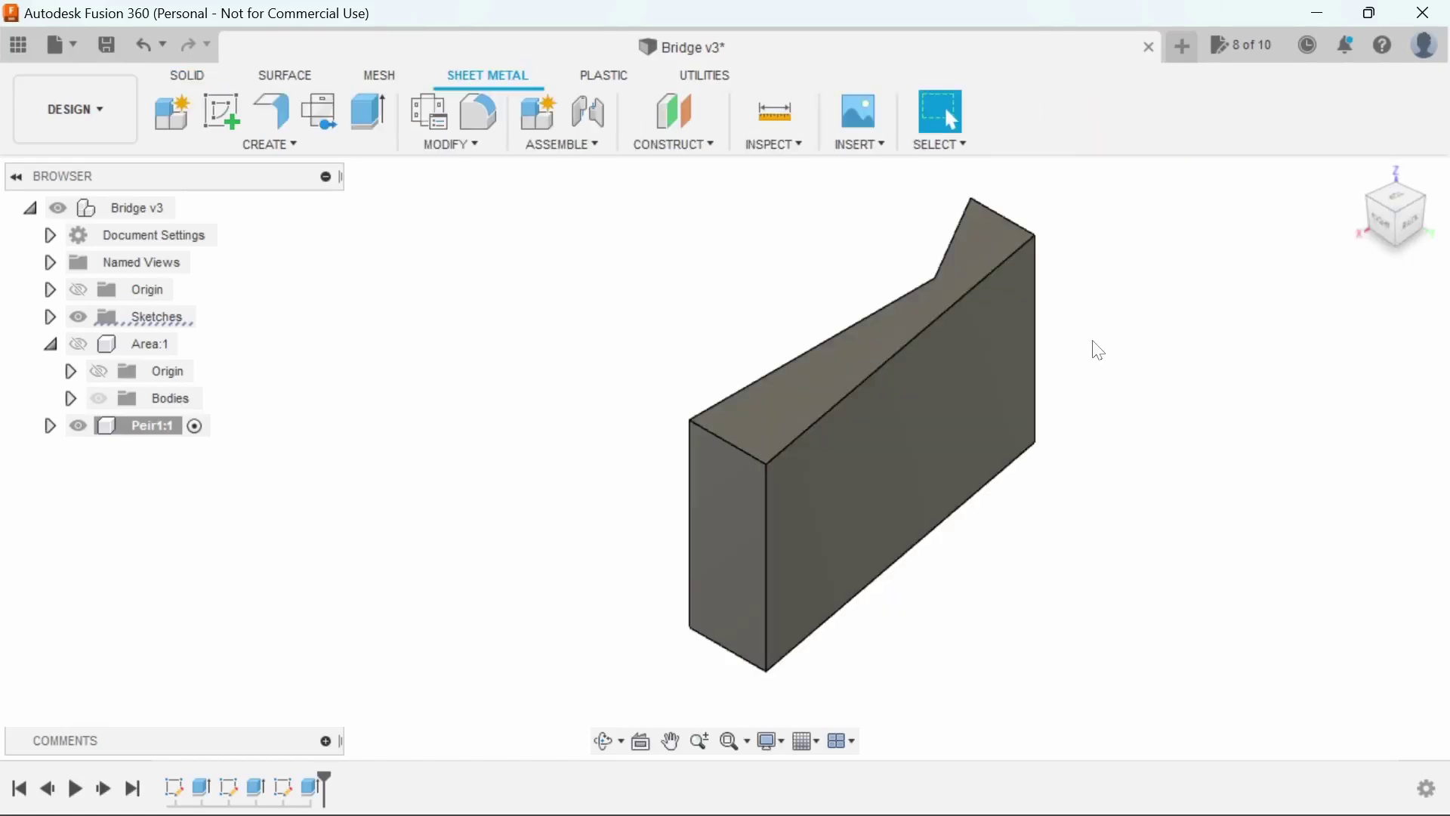
key("f")
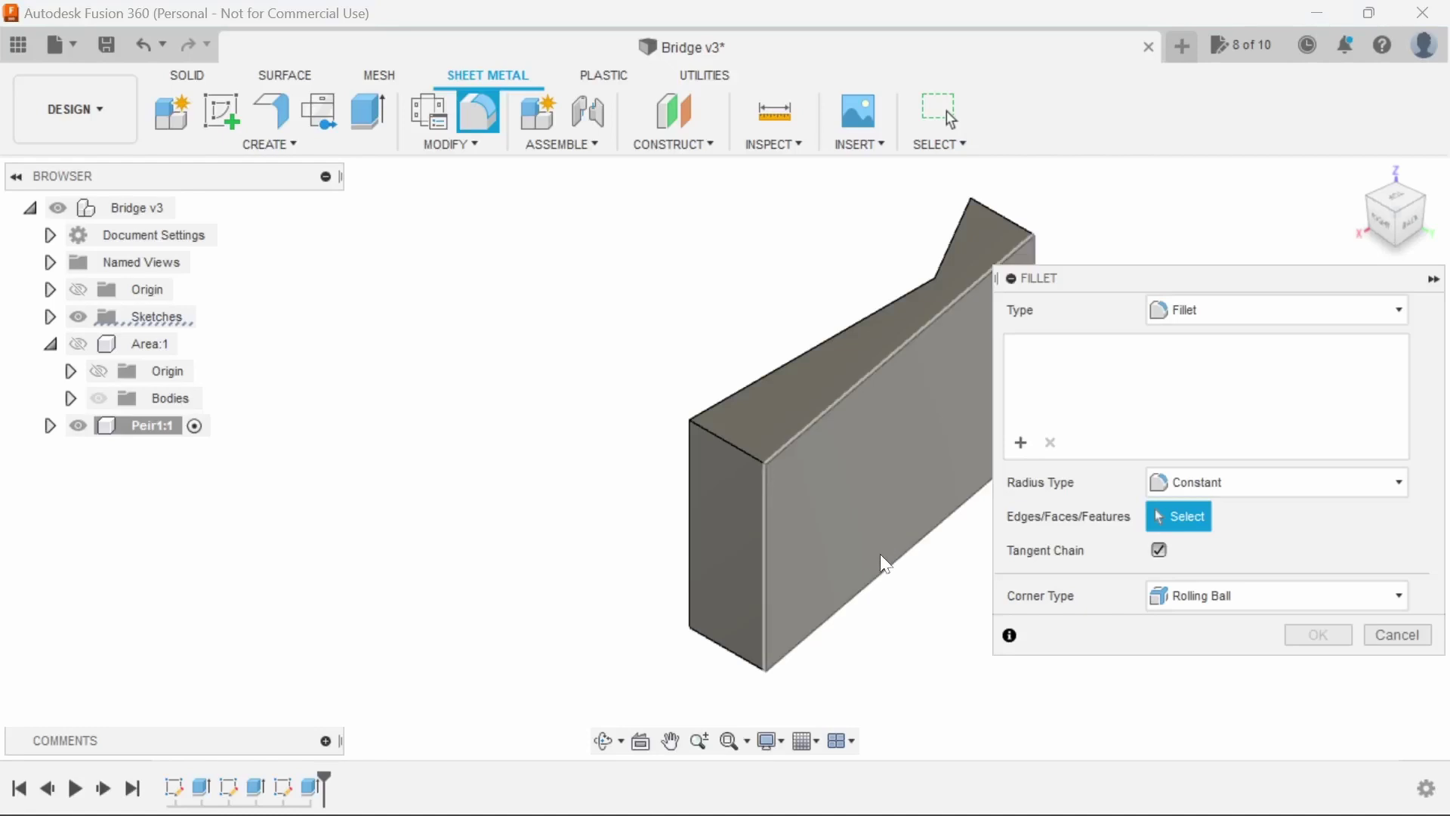
- Fillet the front vertical edge and far top-right edge with a 3 mm radius
left_click(766, 565)
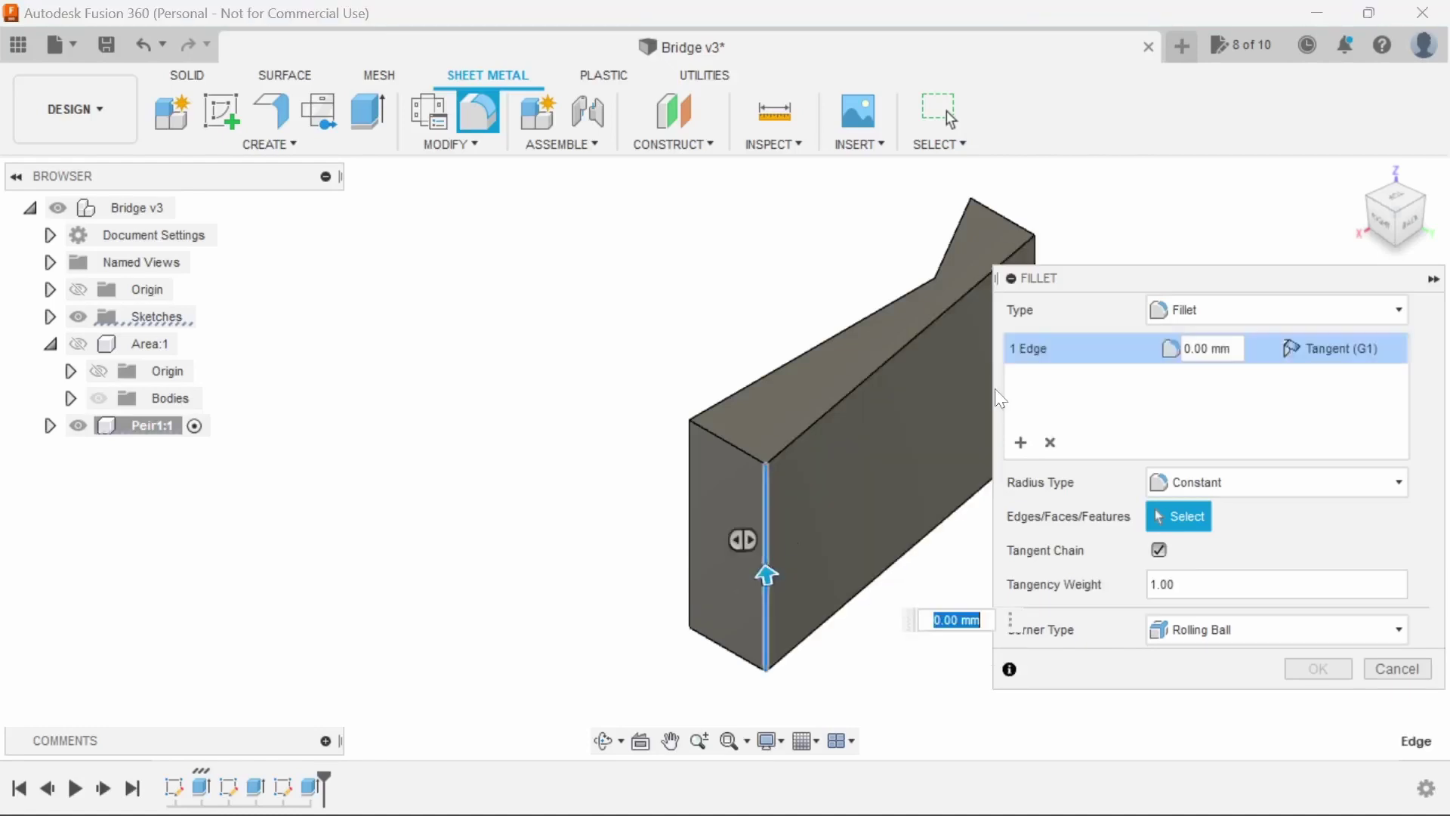
left_click(1034, 257)
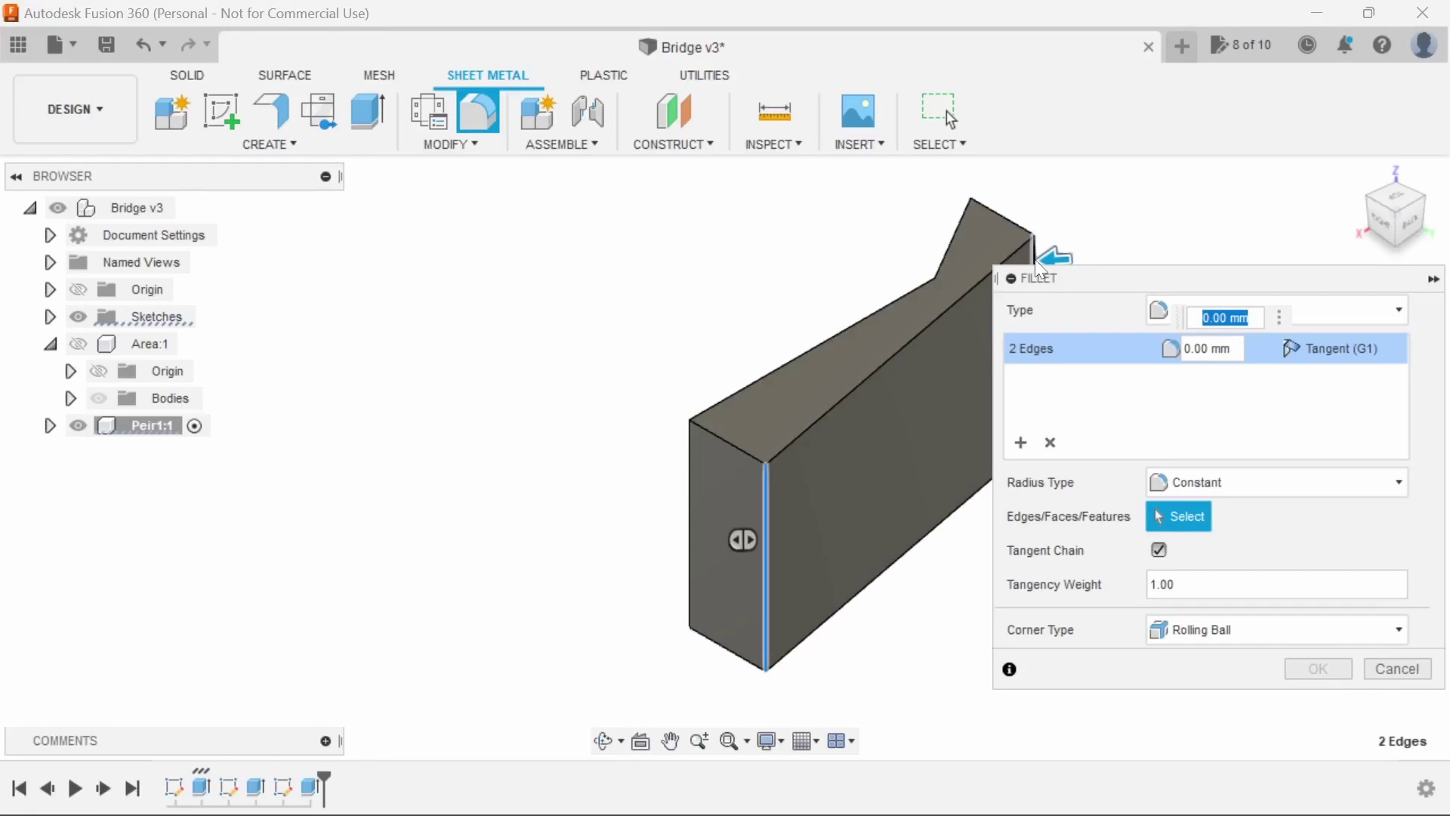
type("3")
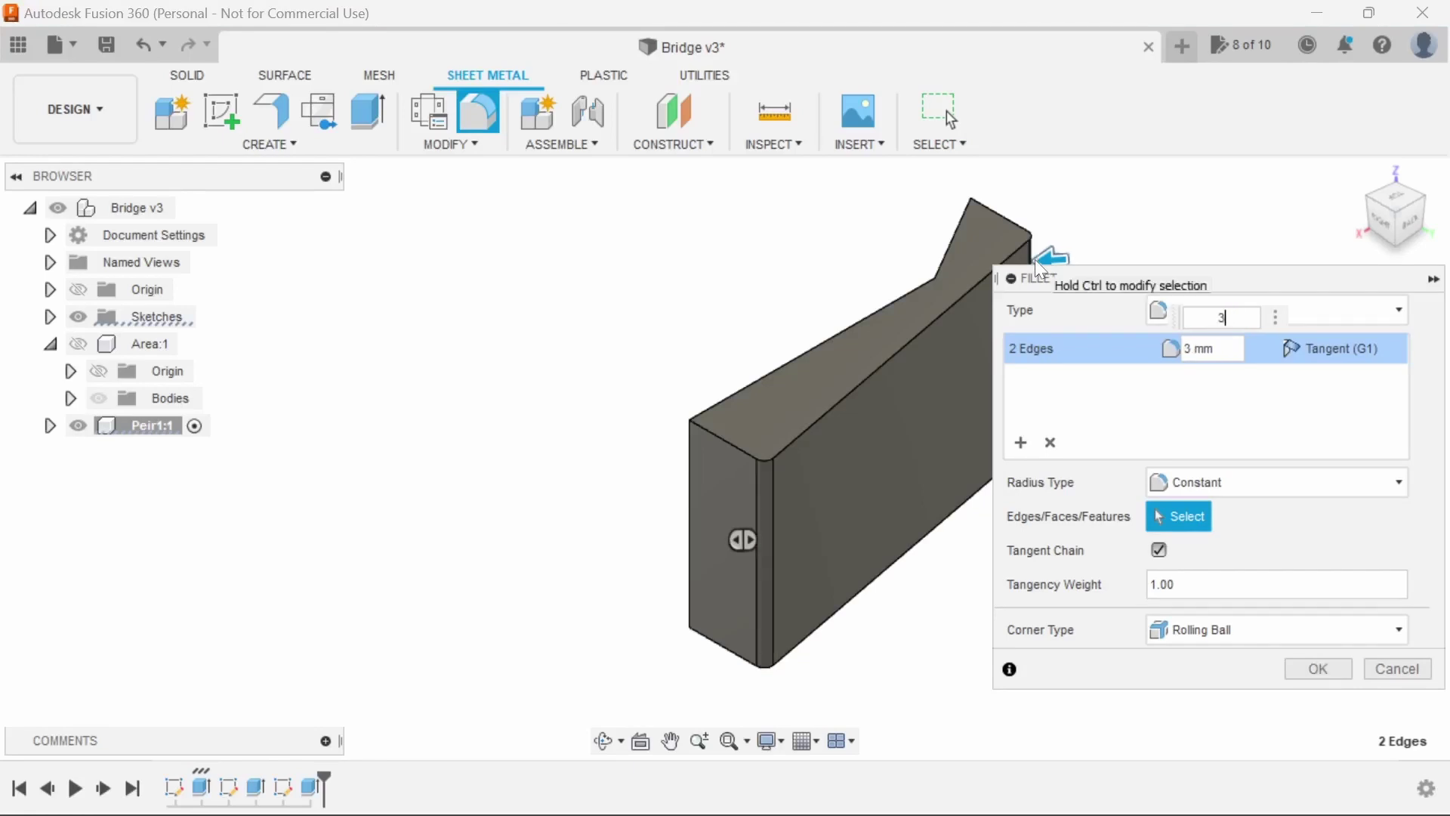
left_click(1294, 666)
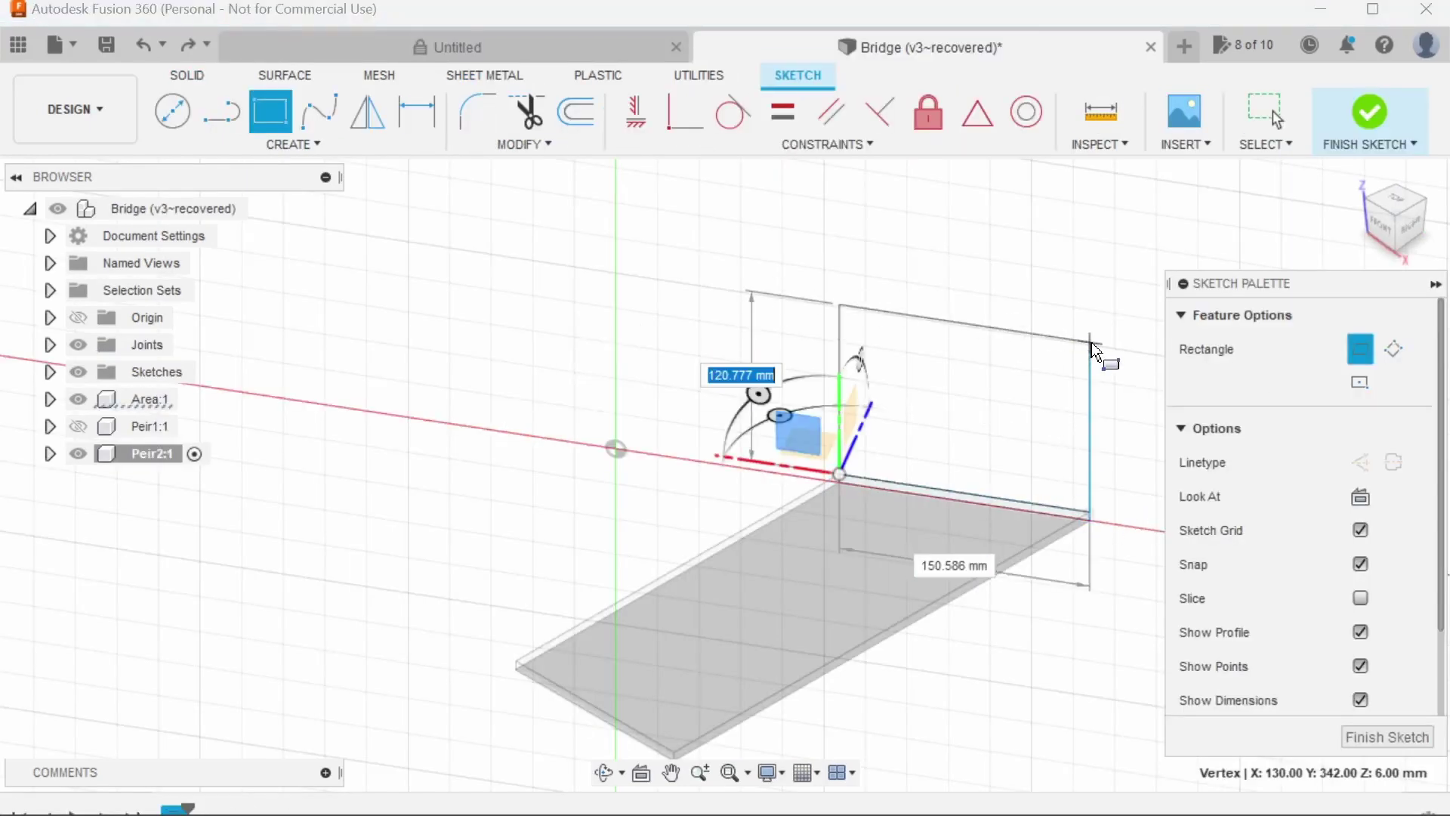
- Finish the Peir2 rectangle and extrude it into a solid block
left_click(1091, 342)
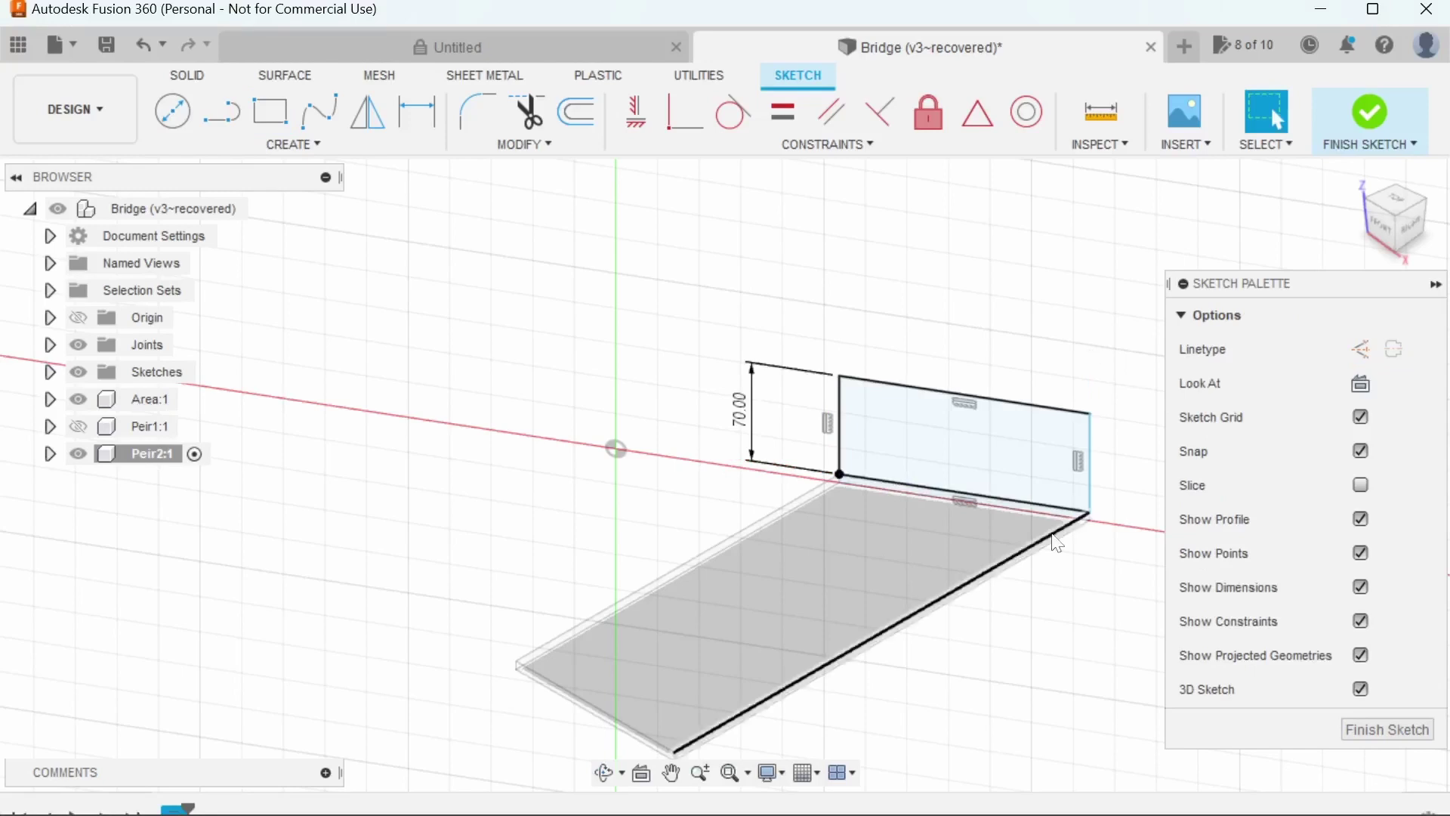
key("e")
left_click(1012, 458)
key("Return")
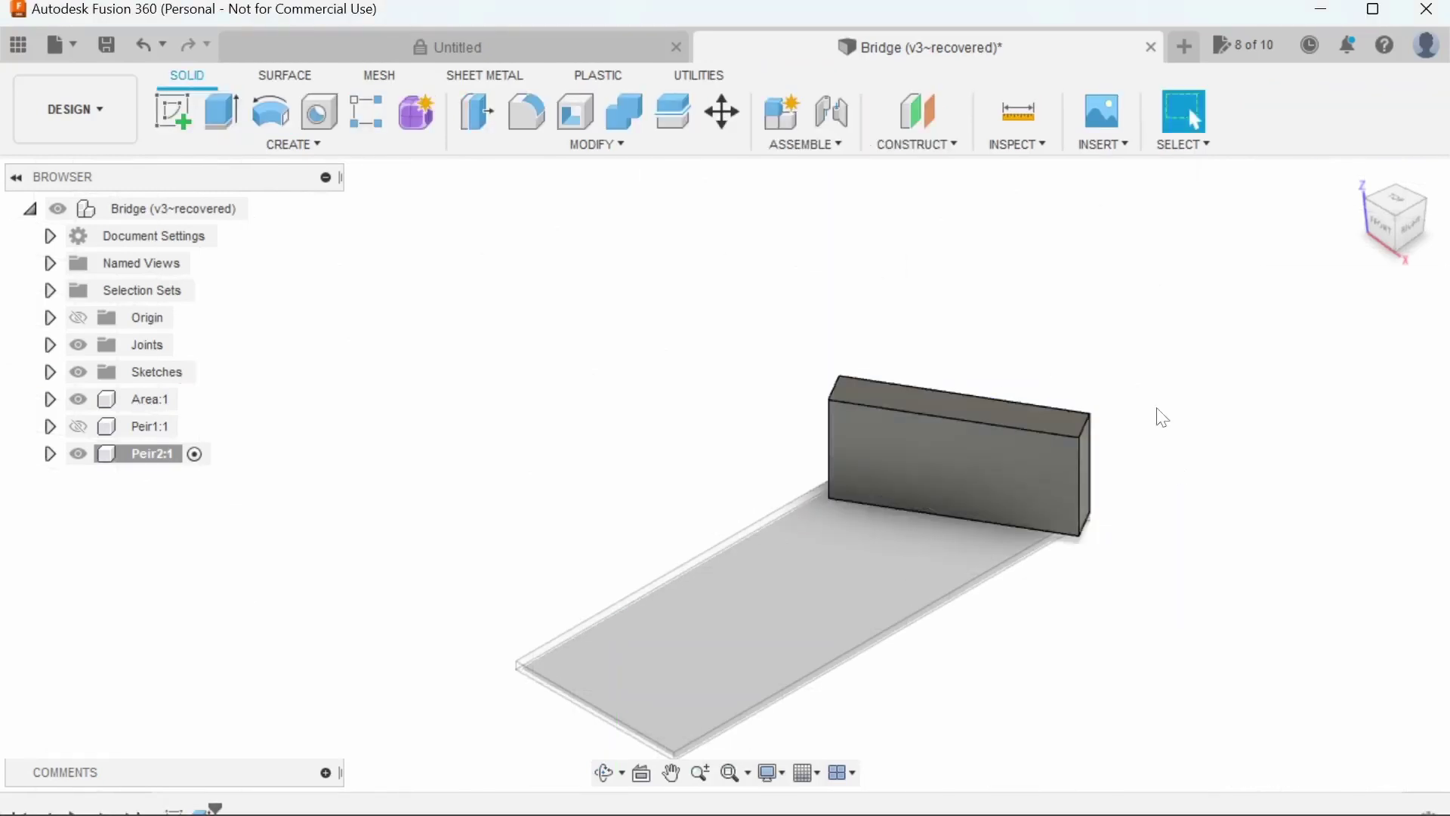
- Extrude the block's bottom face To Object, joining it to the base slab
right_click(1142, 551)
key("Escape")
middle_click_drag(1153, 469, 1160, 703, "shift")
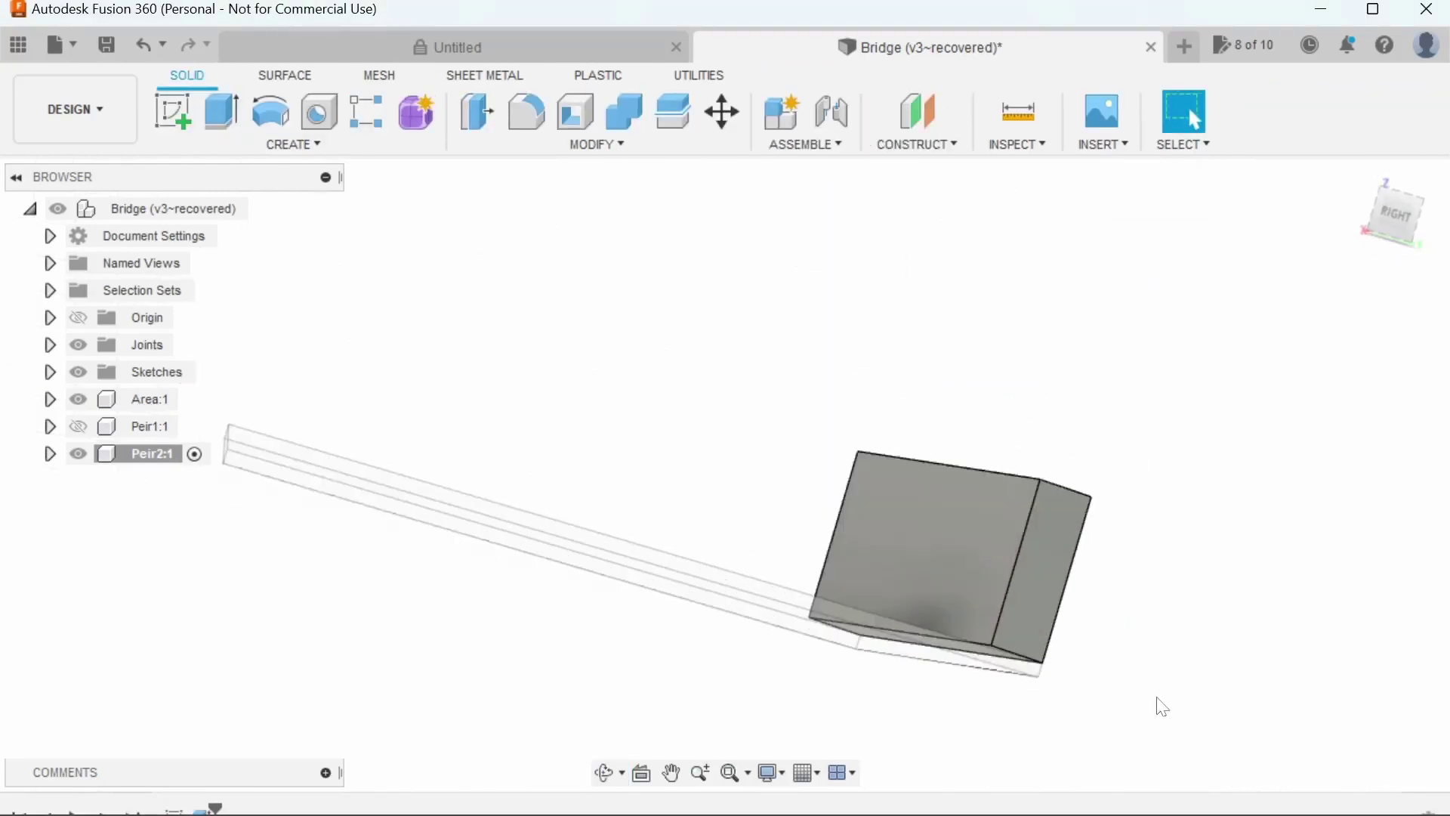
left_click(982, 529)
key("e")
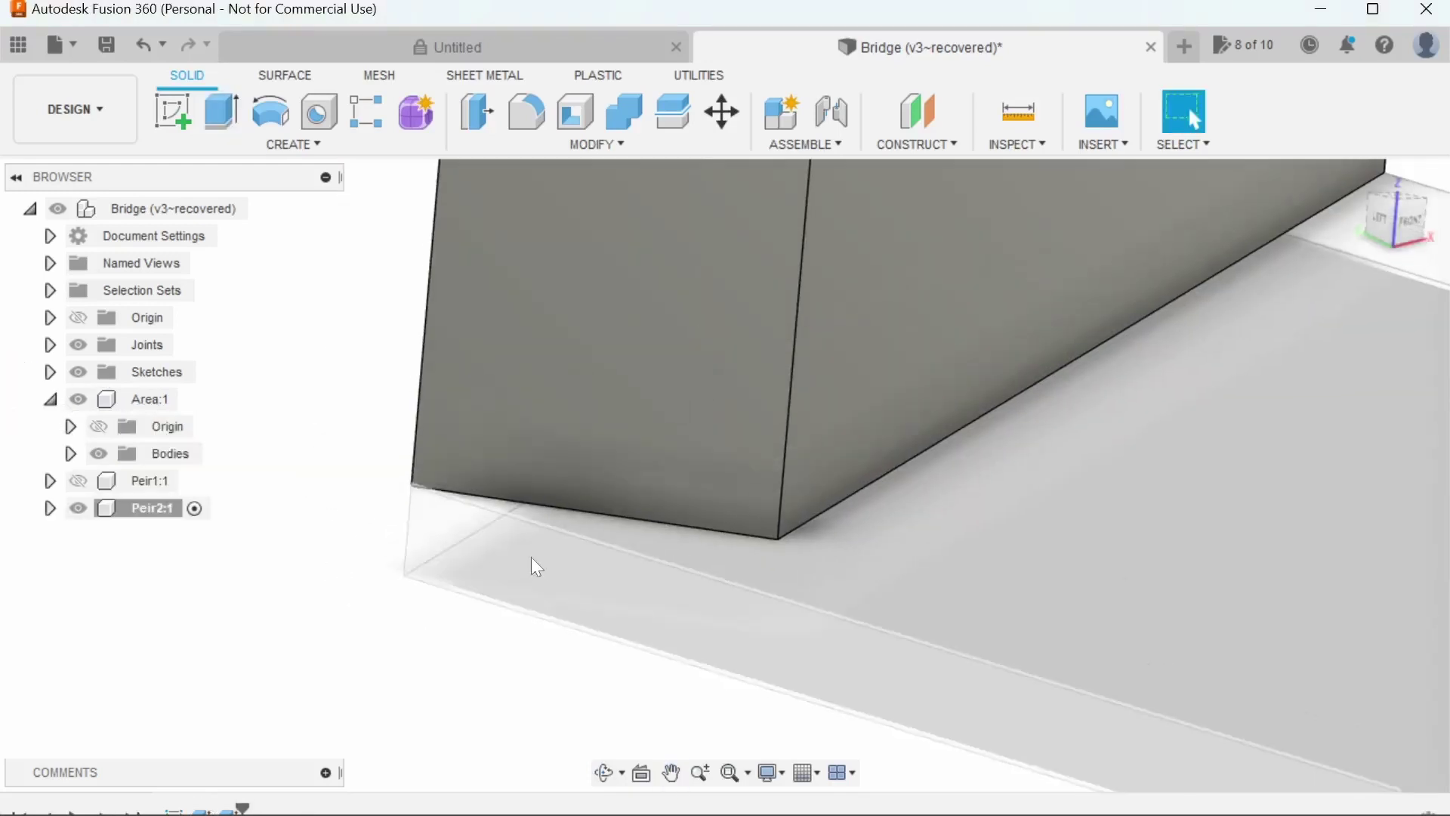
key("e")
left_click(646, 336)
left_click(1335, 450)
left_click(1316, 506)
left_click(906, 642)
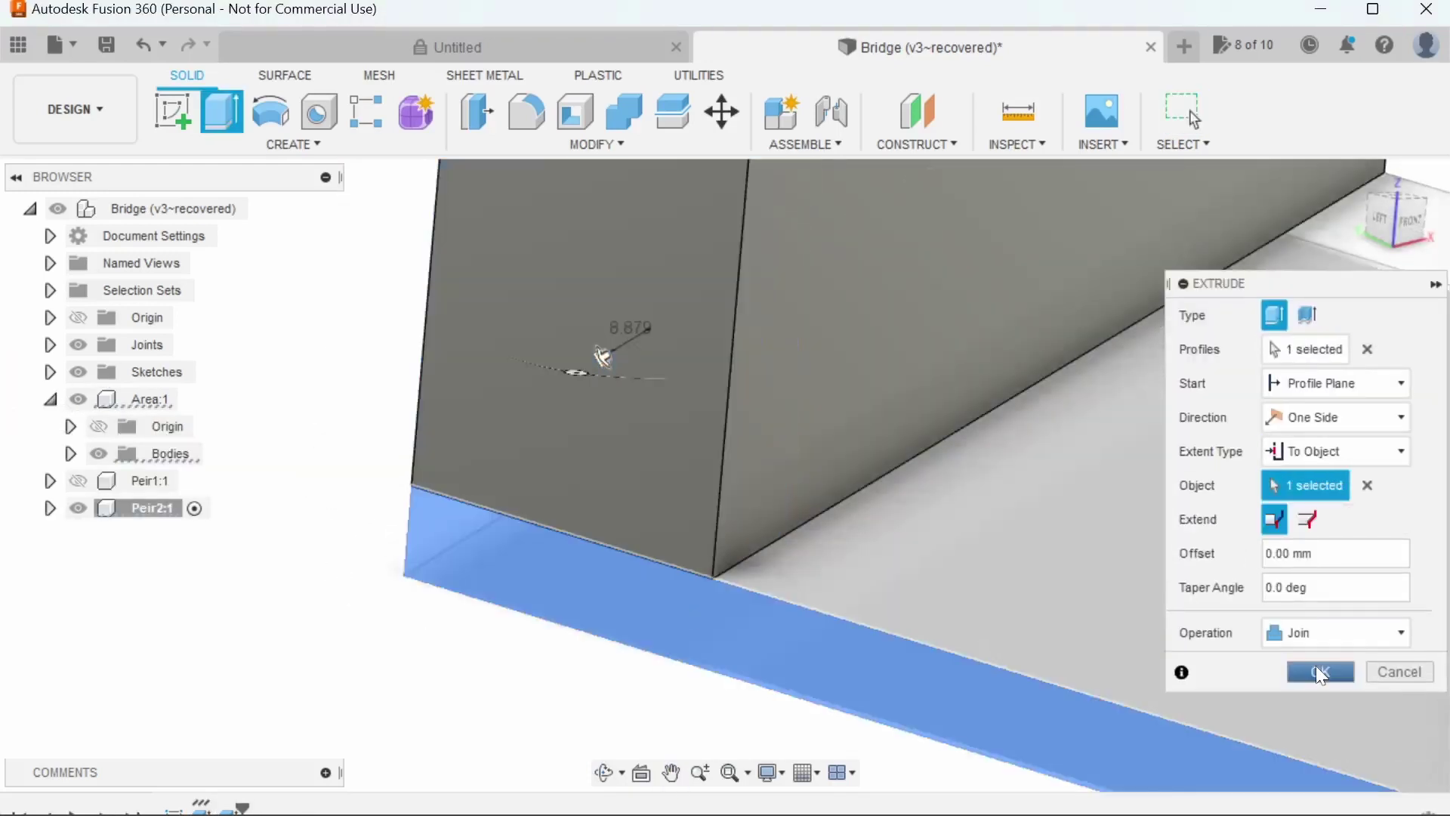
left_click(1318, 667)
scroll(1067, 514, "down", 5)
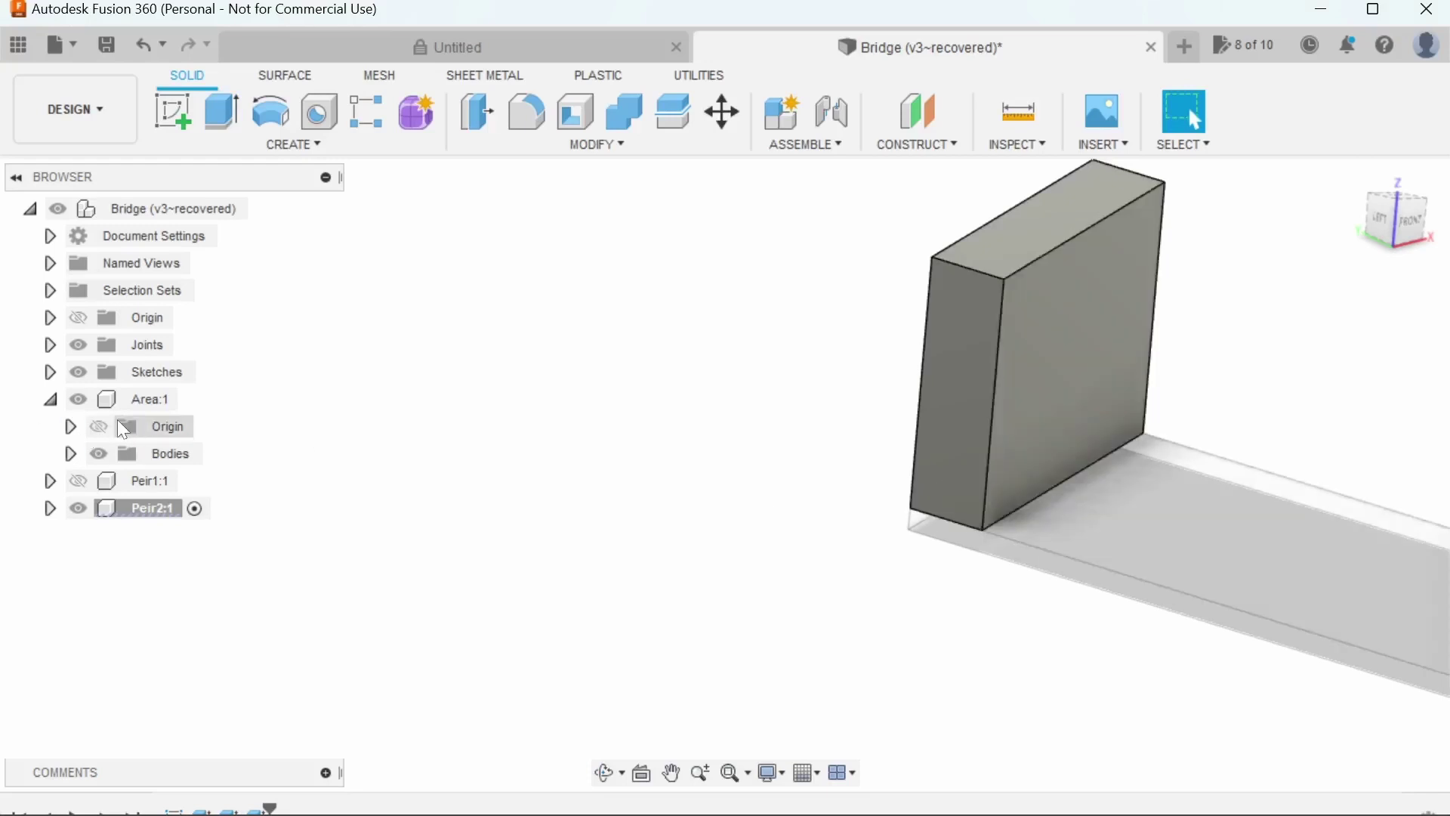
left_click(77, 398)
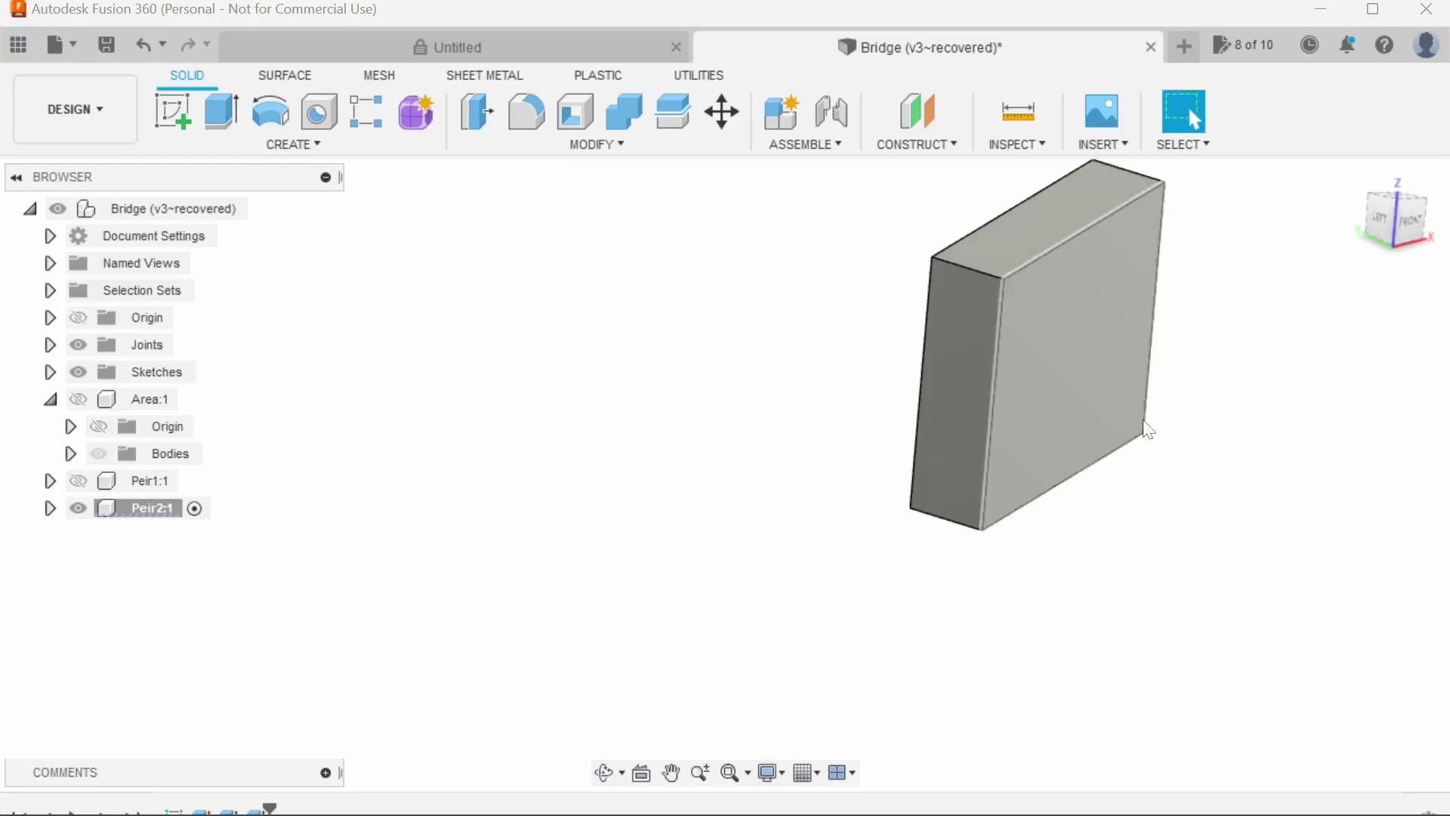
- Switch to the front view and open a new sketch on the Peir2 block's face
left_click(1413, 223)
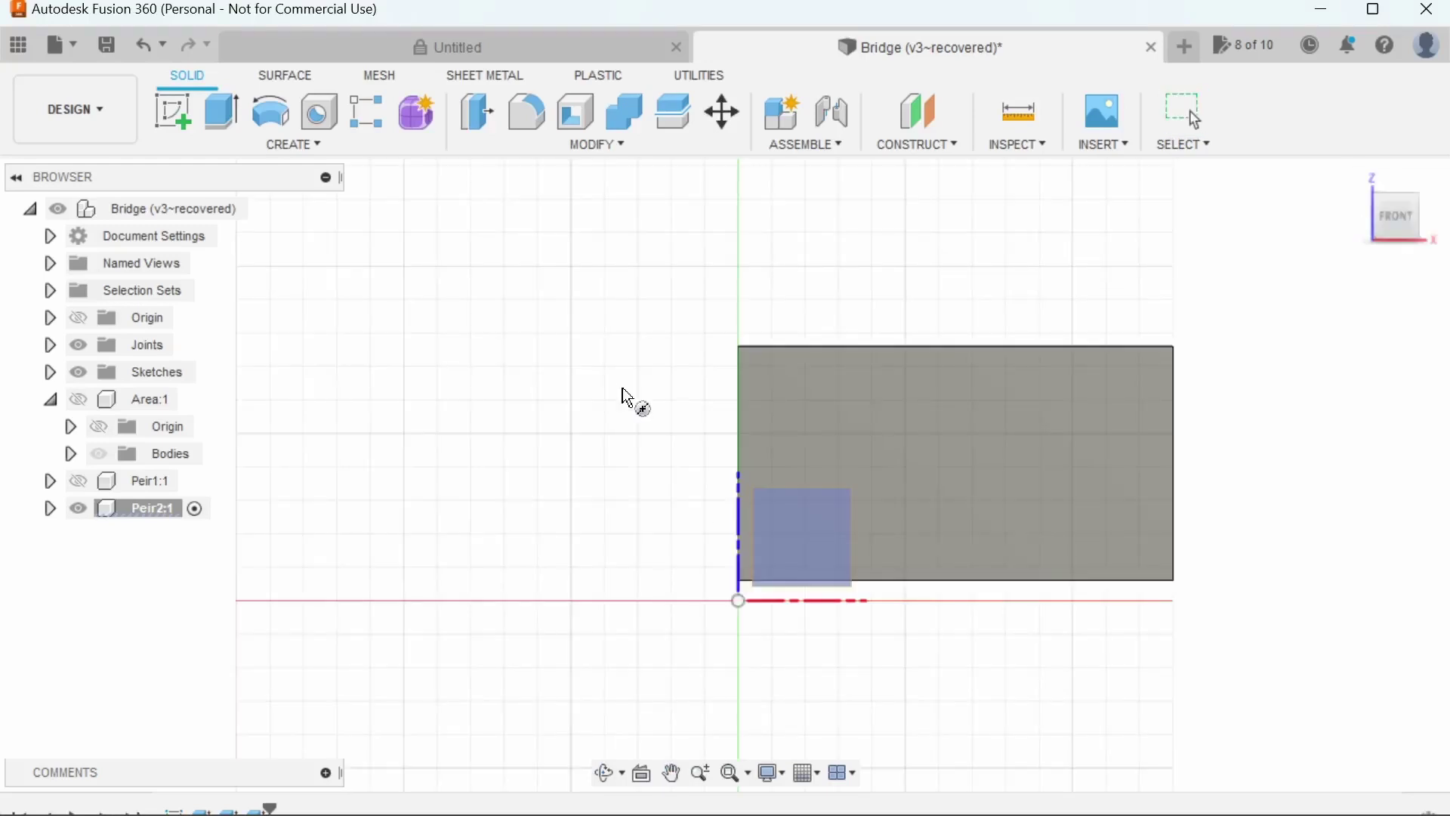
key("f")
left_click(429, 446)
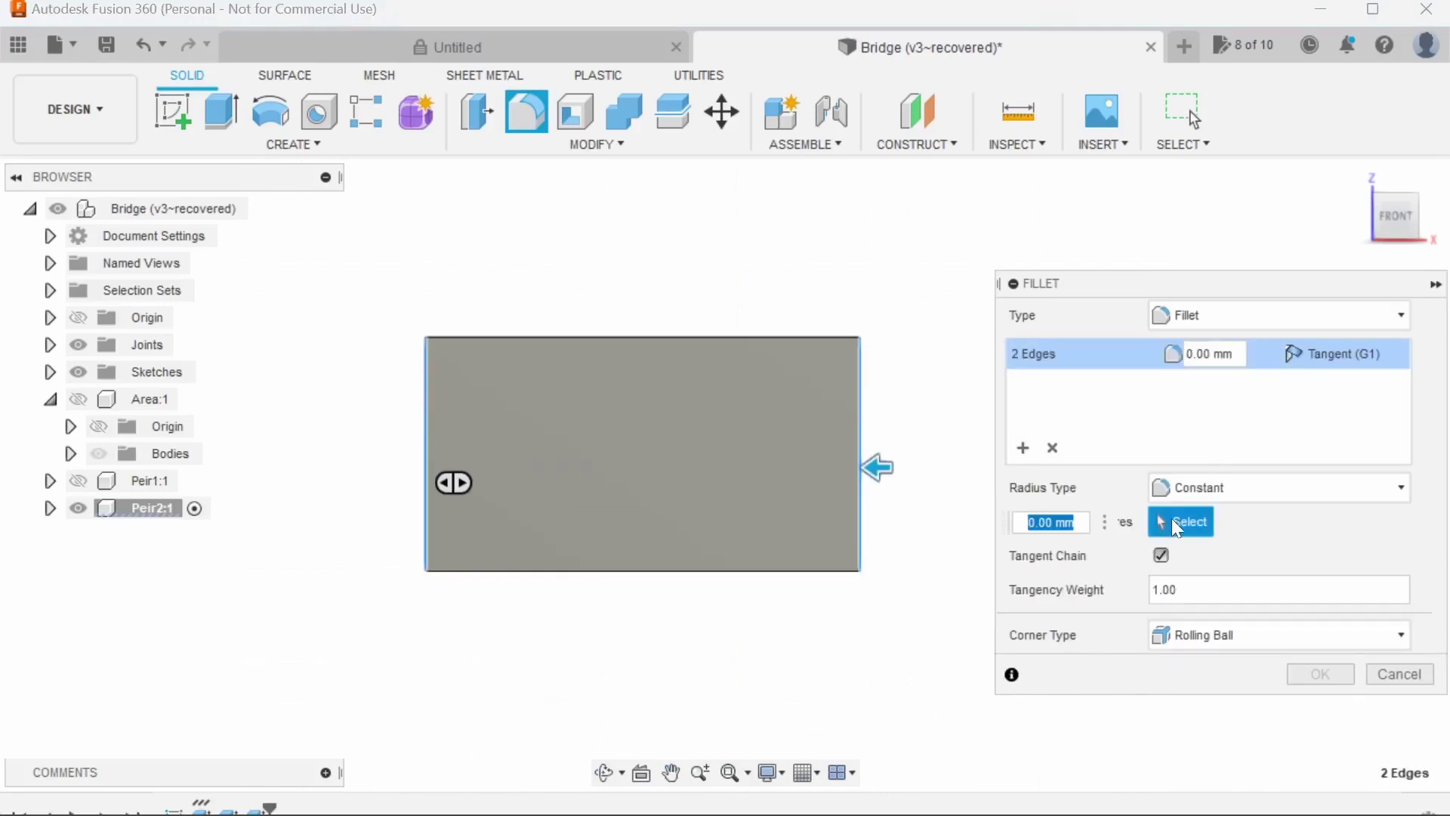
key("Return")
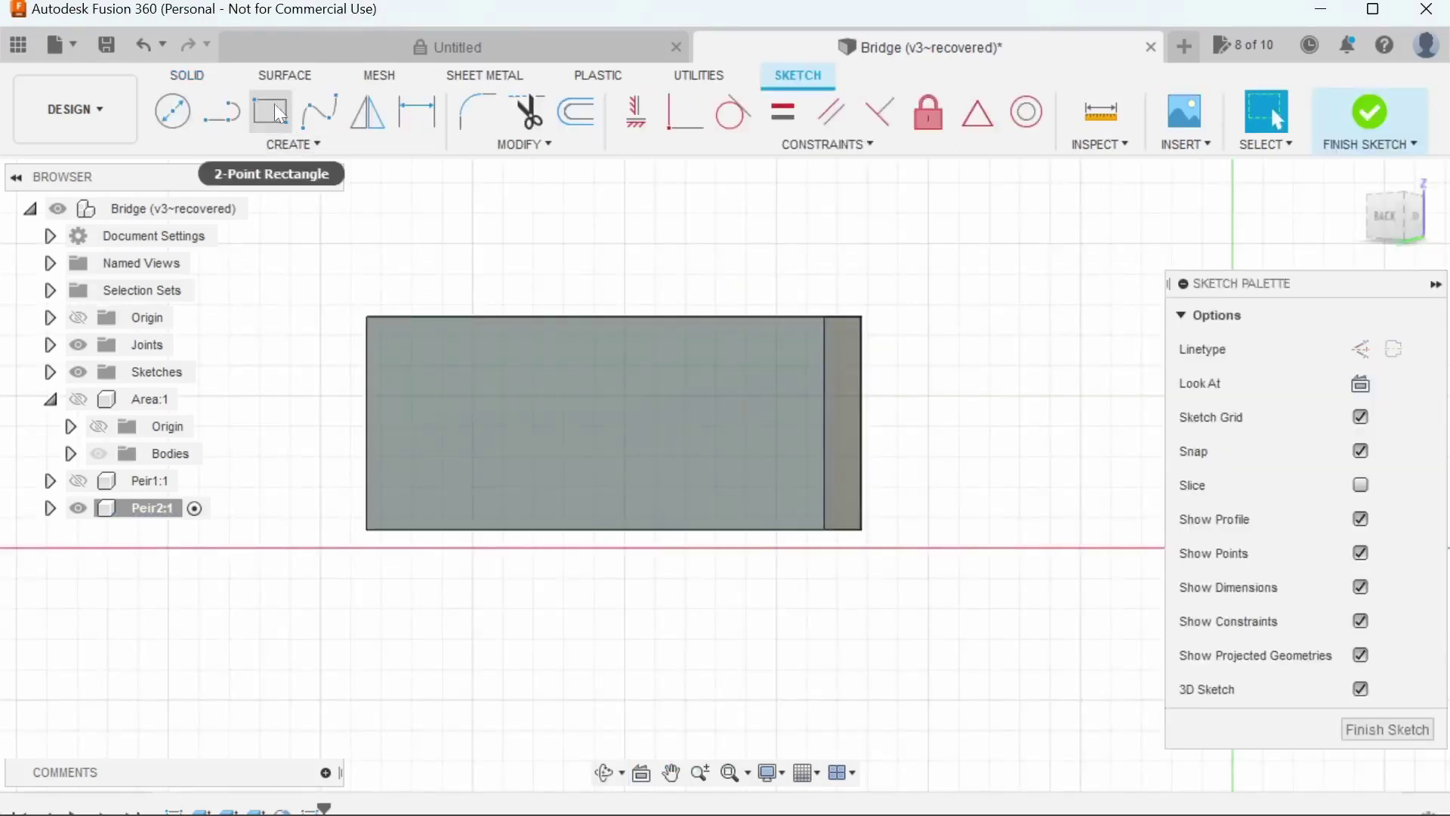
- Draw a 40 mm tall rectangle from the block's top-left corner and extrude its upper profile
left_click(270, 112)
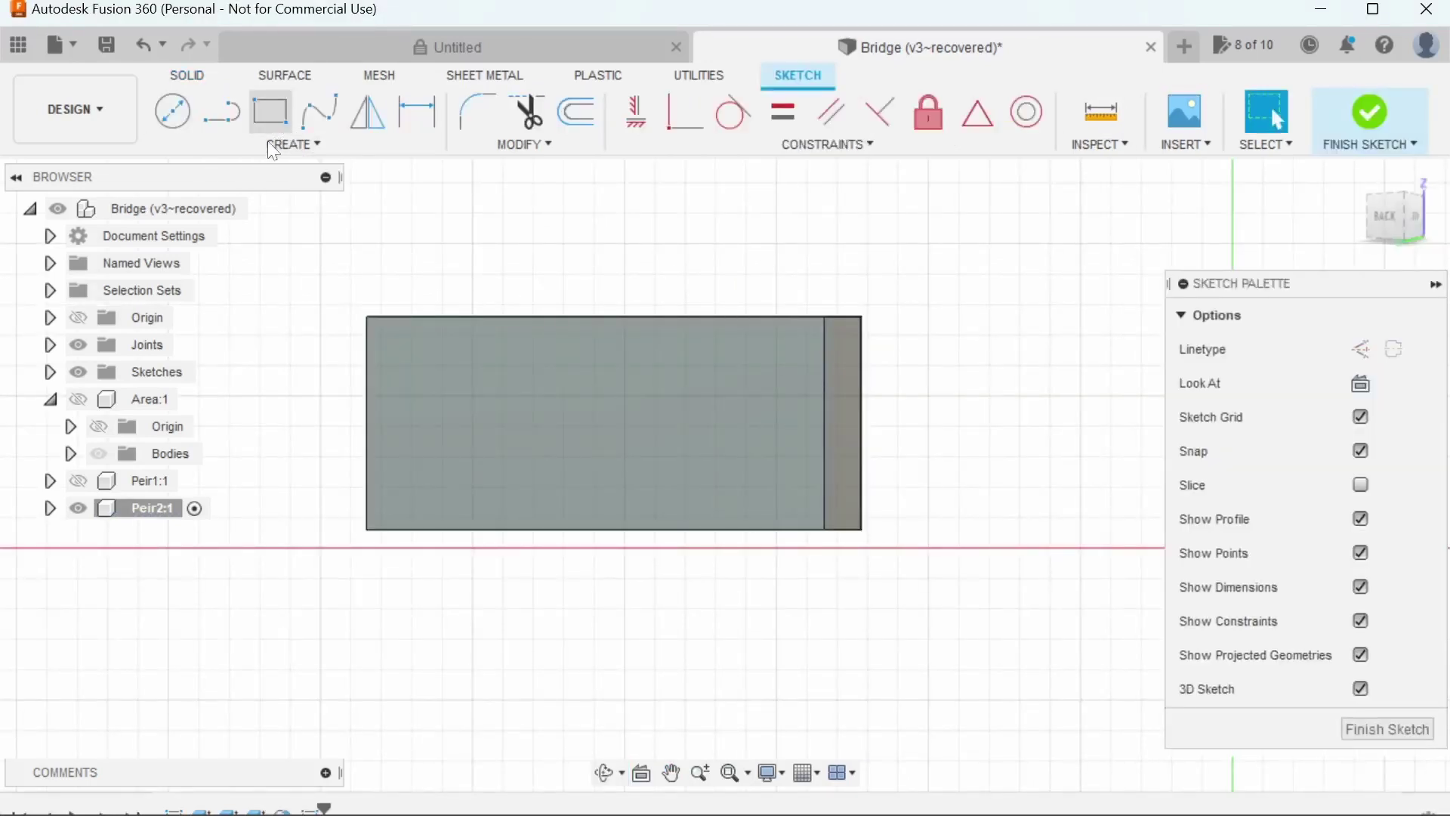
left_click(367, 316)
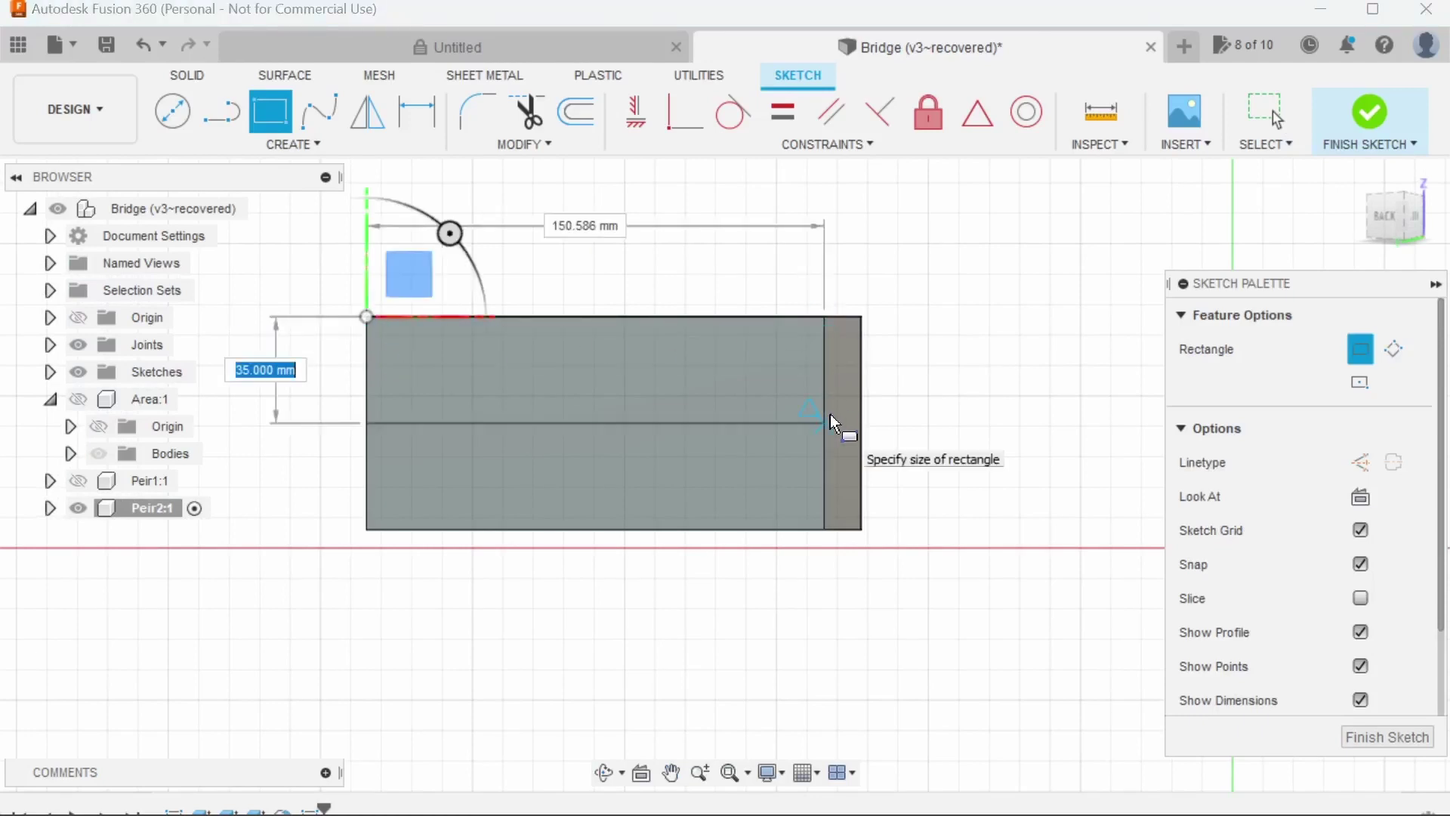
type("40")
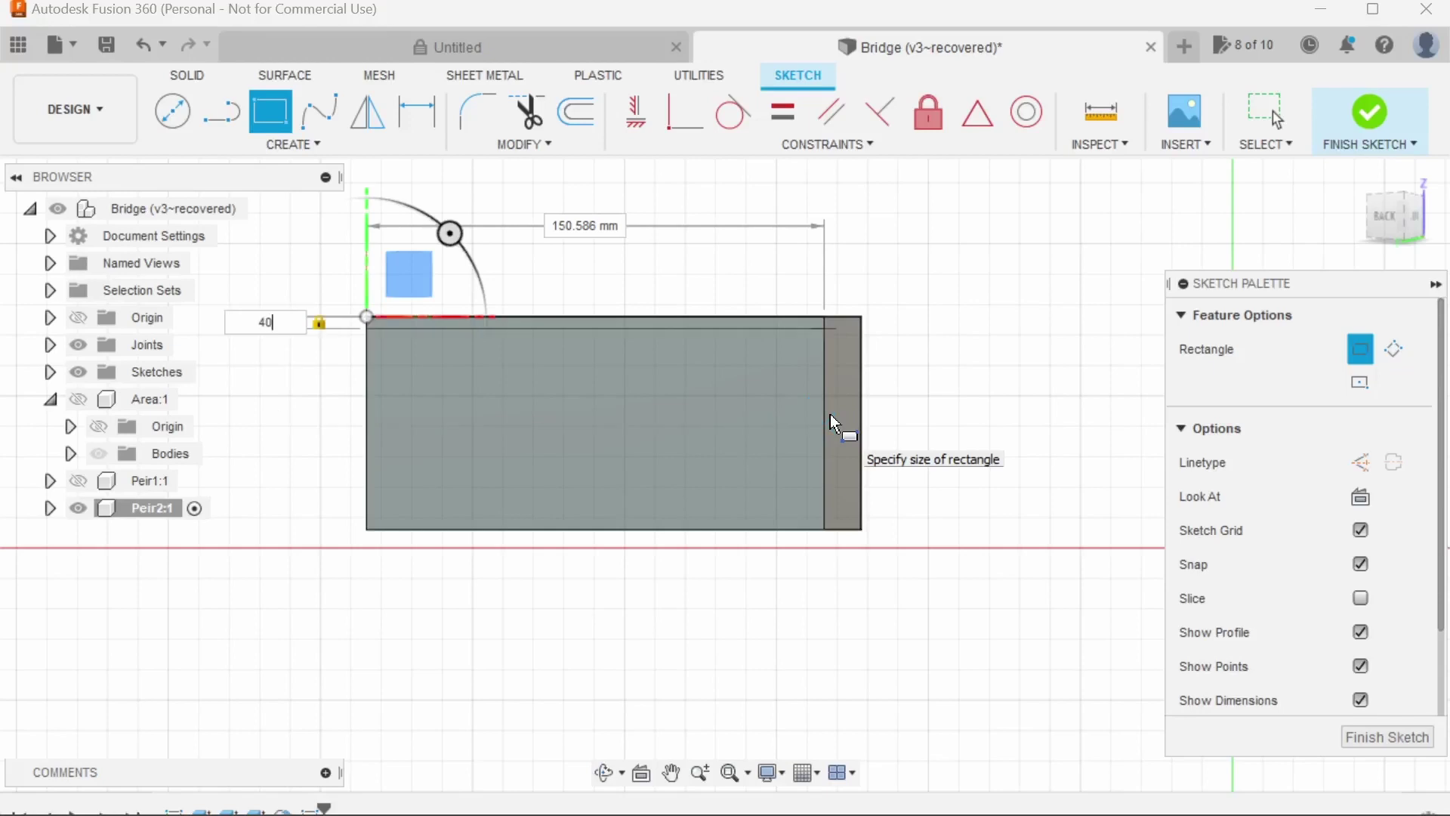
key("Return")
key("Escape")
left_click(755, 404)
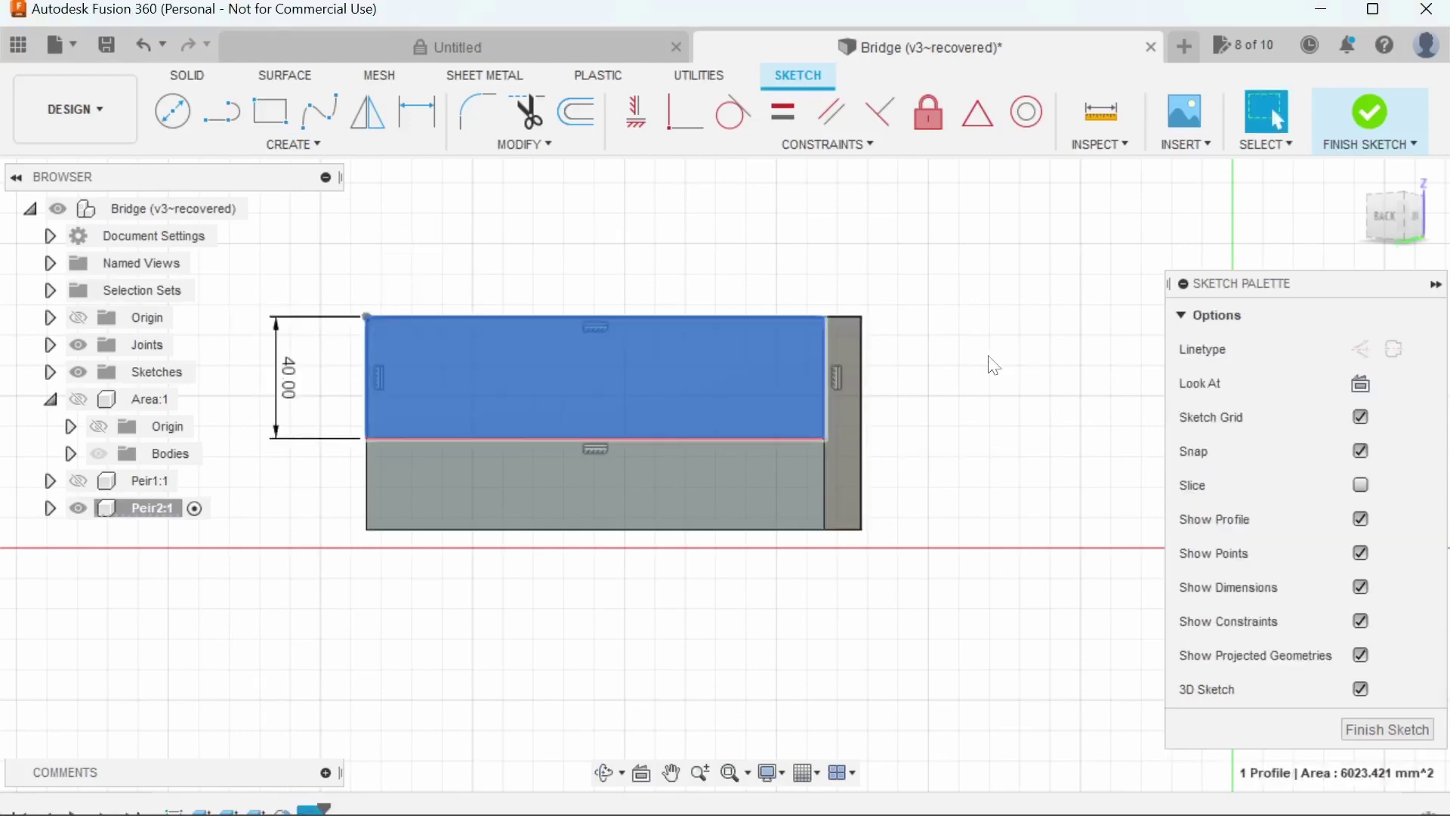
key("e")
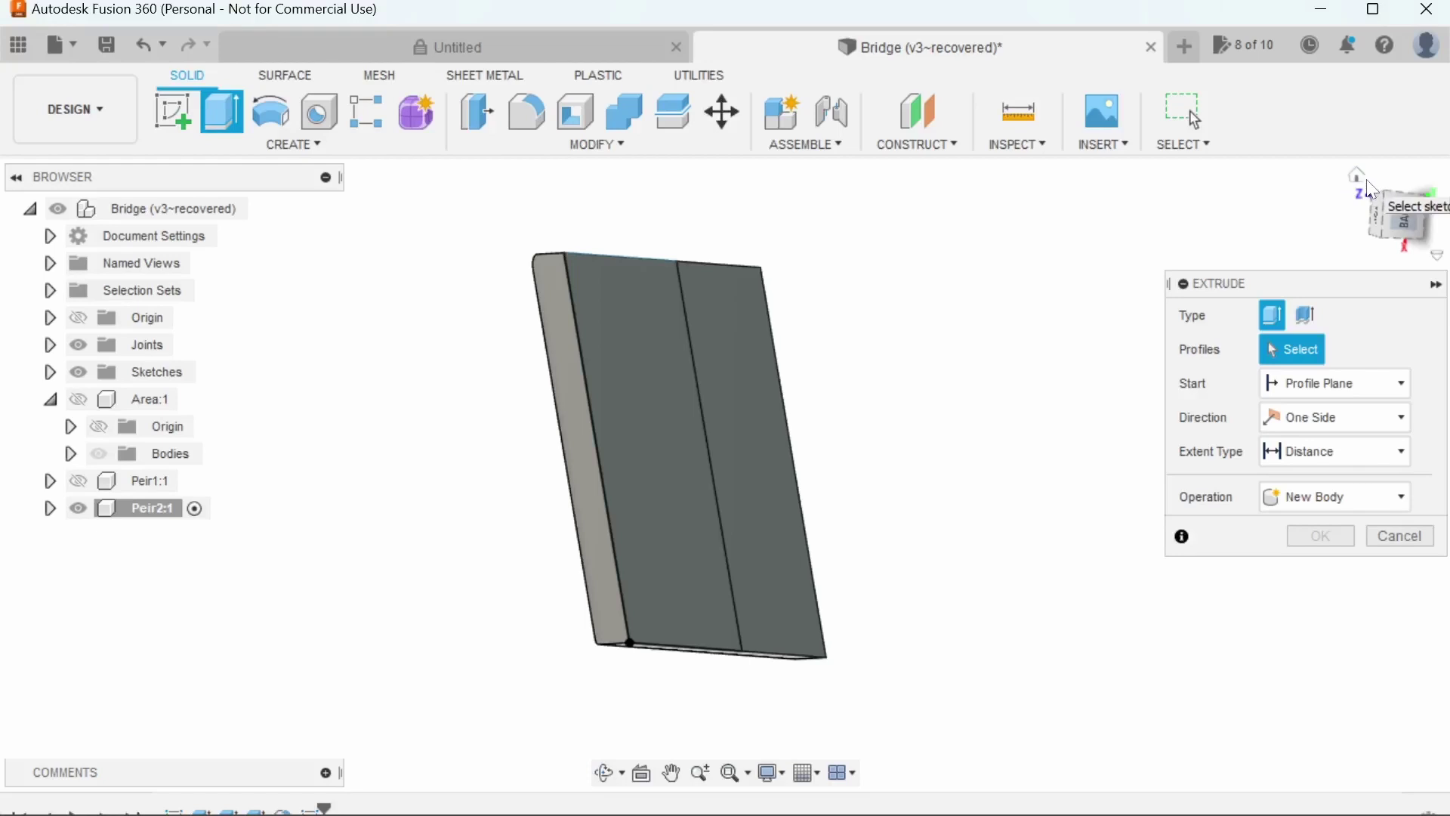
- Extrude the upper rectangle face -15 mm as a cut, forming the pocket
left_click_drag(1372, 190, 1359, 185)
left_click(1359, 185)
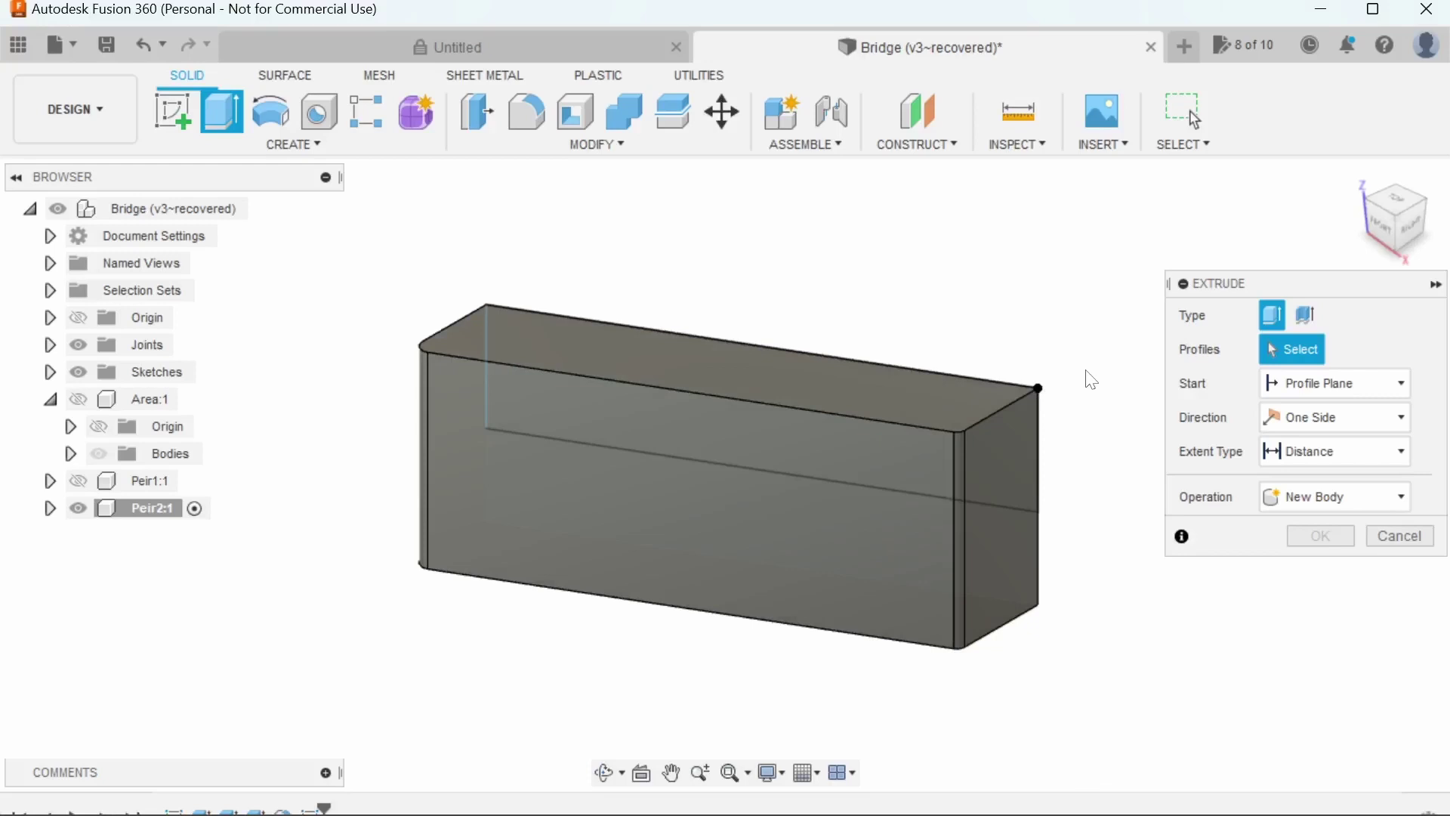
middle_click_drag(1100, 366, 977, 320, "shift")
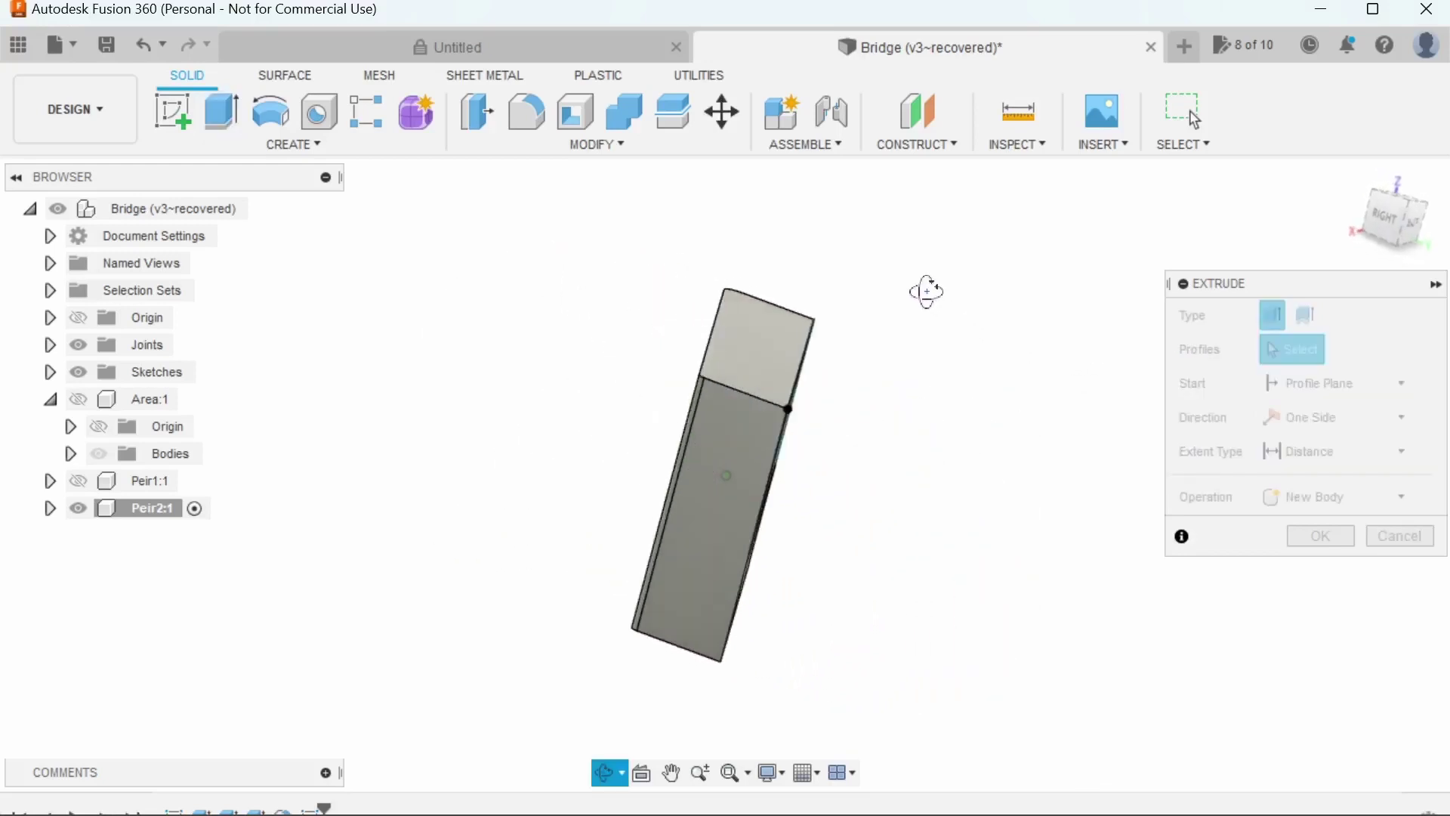
middle_click_drag(927, 292, 905, 310, "shift")
left_click(778, 423)
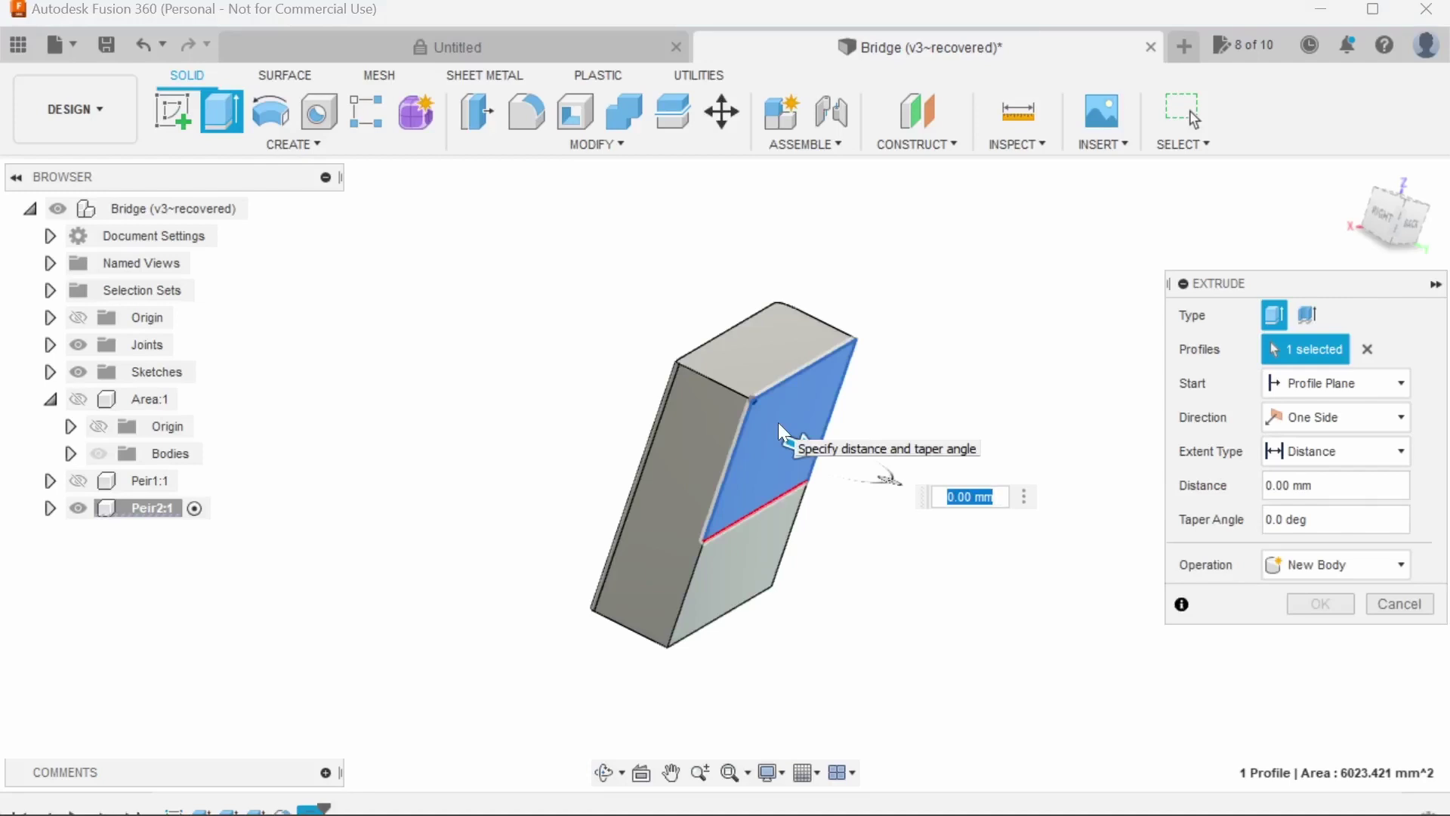
key("BackSpace")
type("-15")
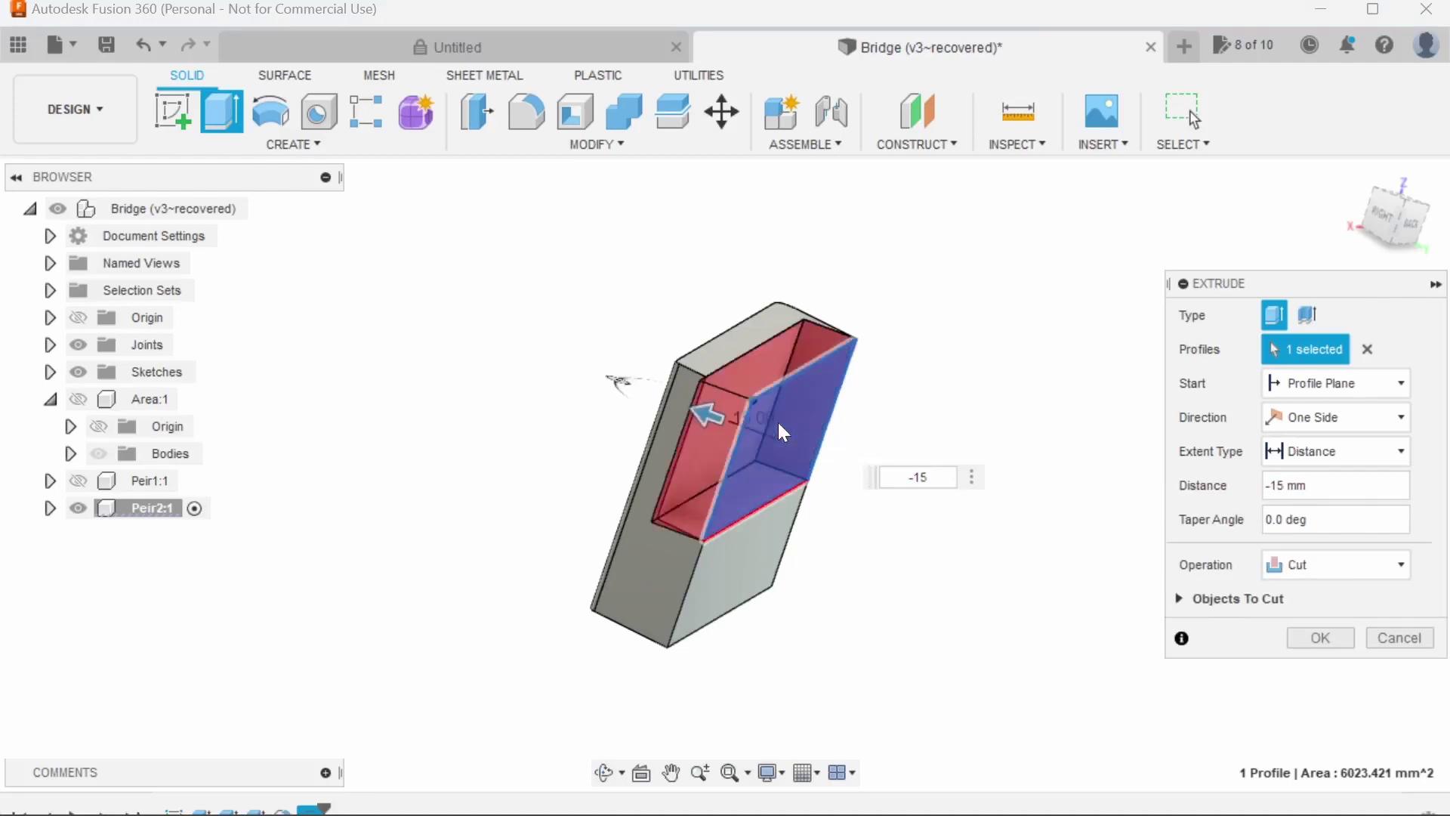
key("Return")
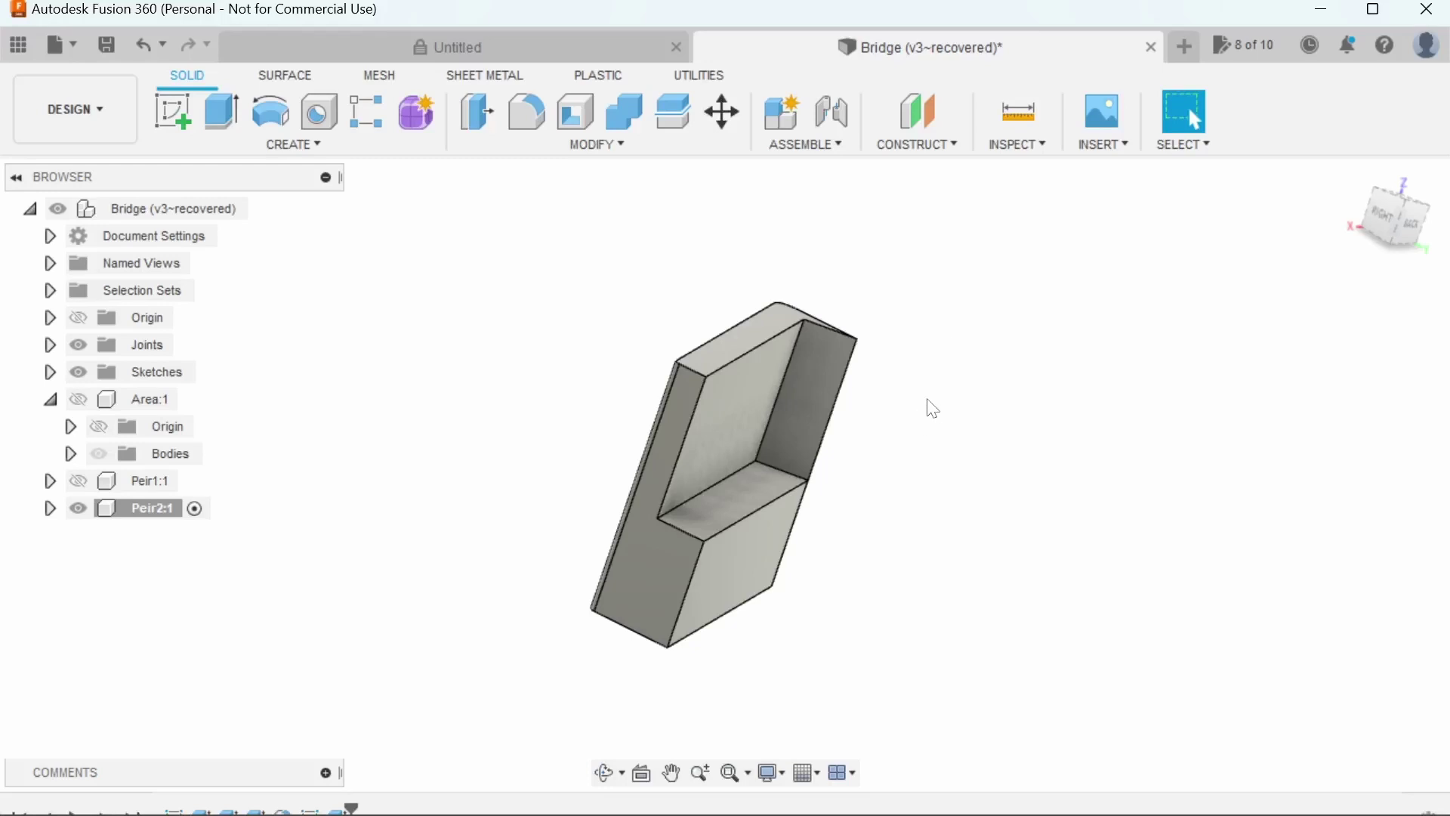
middle_click_drag(933, 408, 555, 87, "shift")
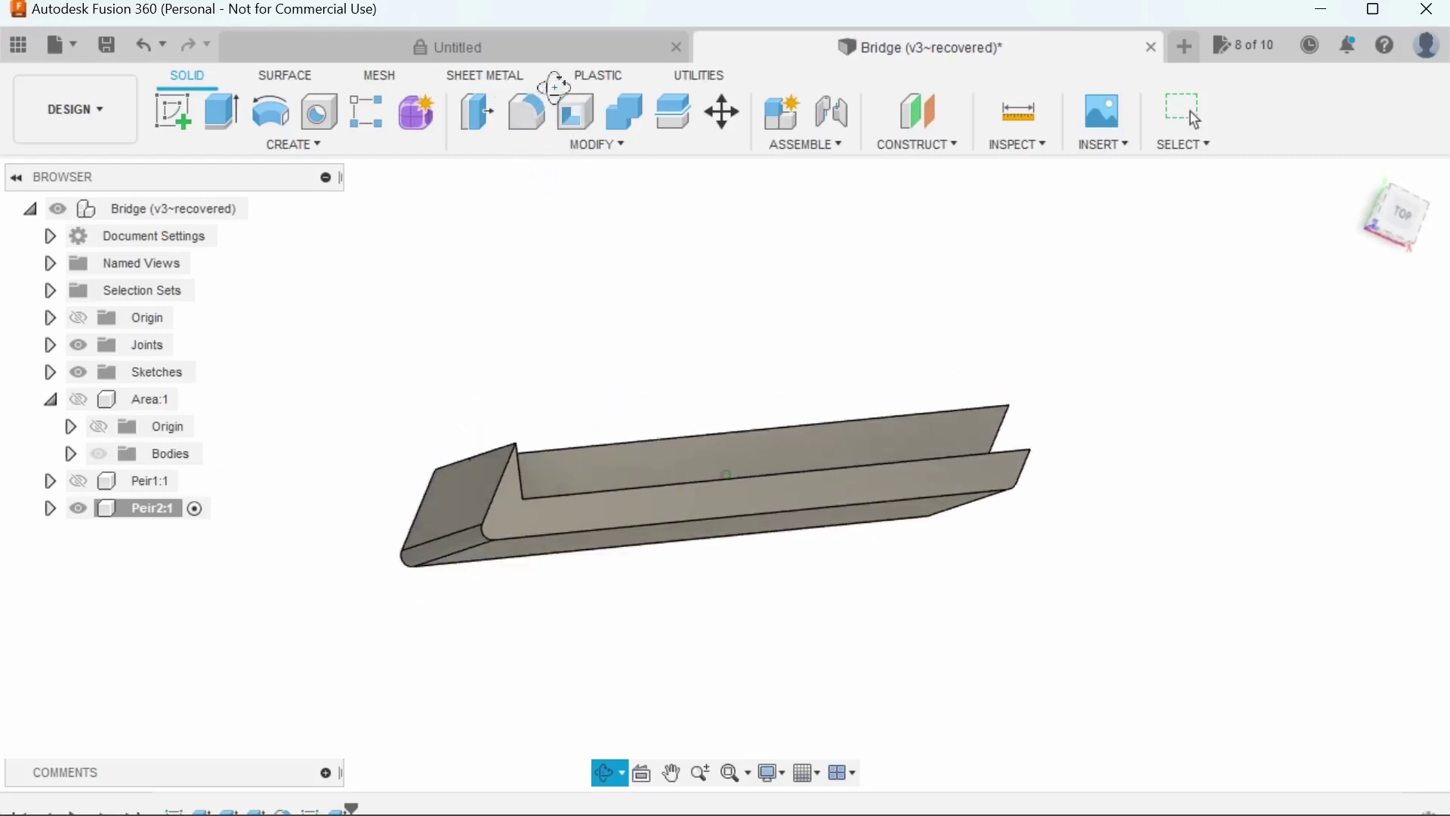
key("Escape")
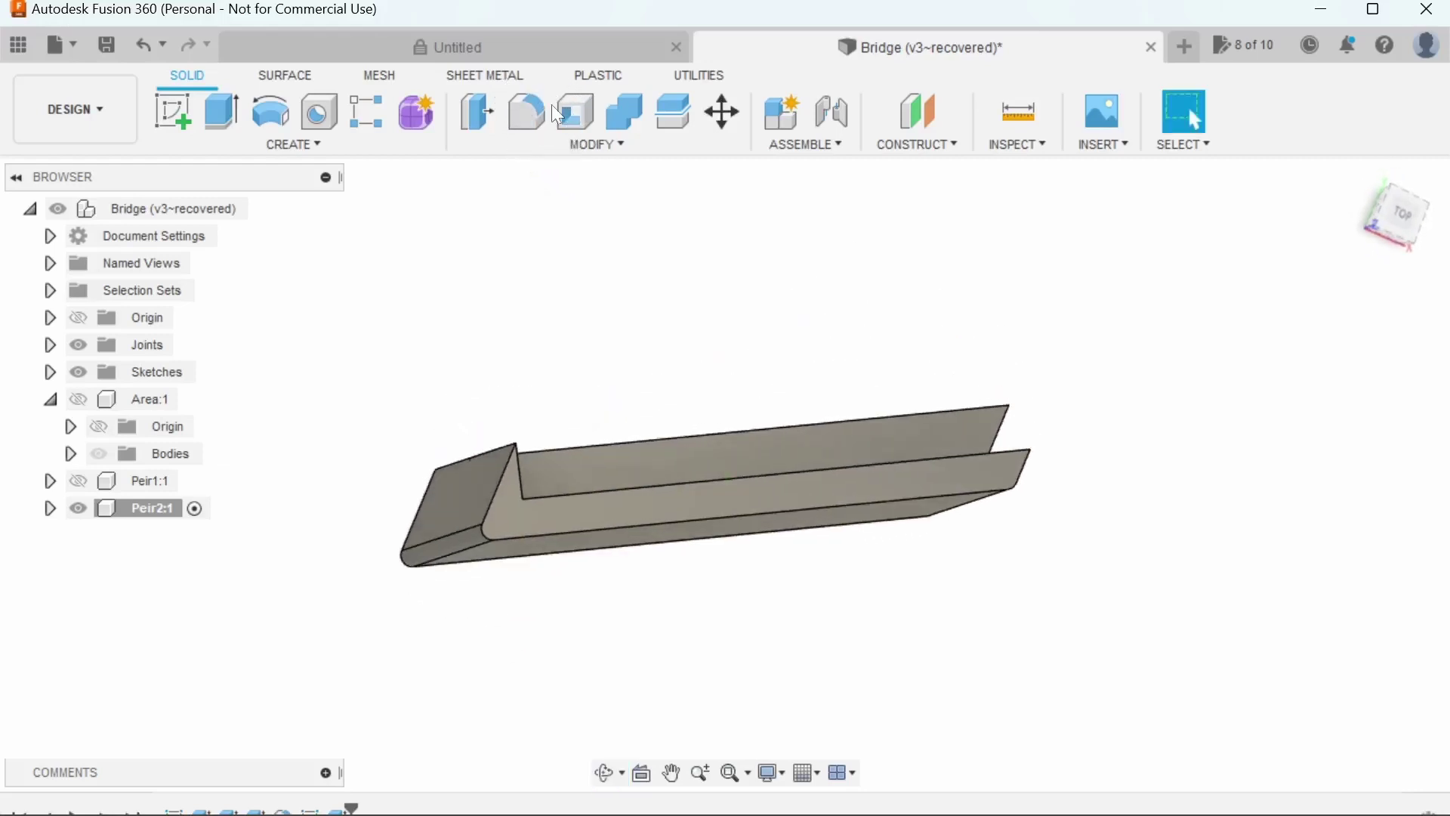
left_click(196, 119)
- Start a new sketch on the beam's face and return to the Home view
left_click(526, 510)
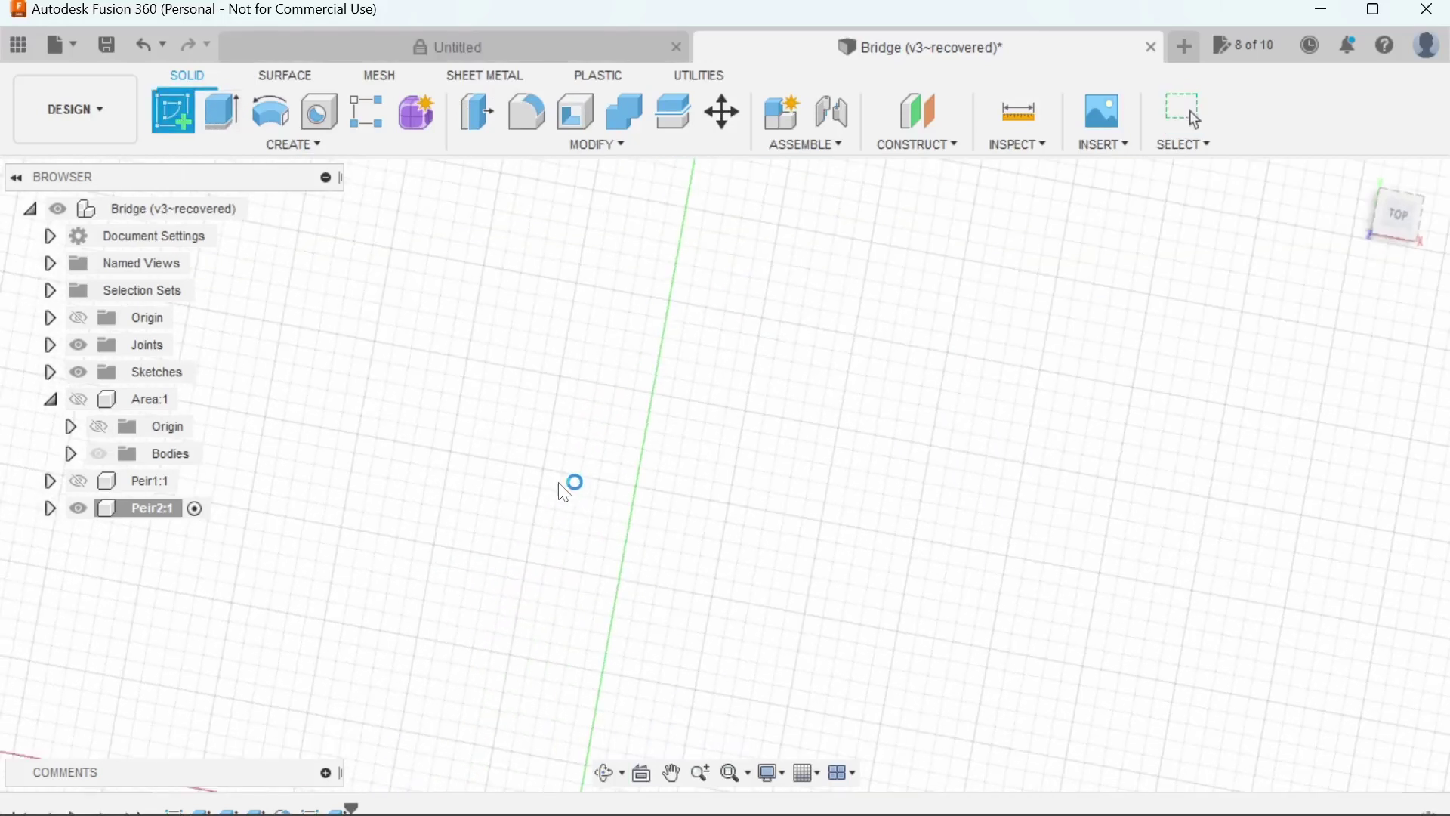
scroll(831, 428, "down", 5)
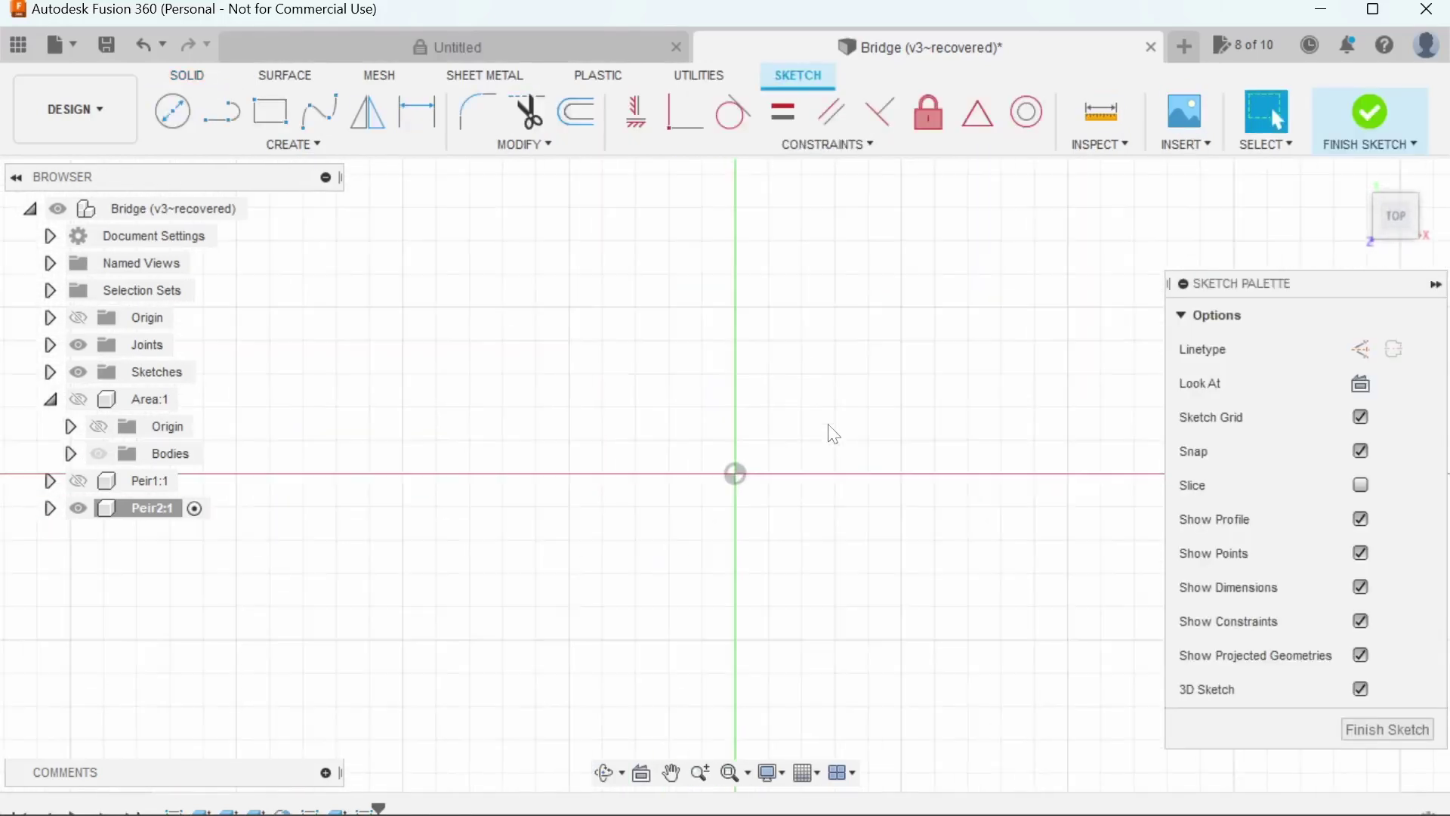
scroll(846, 266, "up", 5)
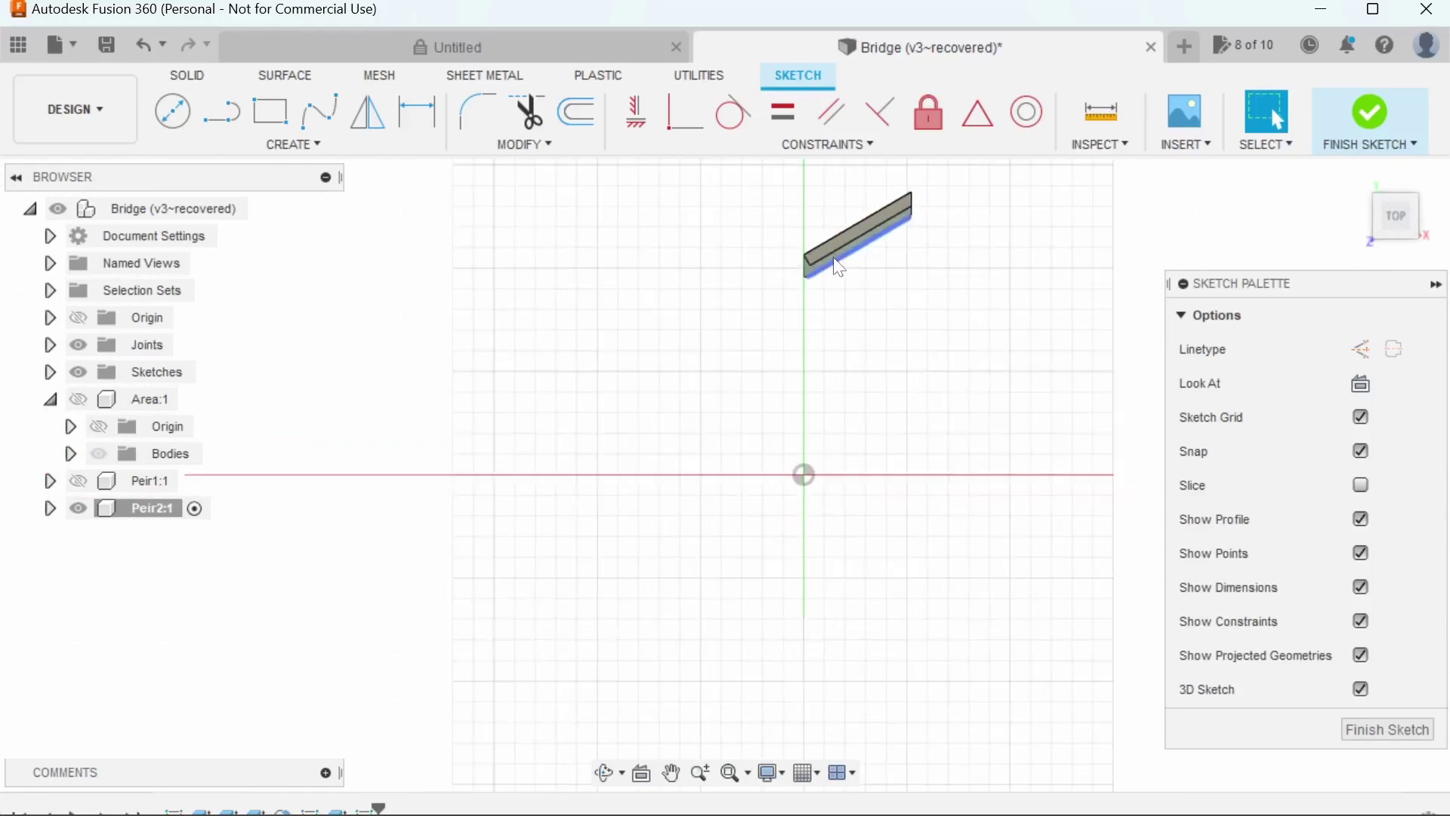
scroll(838, 256, "up", 1)
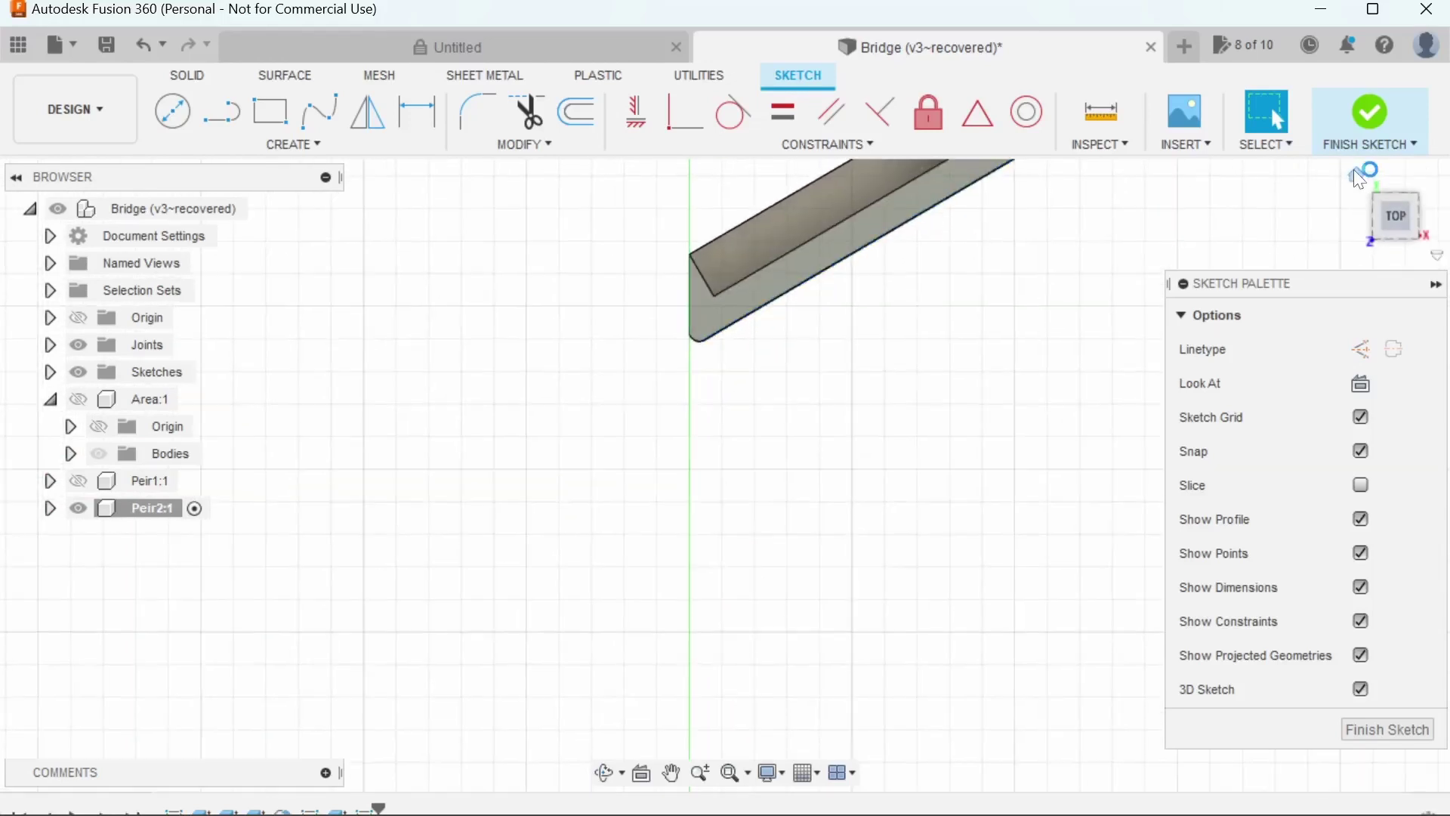
left_click(1356, 174)
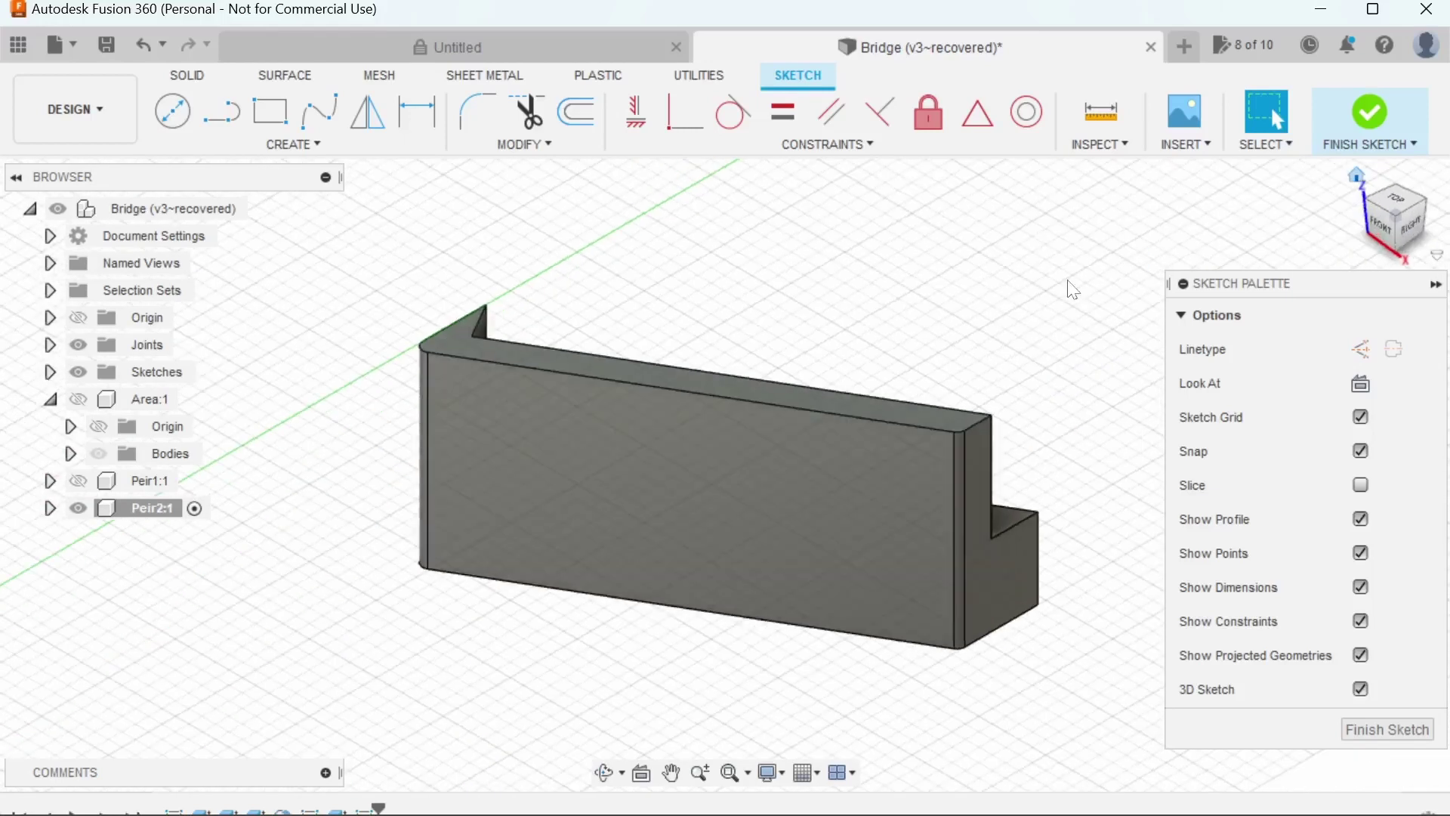
- Draw a small 65.769 mm² triangle at the beam's end, finish the sketch, and select it
left_click(461, 343)
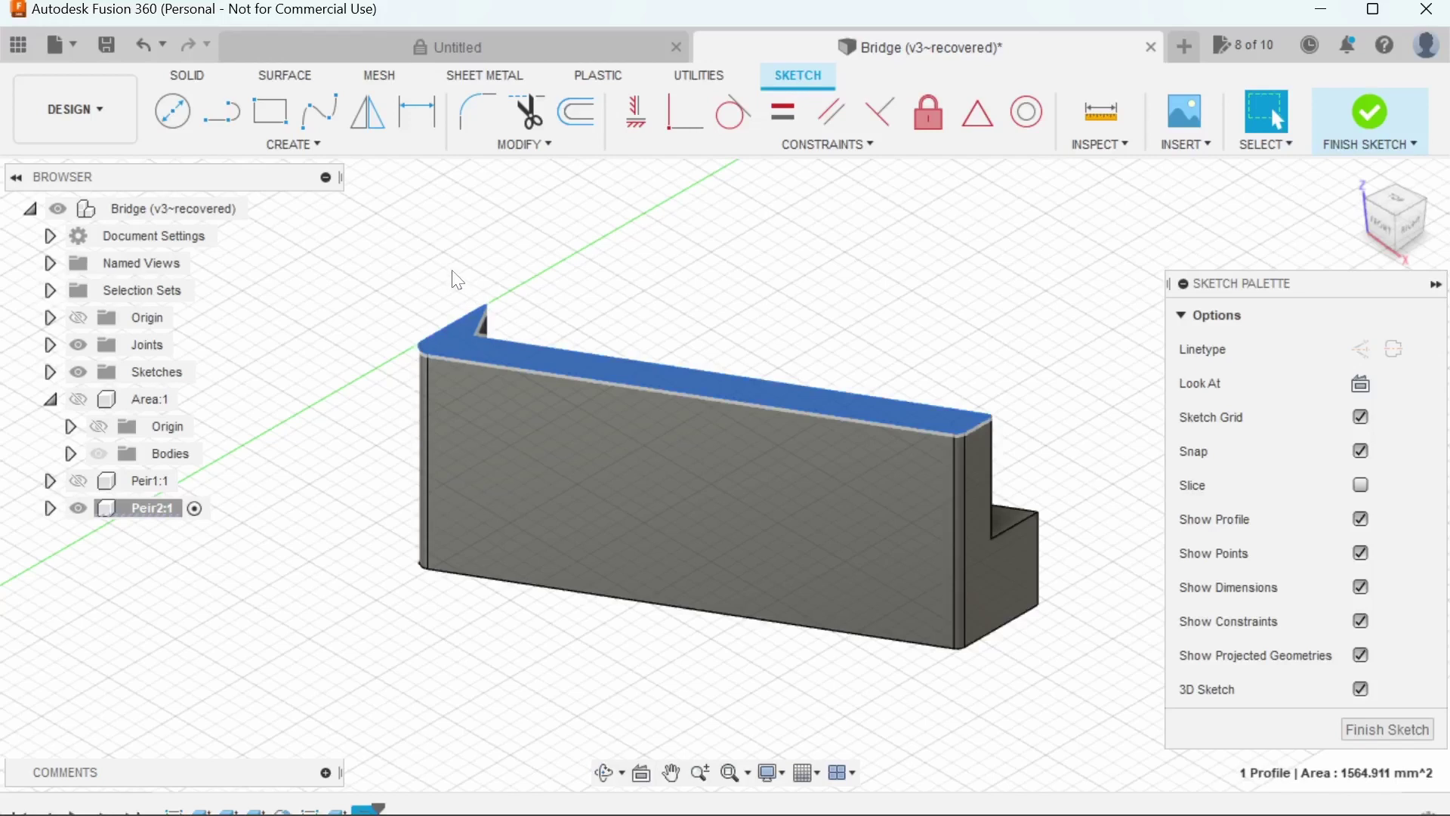
left_click(227, 120)
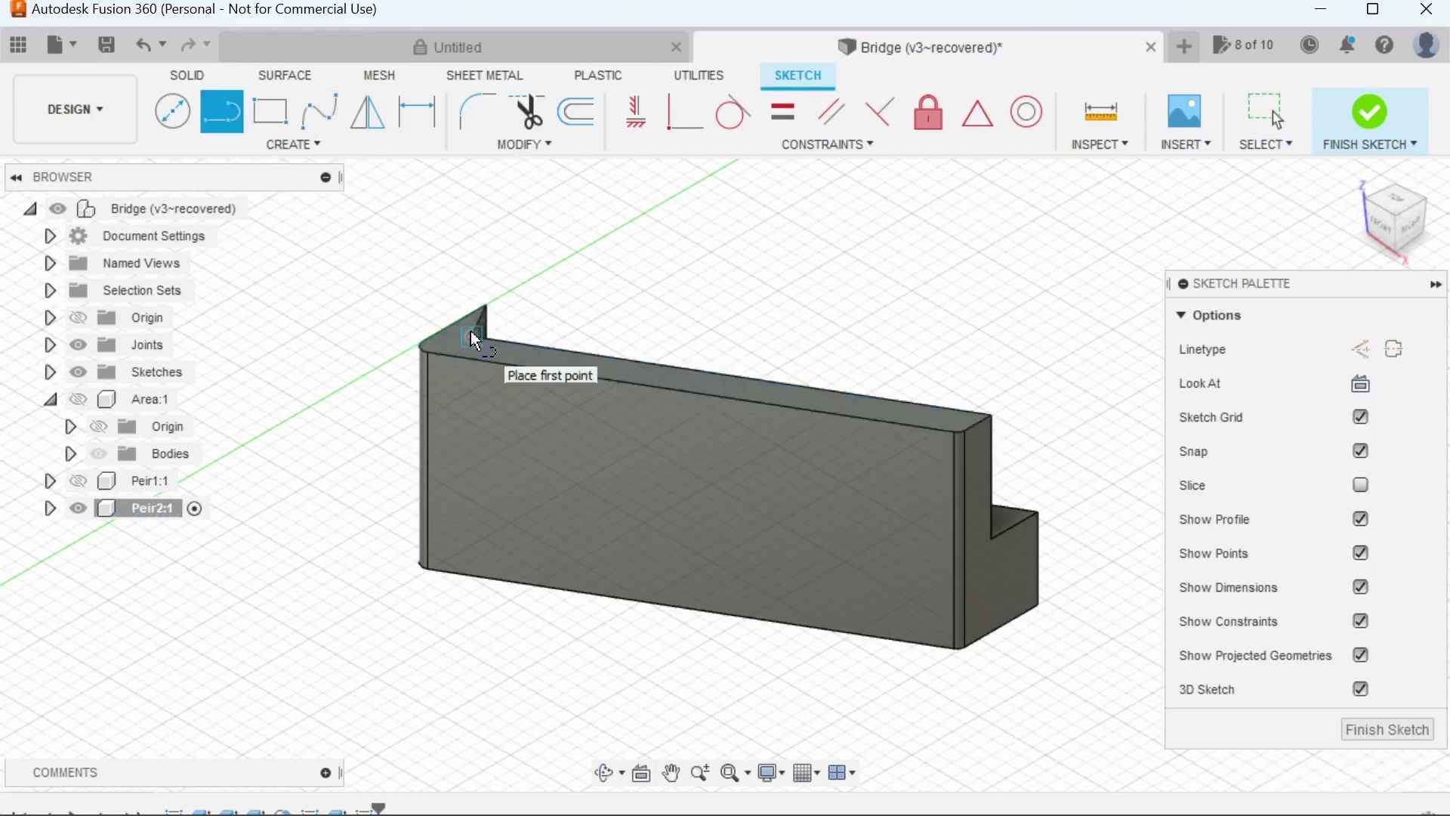
left_click(474, 336)
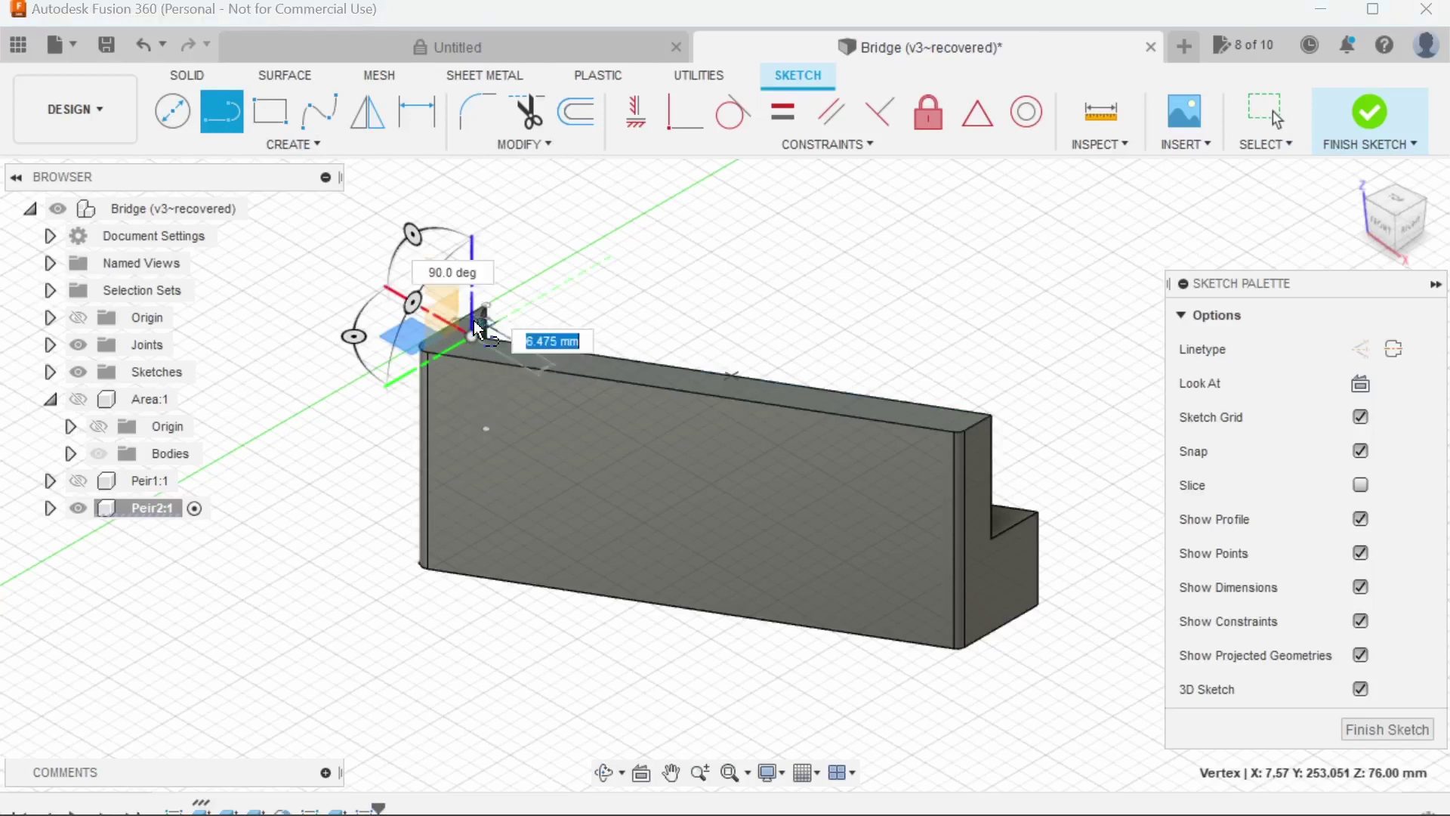
left_click(1405, 197)
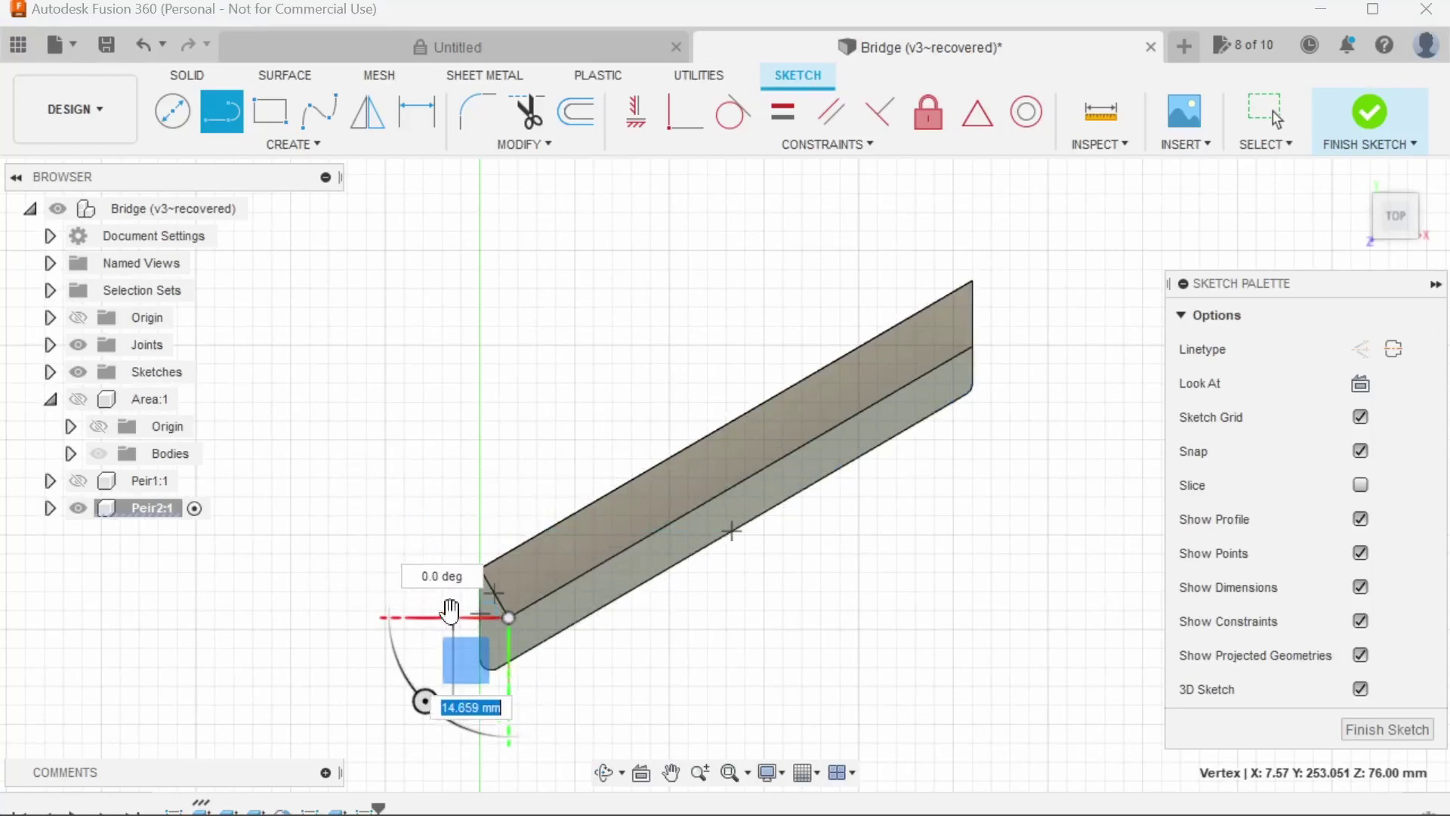
left_click(479, 632)
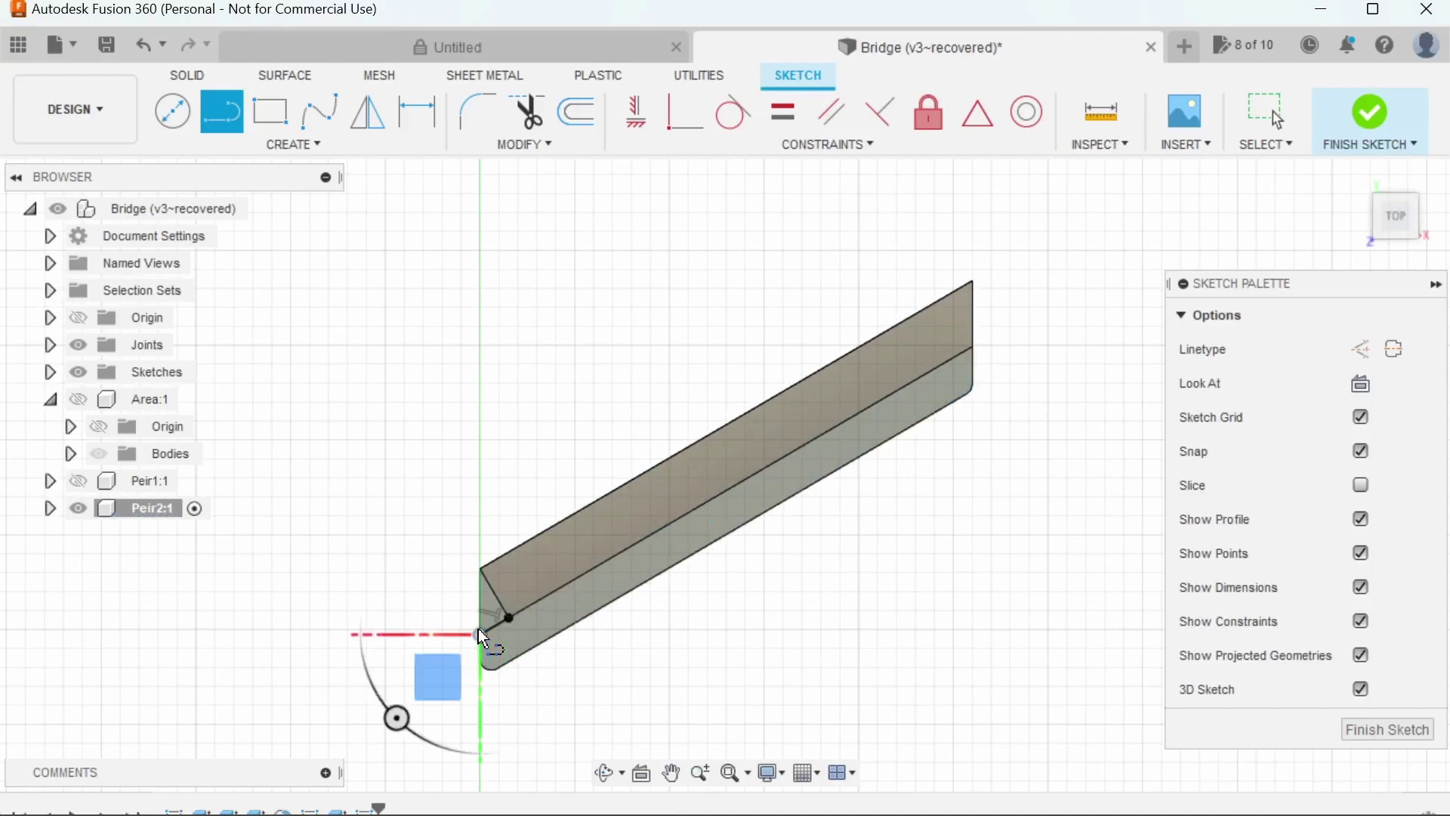
key("Escape")
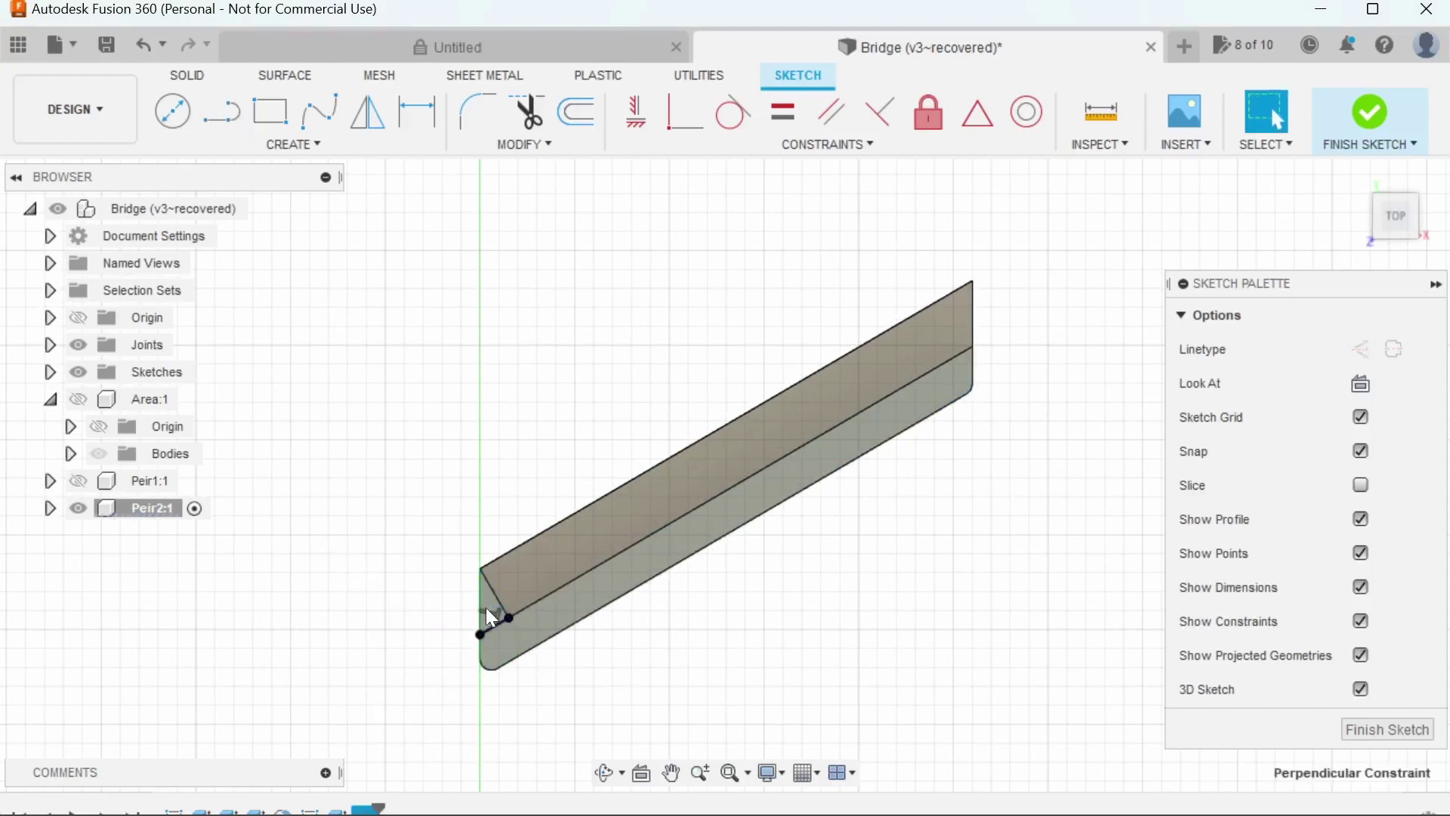
left_click(1365, 97)
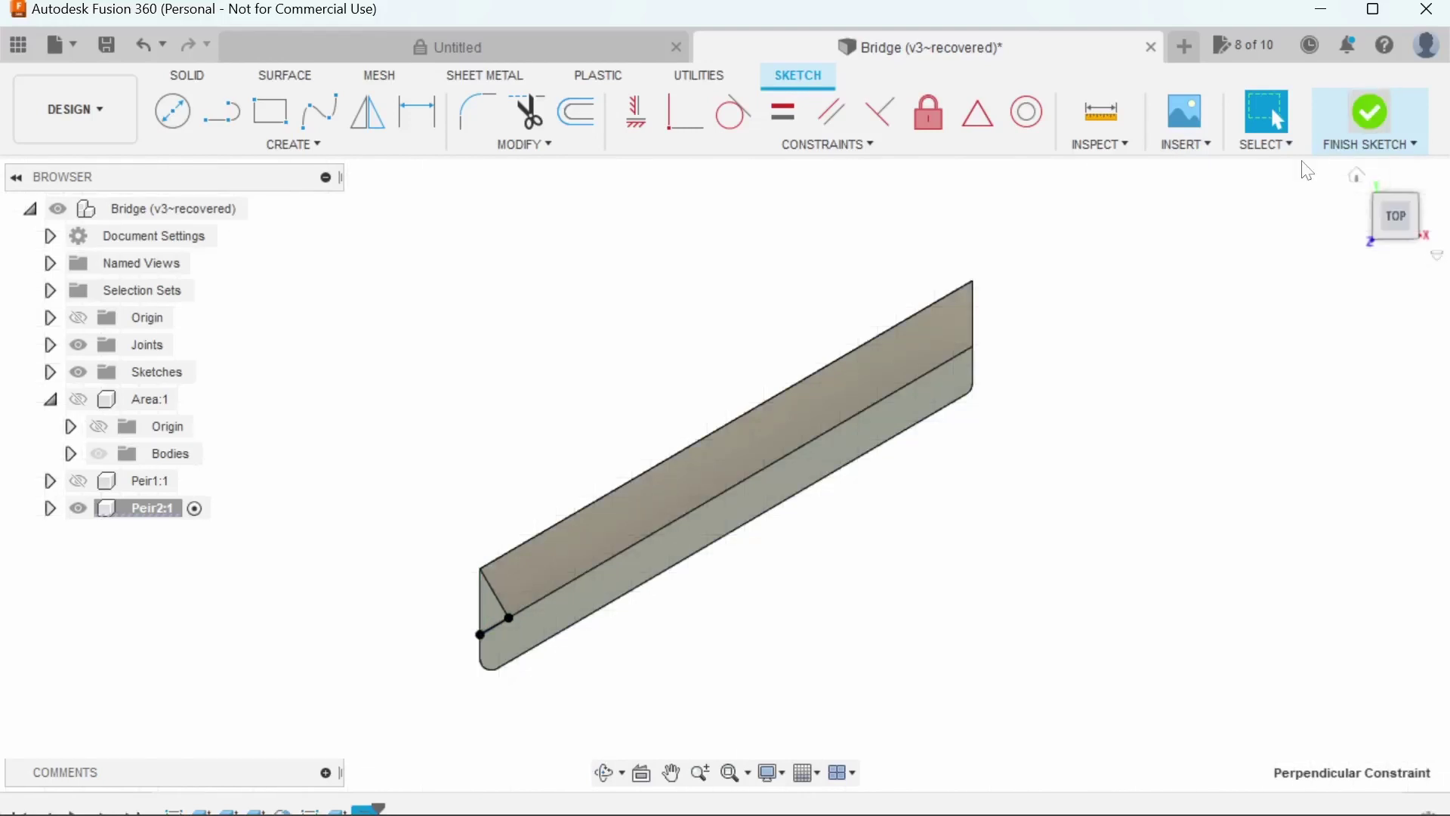
left_click(492, 621)
- Cut-extrude the triangle along the beam with extent To Object, up to the top face
key("e")
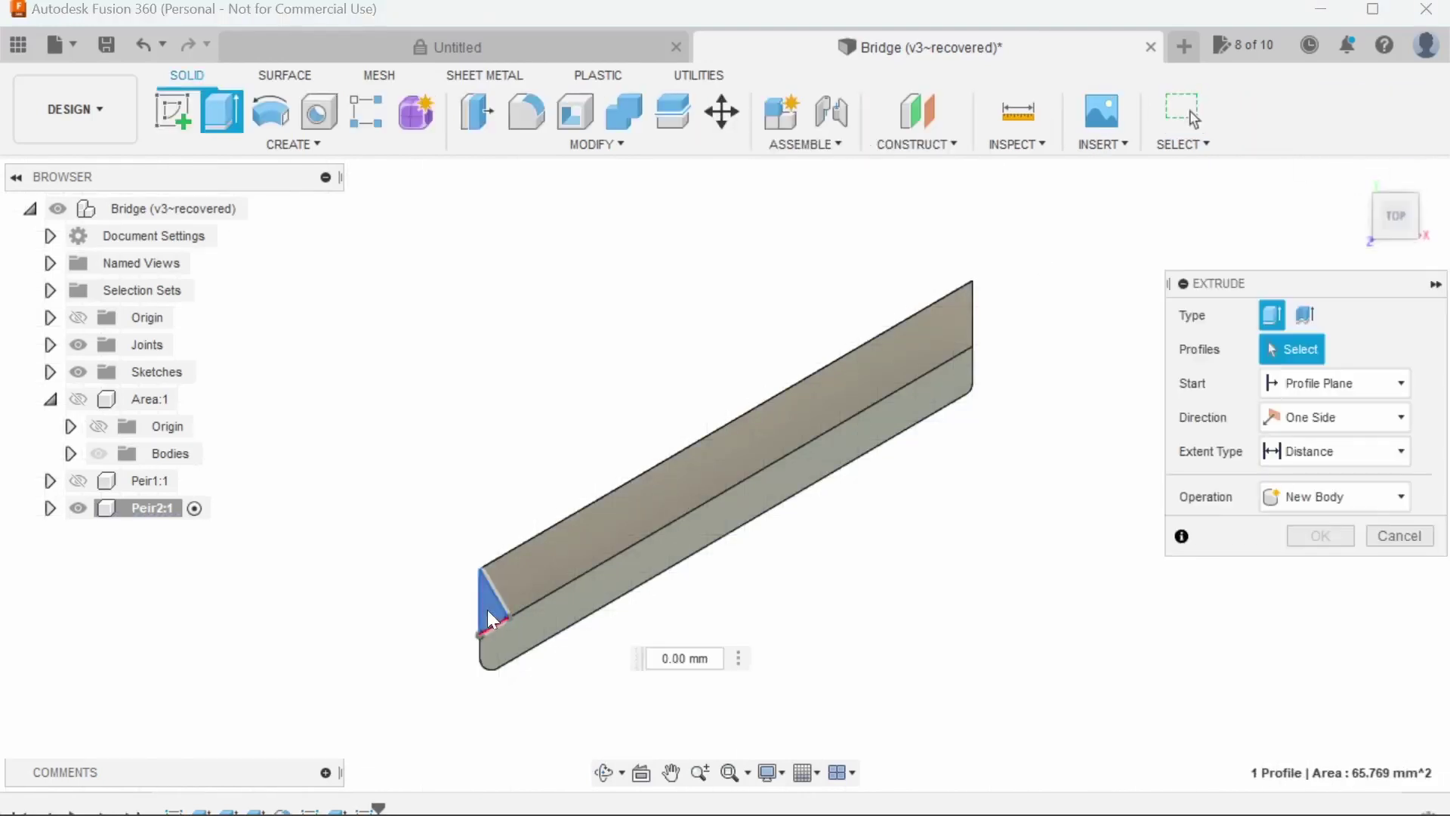
left_click(1333, 451)
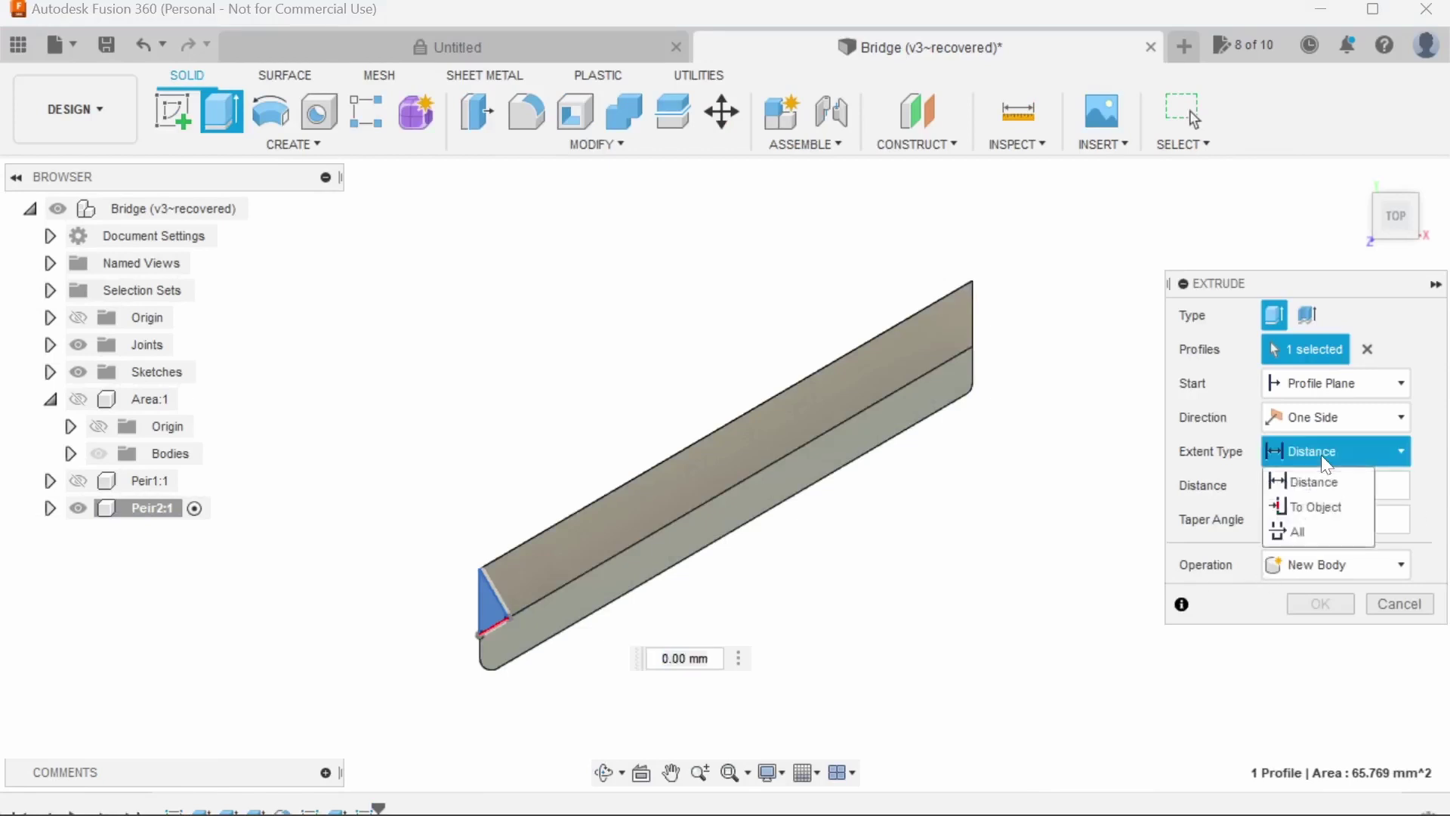
left_click(1273, 505)
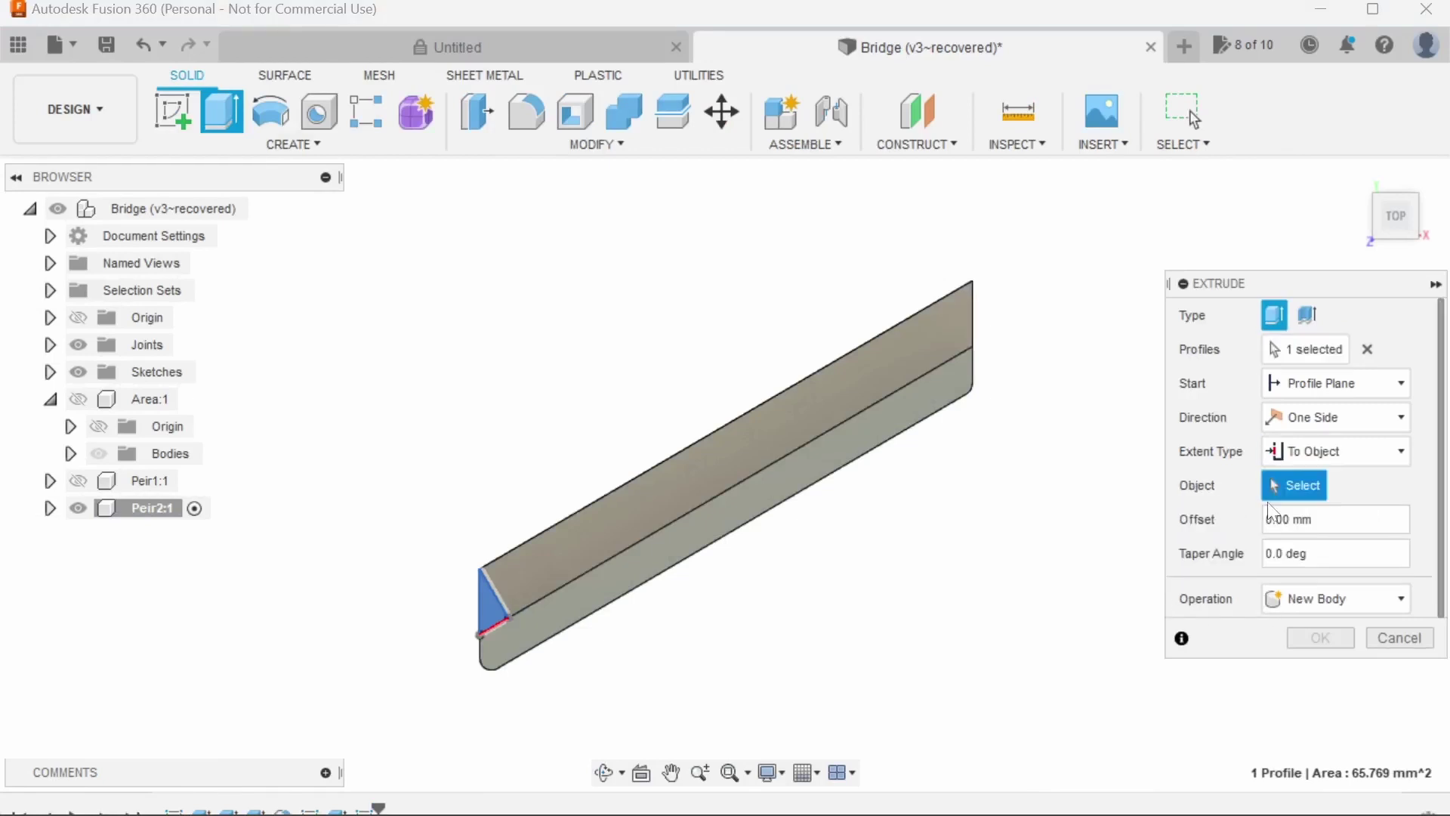
left_click(871, 388)
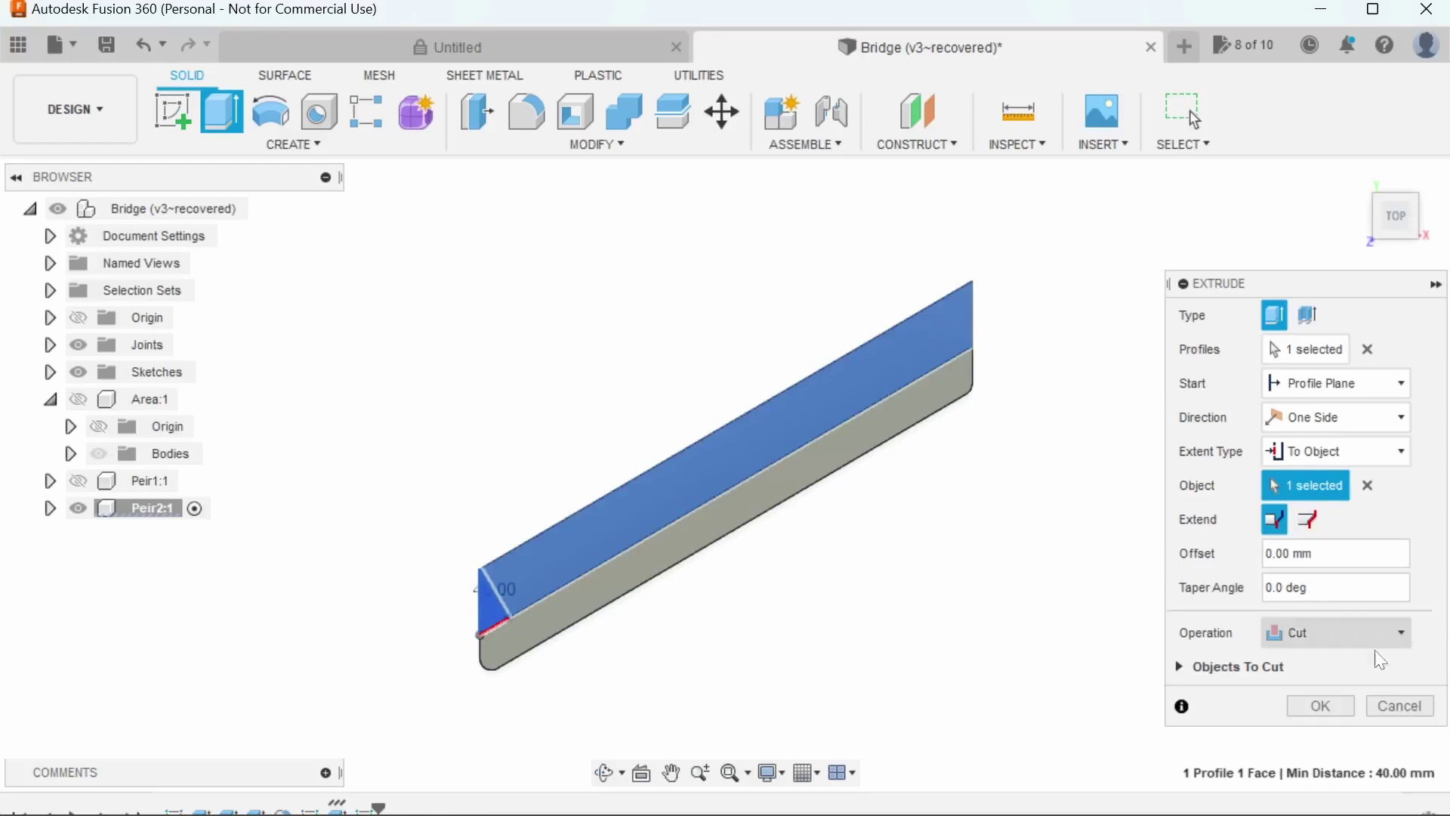
left_click(1319, 706)
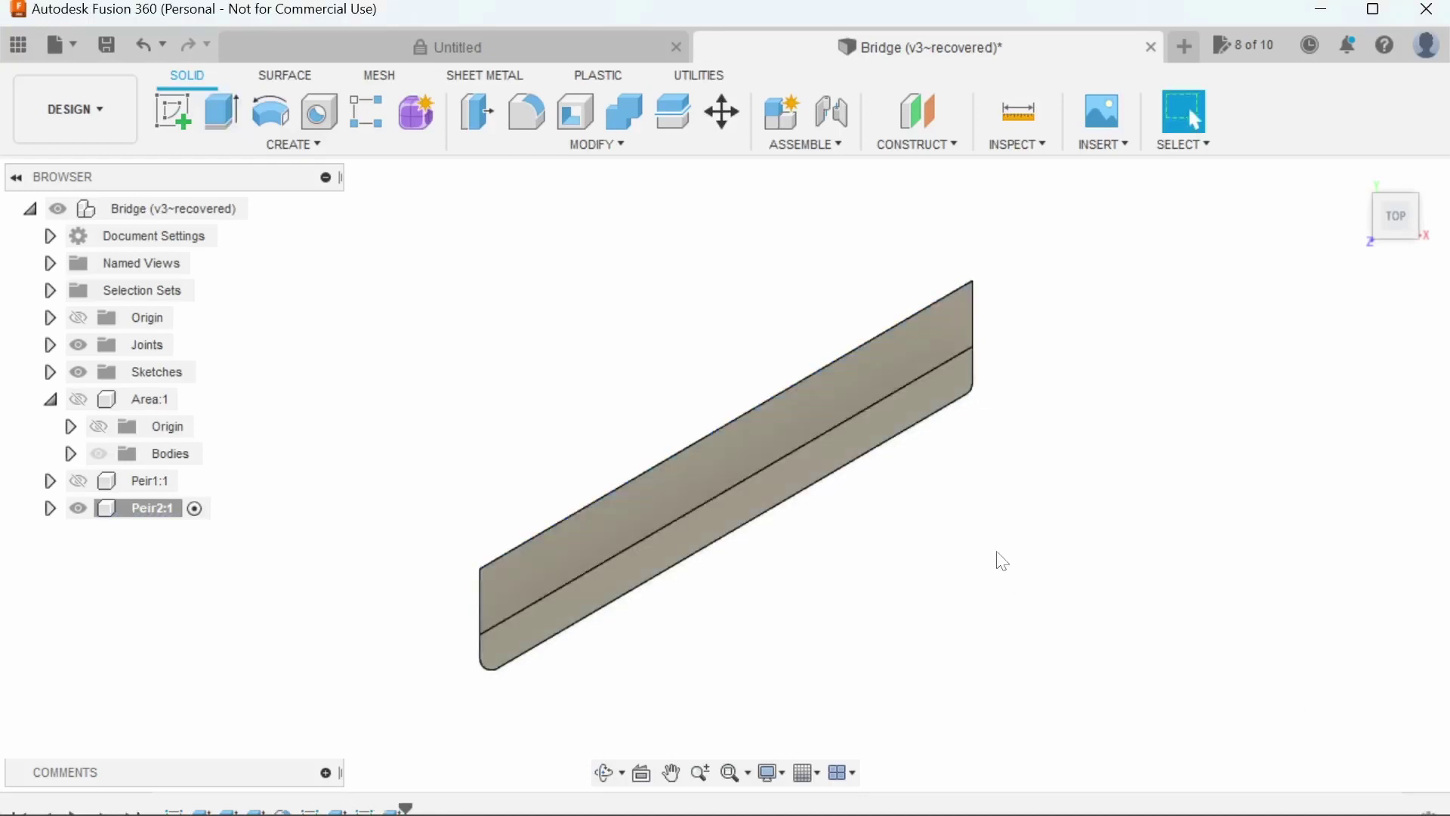
middle_click_drag(1003, 561, 808, 333, "shift")
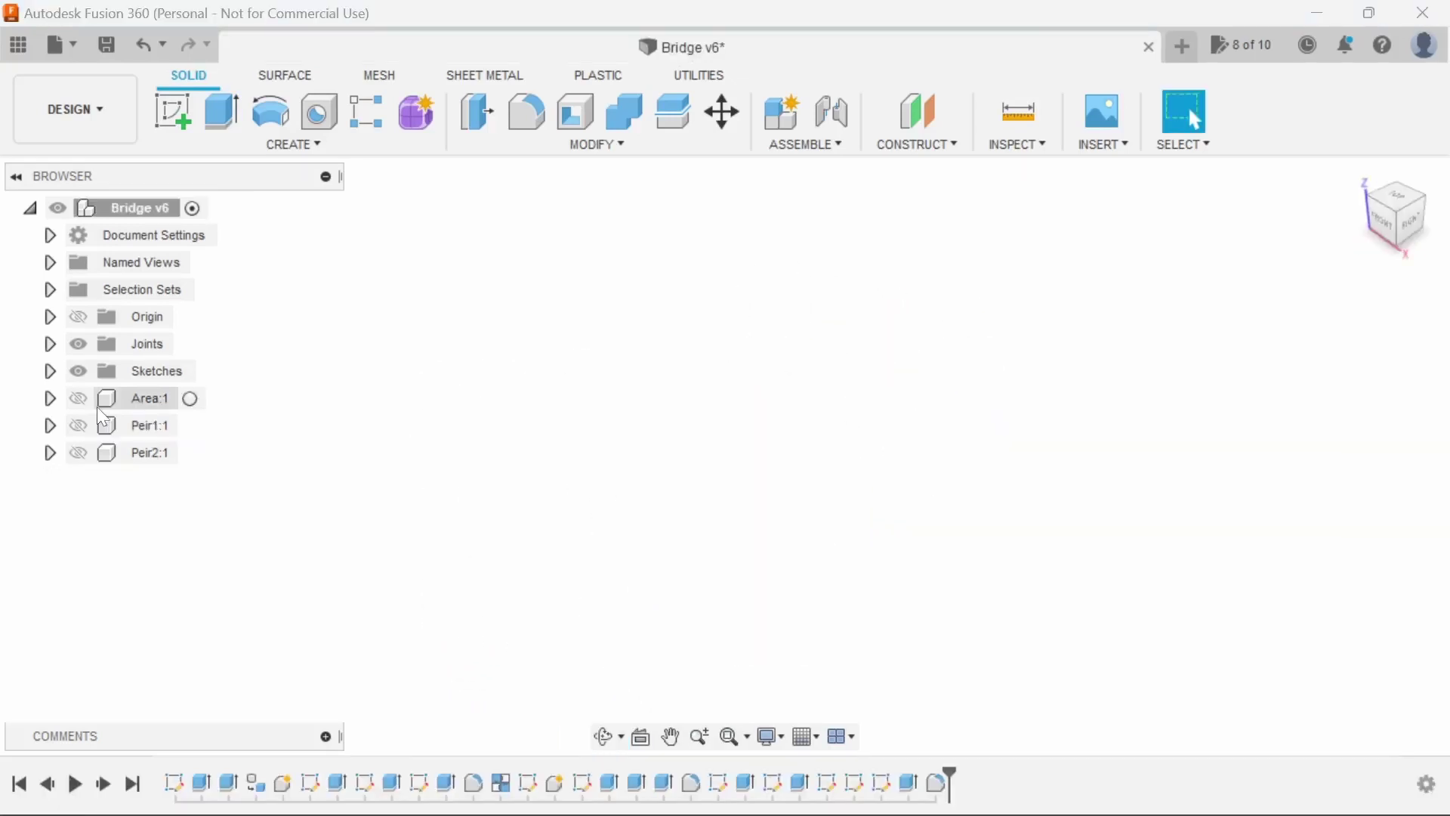
- Turn on visibility for Area:1, Peir1:1 and Peir2:1 in the Browser
left_click(96, 407)
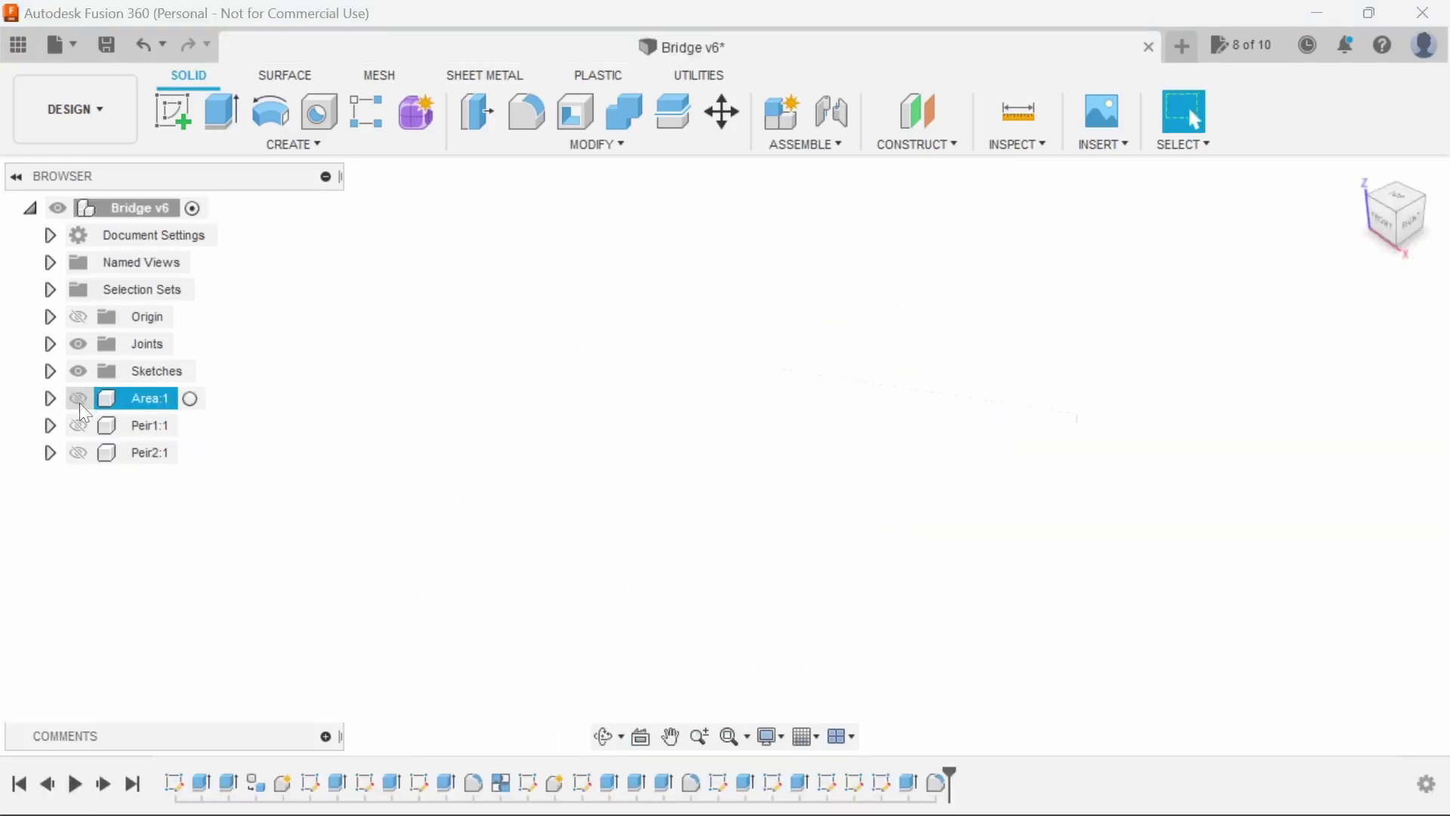
left_click(79, 402)
left_click(81, 429)
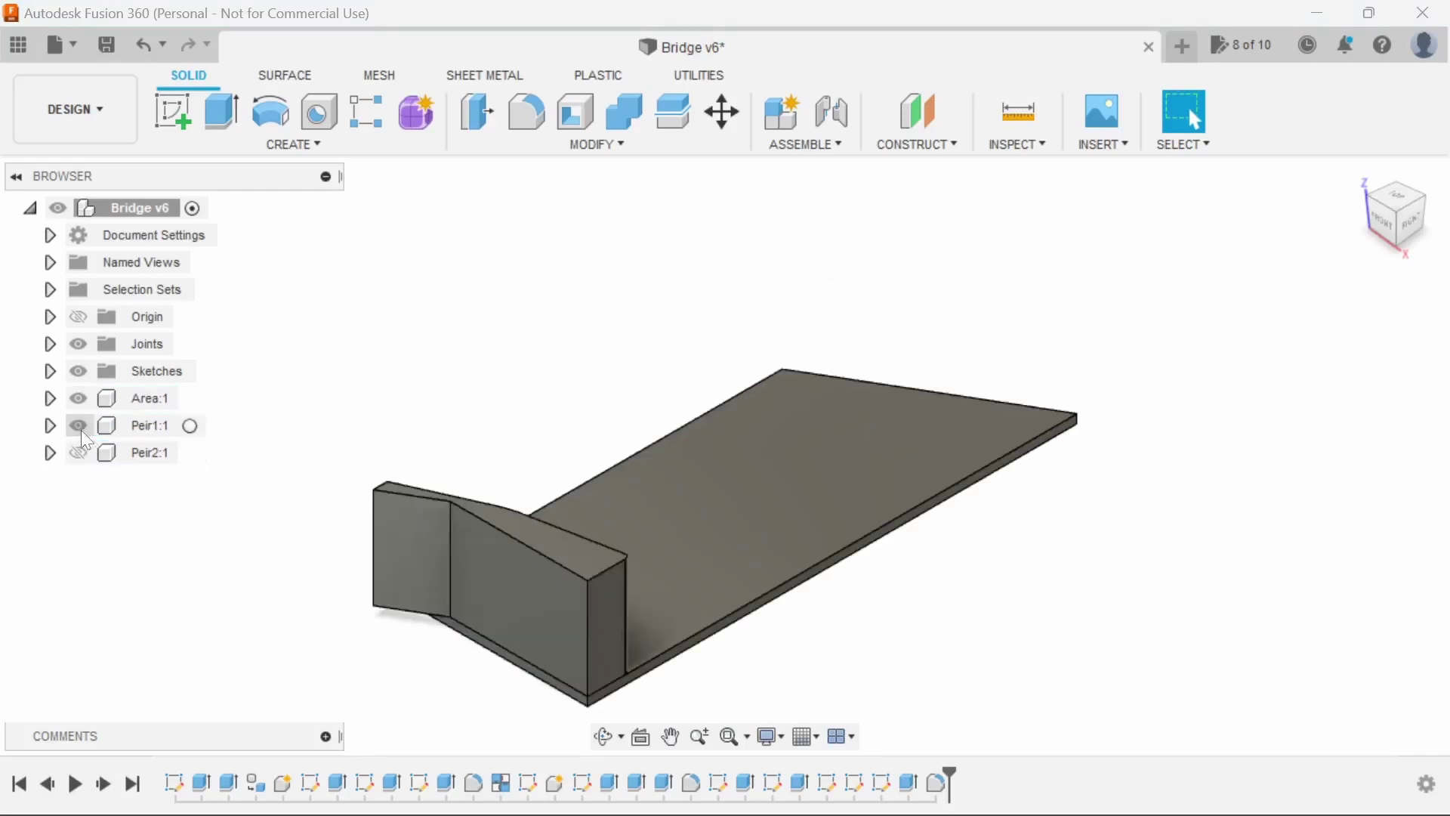
left_click(79, 455)
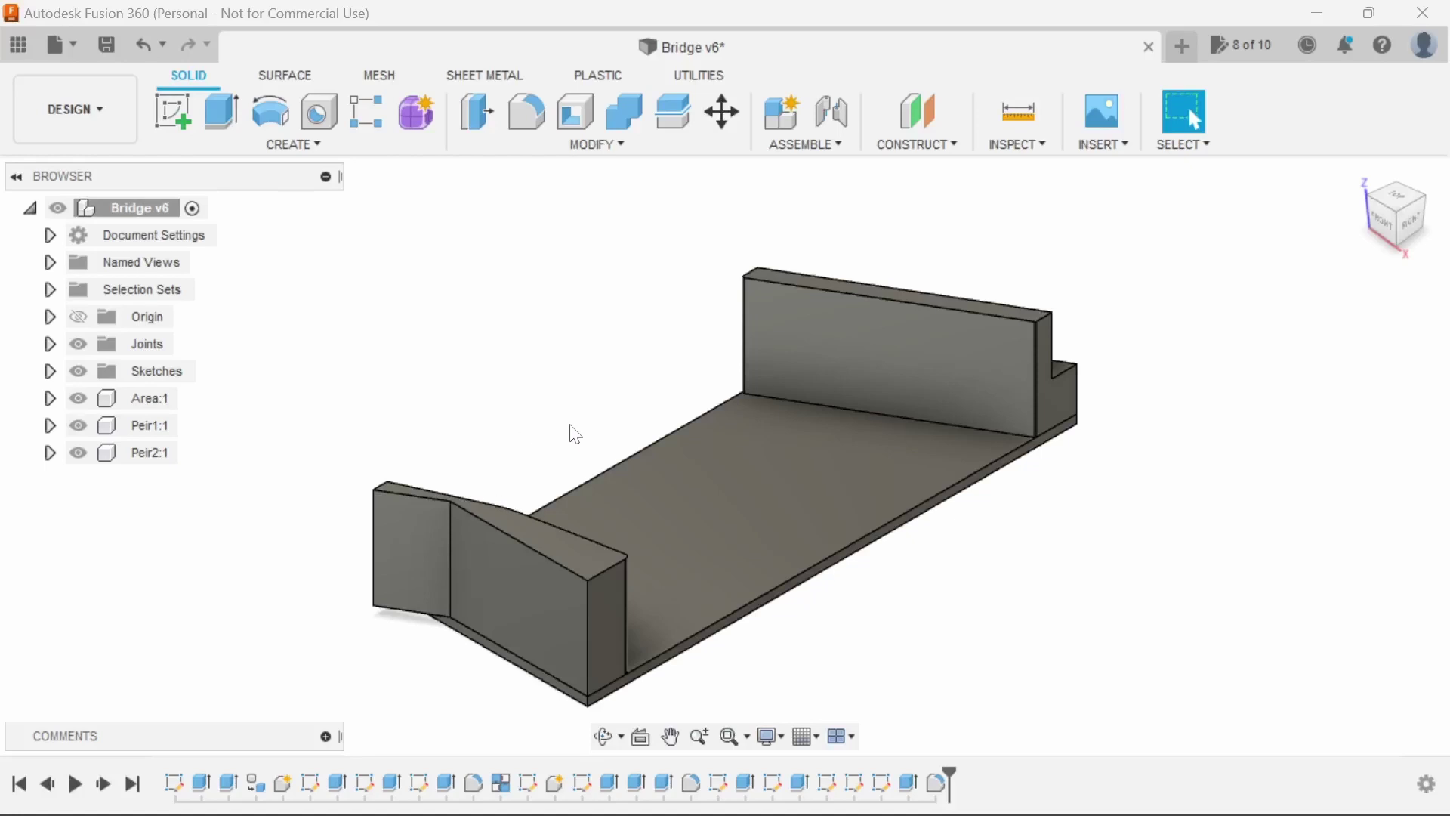
right_click(135, 424)
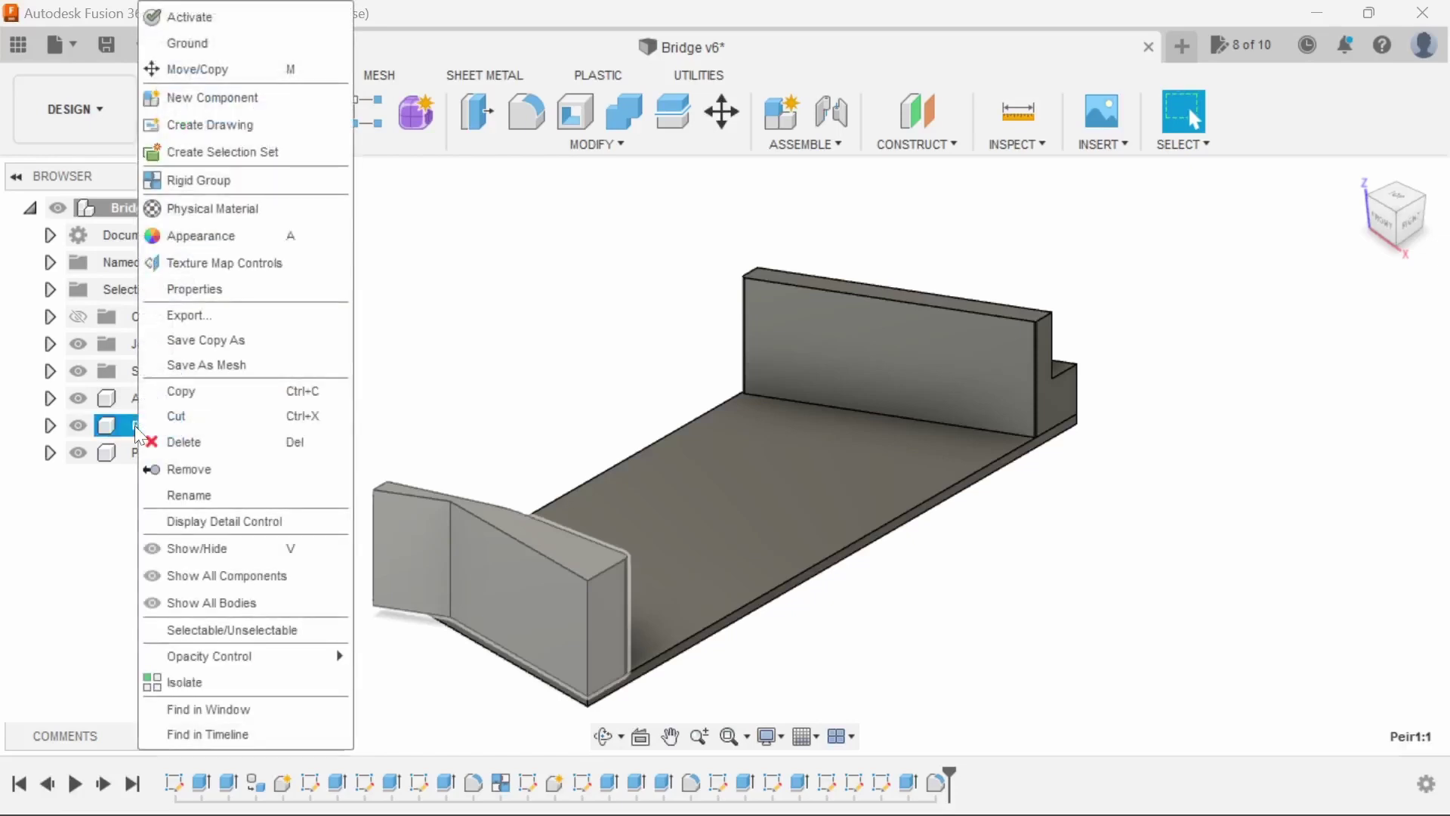
- Export Peir1 as a 3MF mesh, saving Peir1.3mf to the Prints folder
left_click(234, 365)
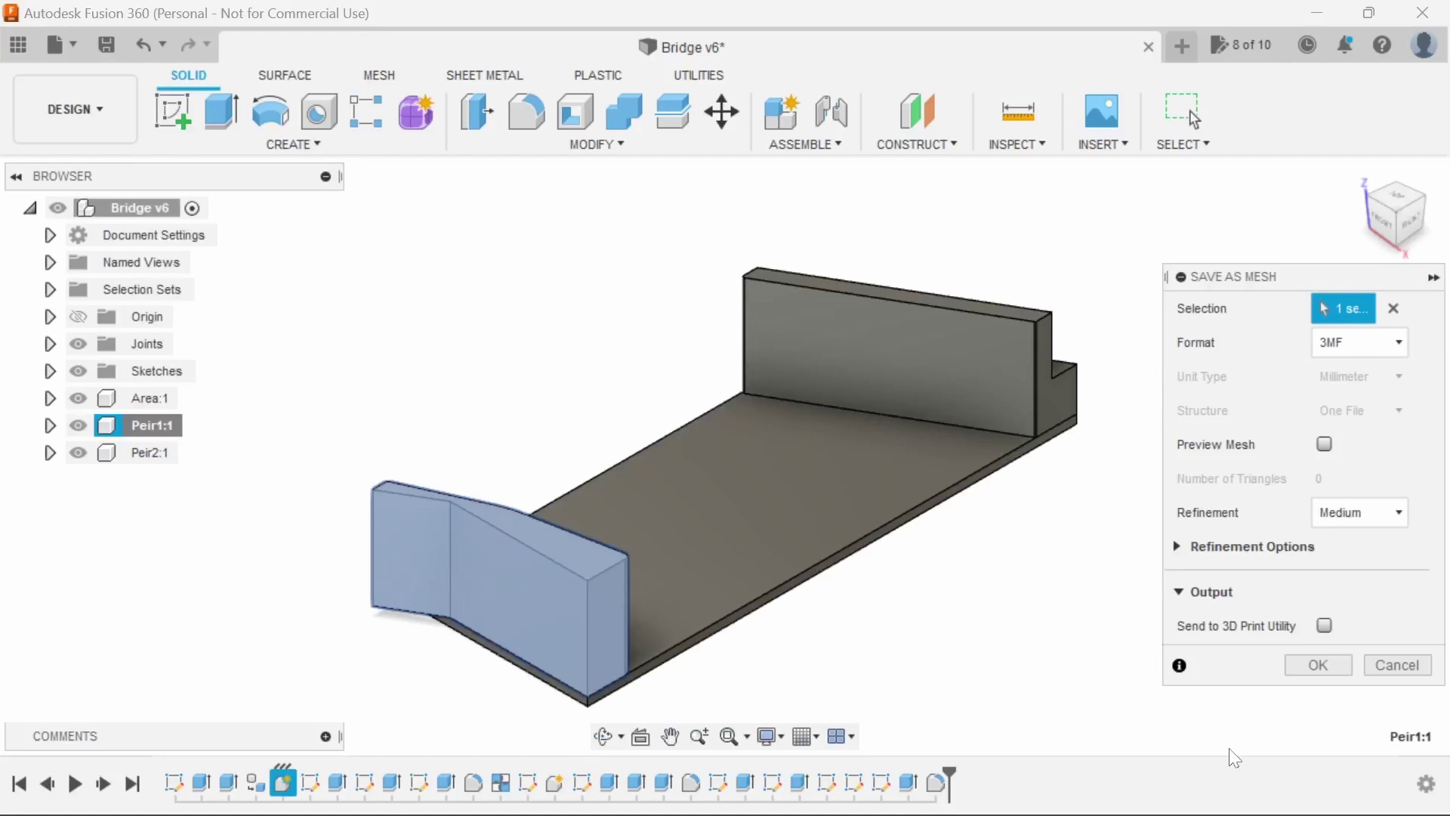
left_click(1318, 665)
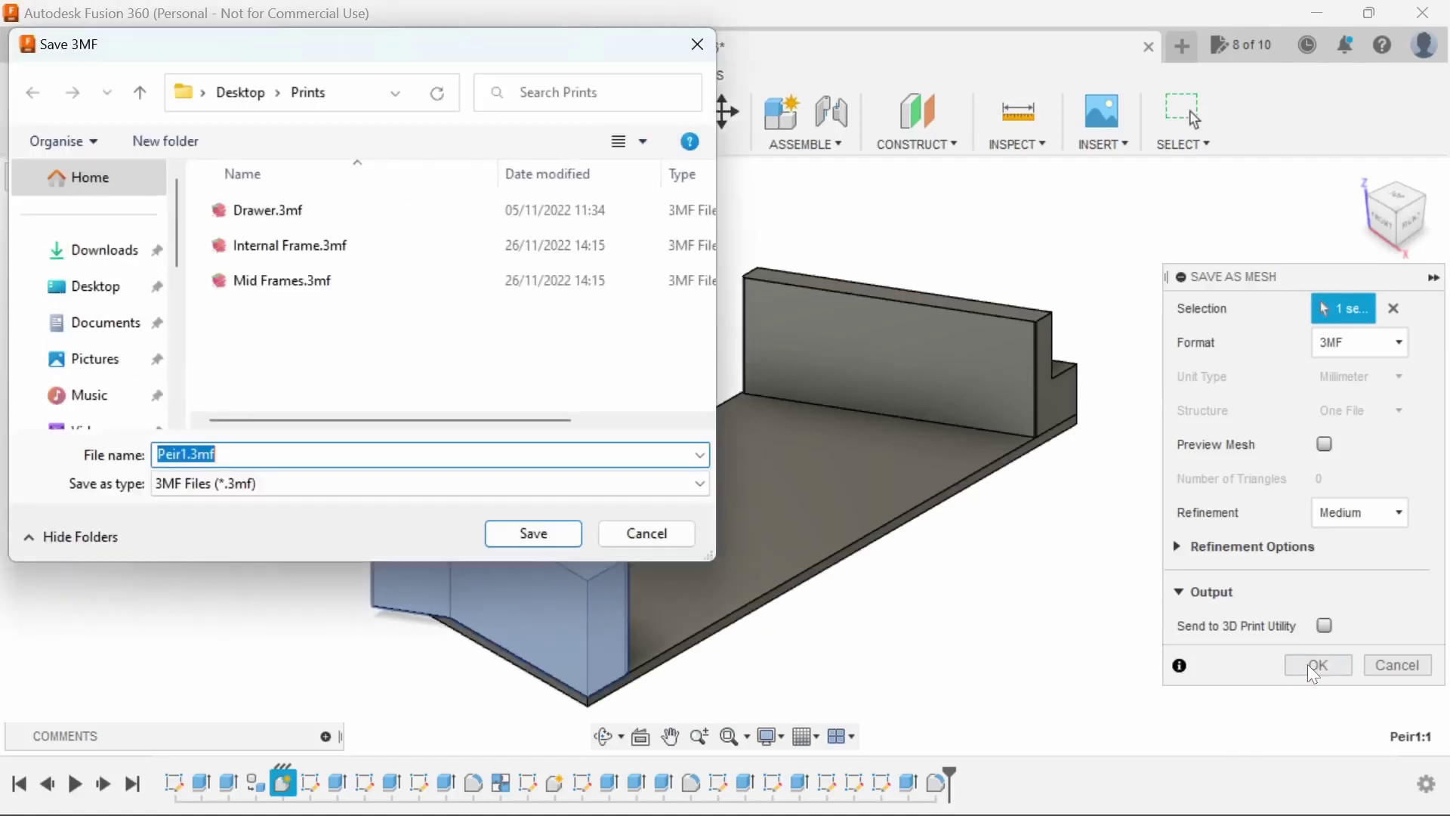
left_click(540, 528)
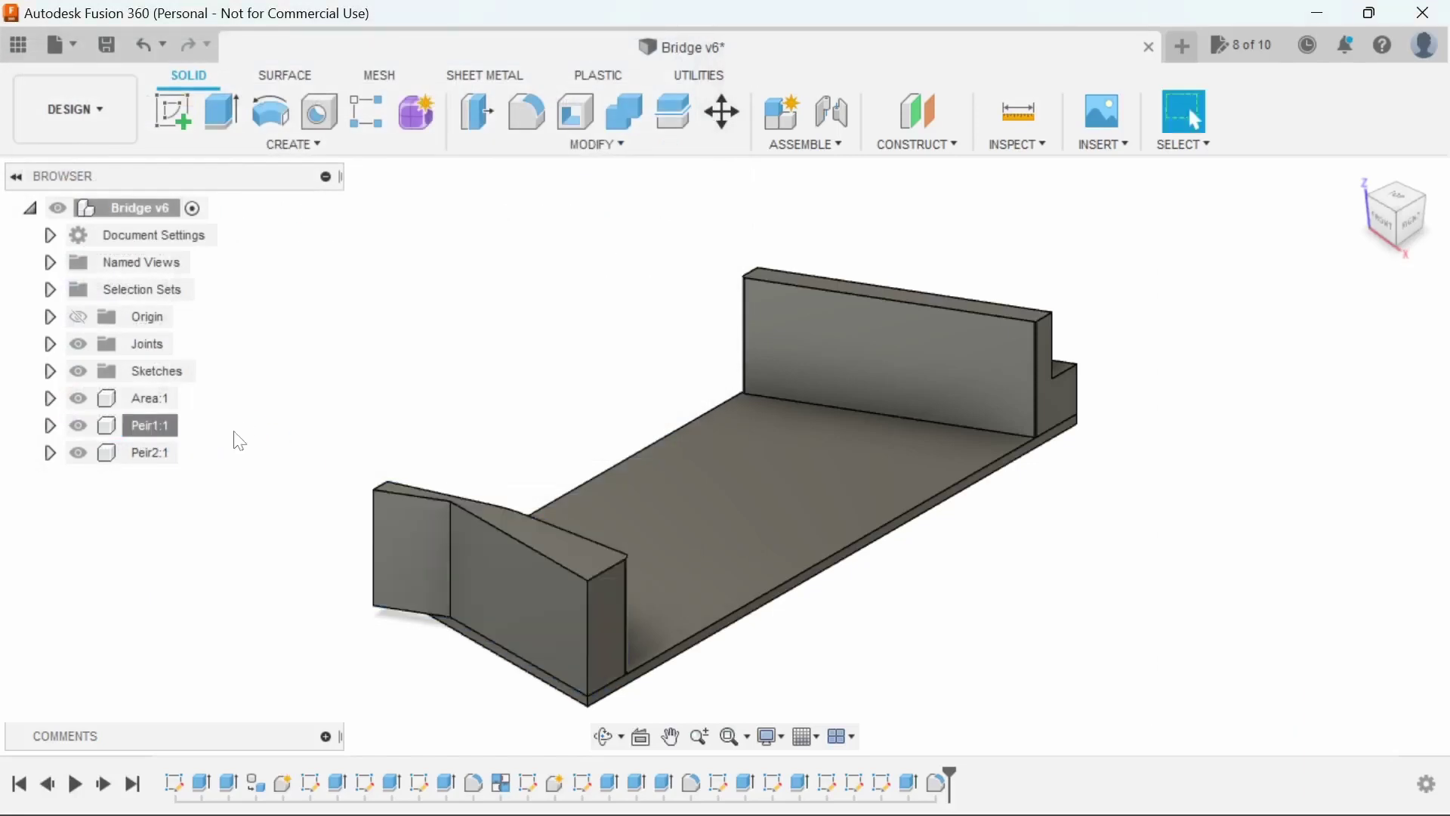
- Export Peir2 as a 3MF mesh, saving Peir2.3mf to the Prints folder
left_click(148, 456)
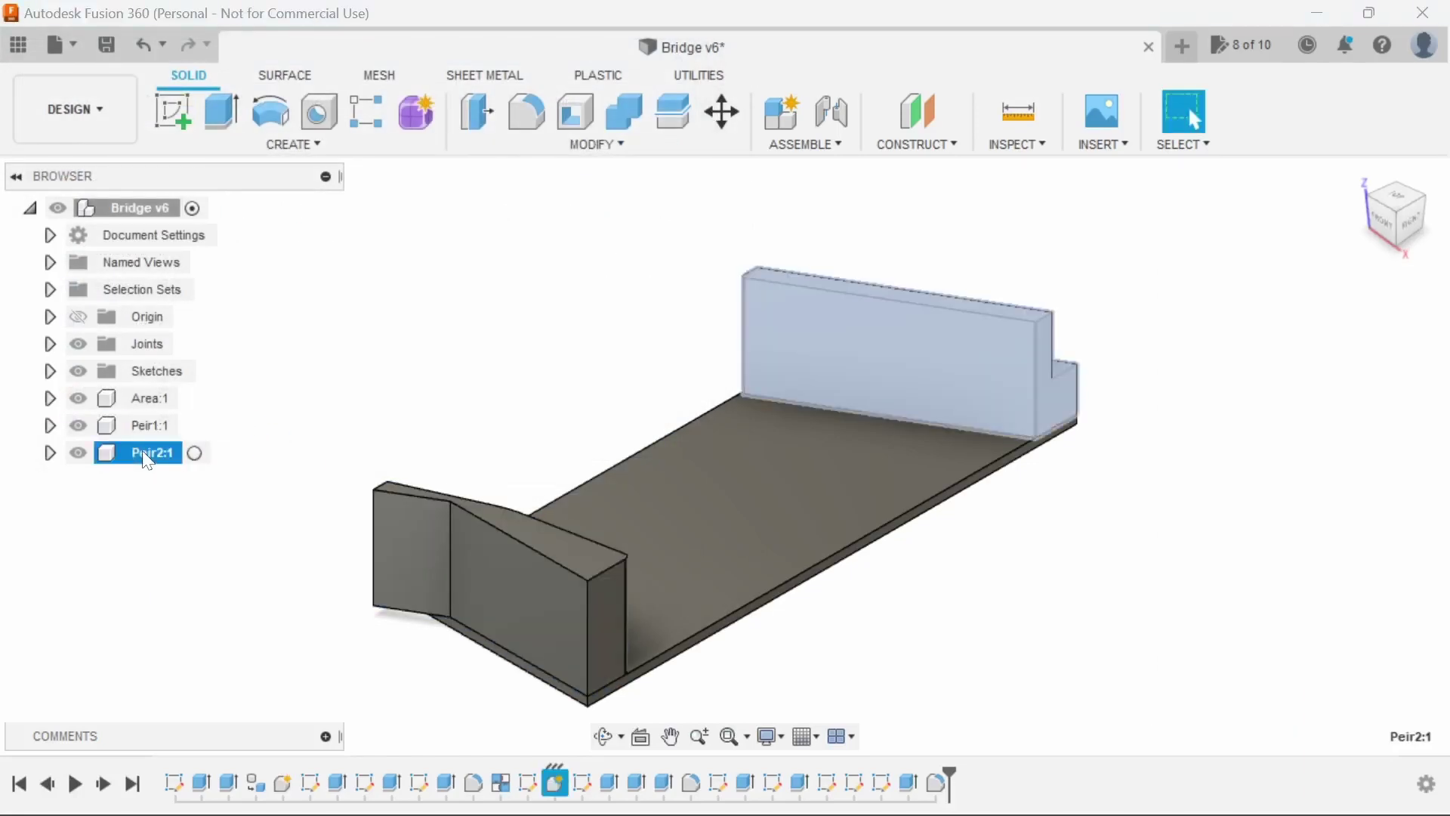
right_click(145, 458)
left_click(219, 364)
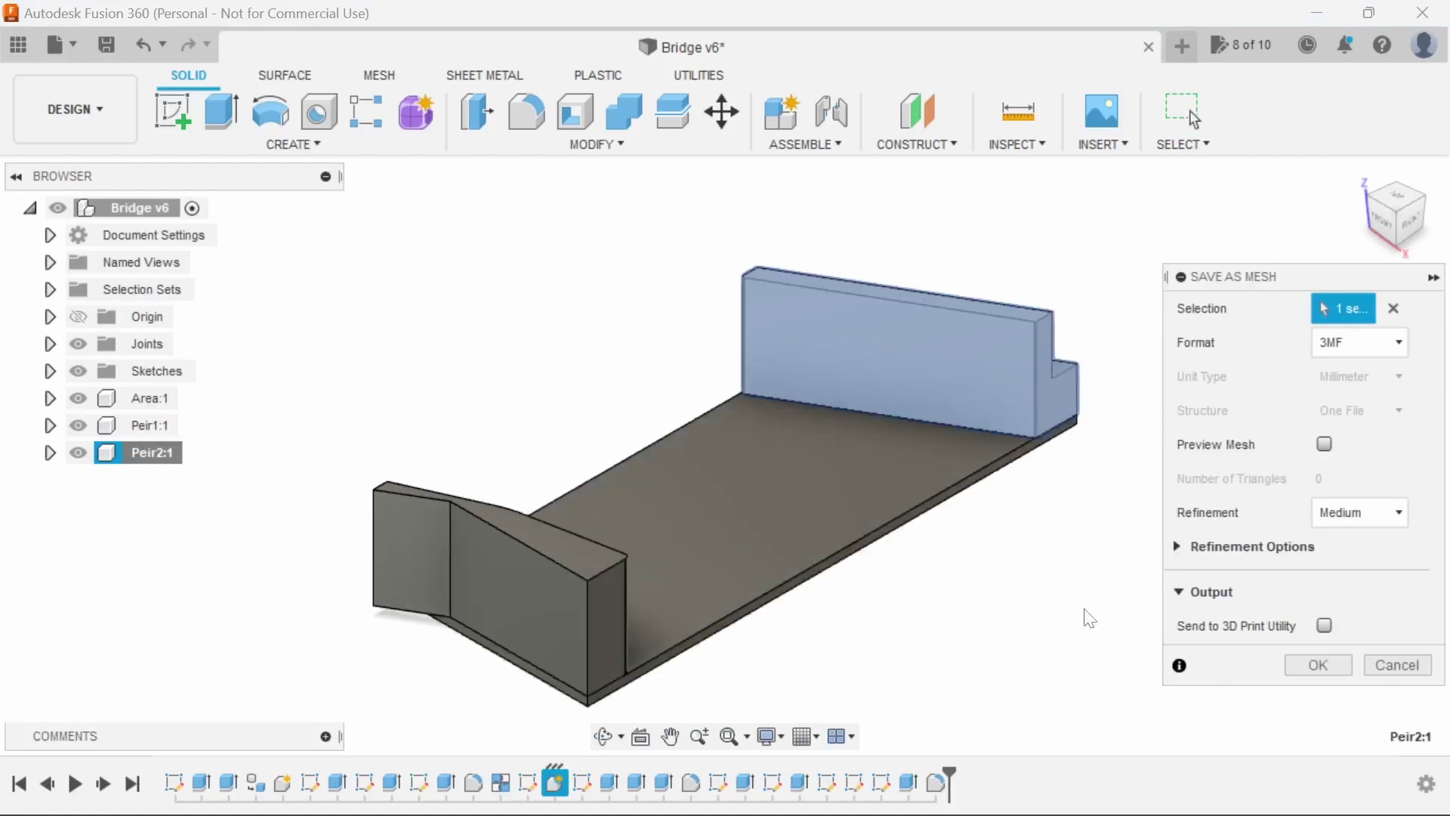
left_click(1318, 664)
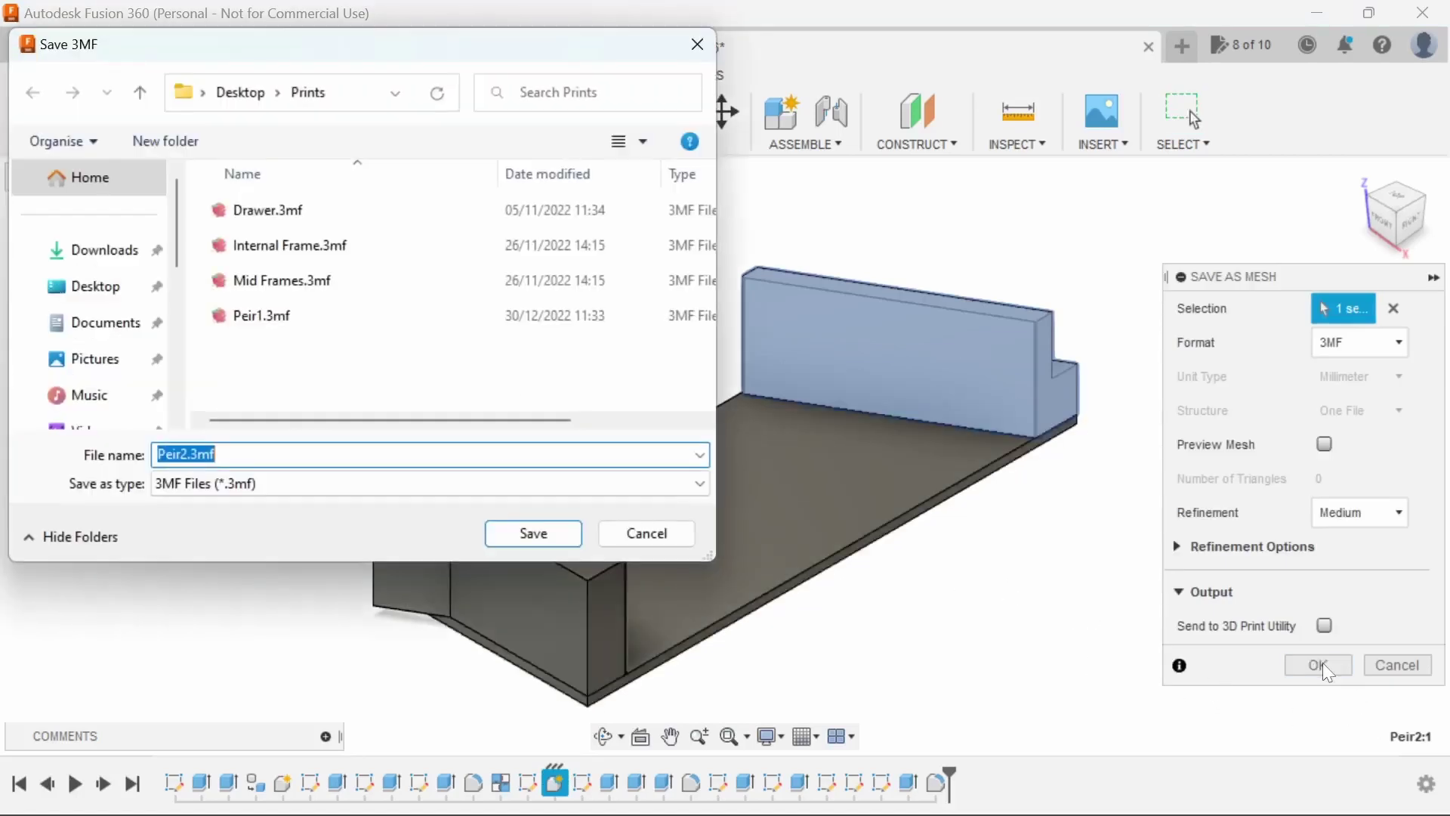
left_click(533, 534)
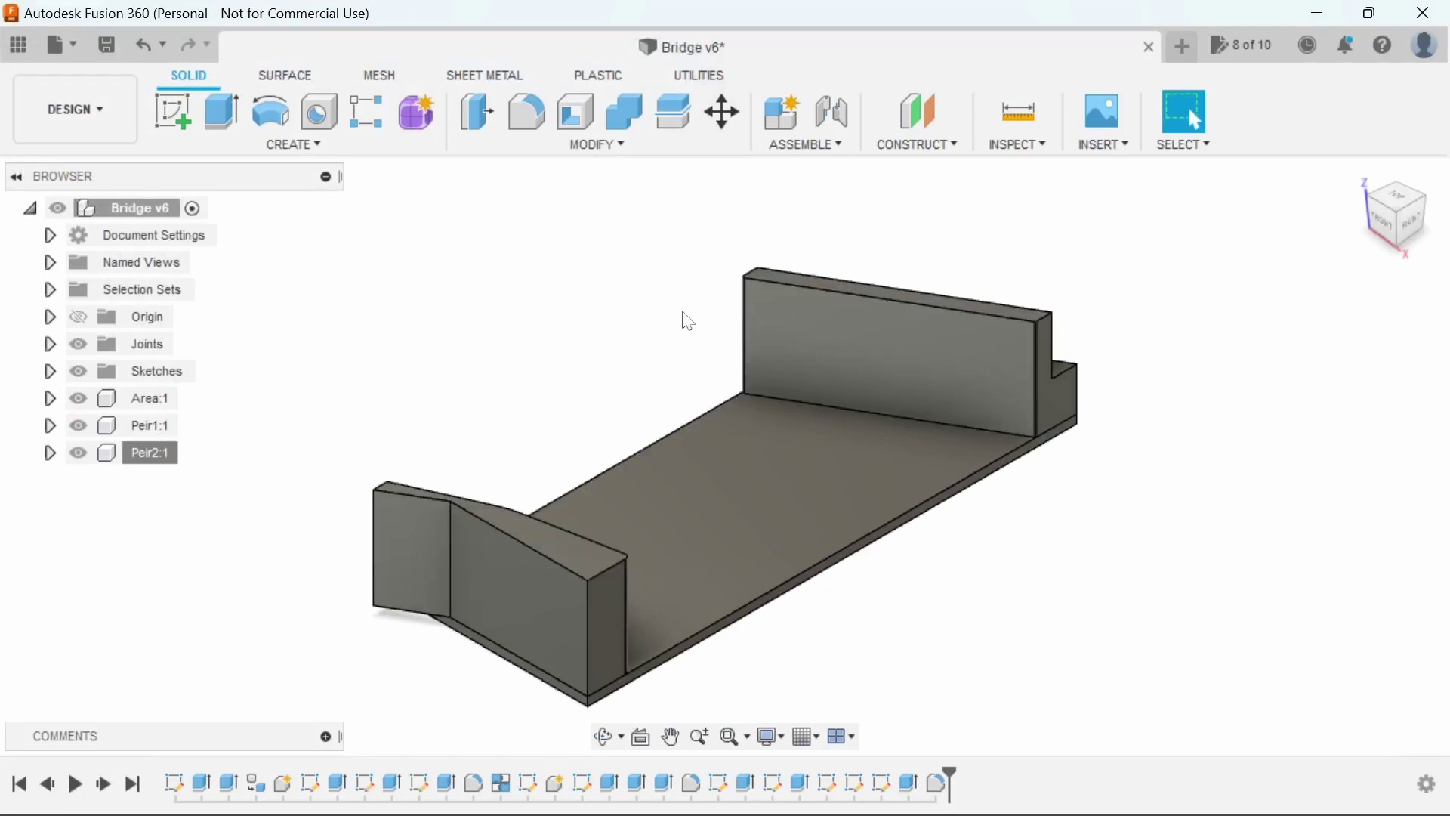
- Load Peir1.3mf and Peir2.3mf into Ultimaker Cura
left_click(1331, 16)
left_click(84, 145)
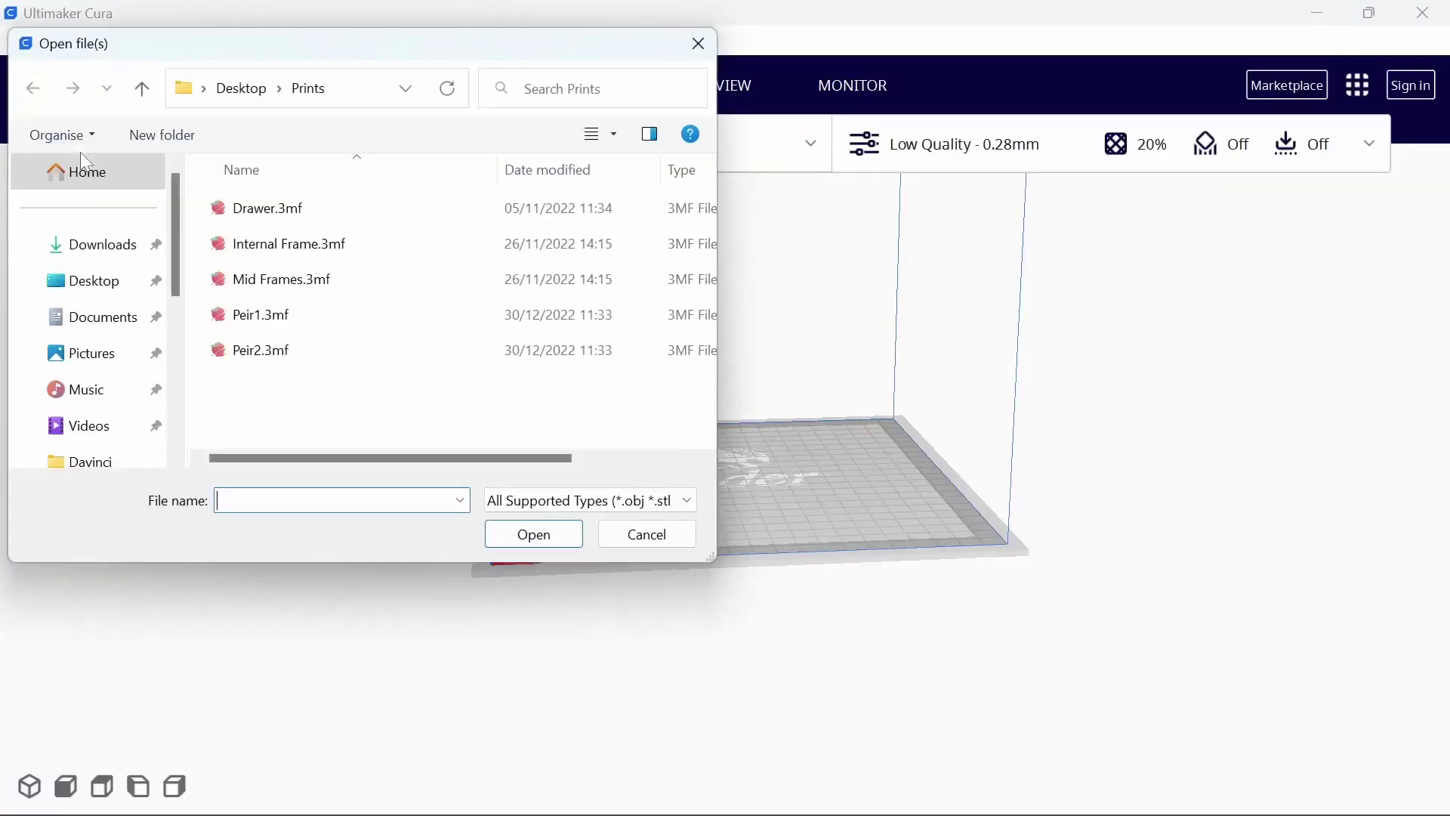
left_click(247, 323)
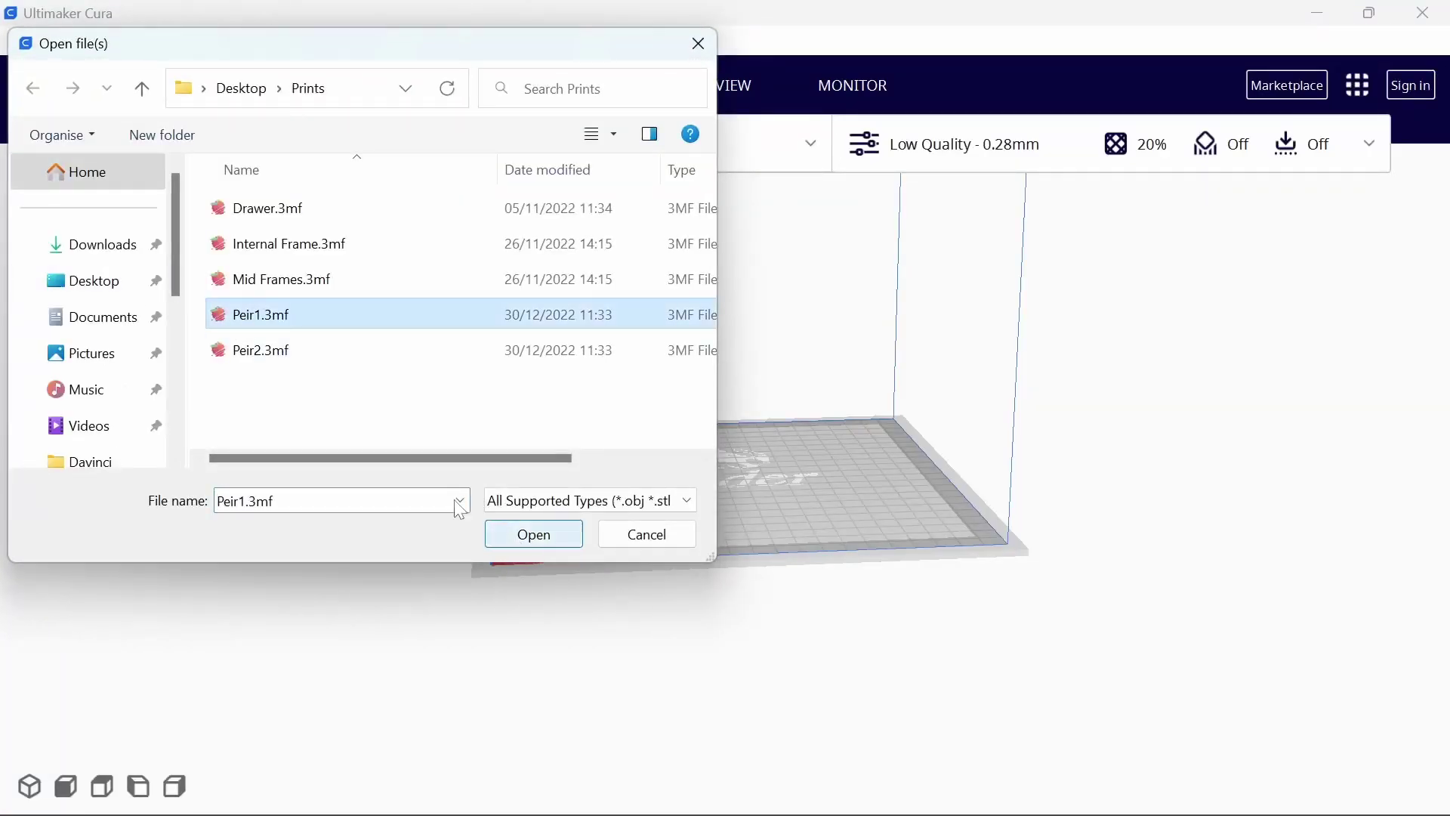
left_click(285, 367, "ctrl")
left_click(534, 534)
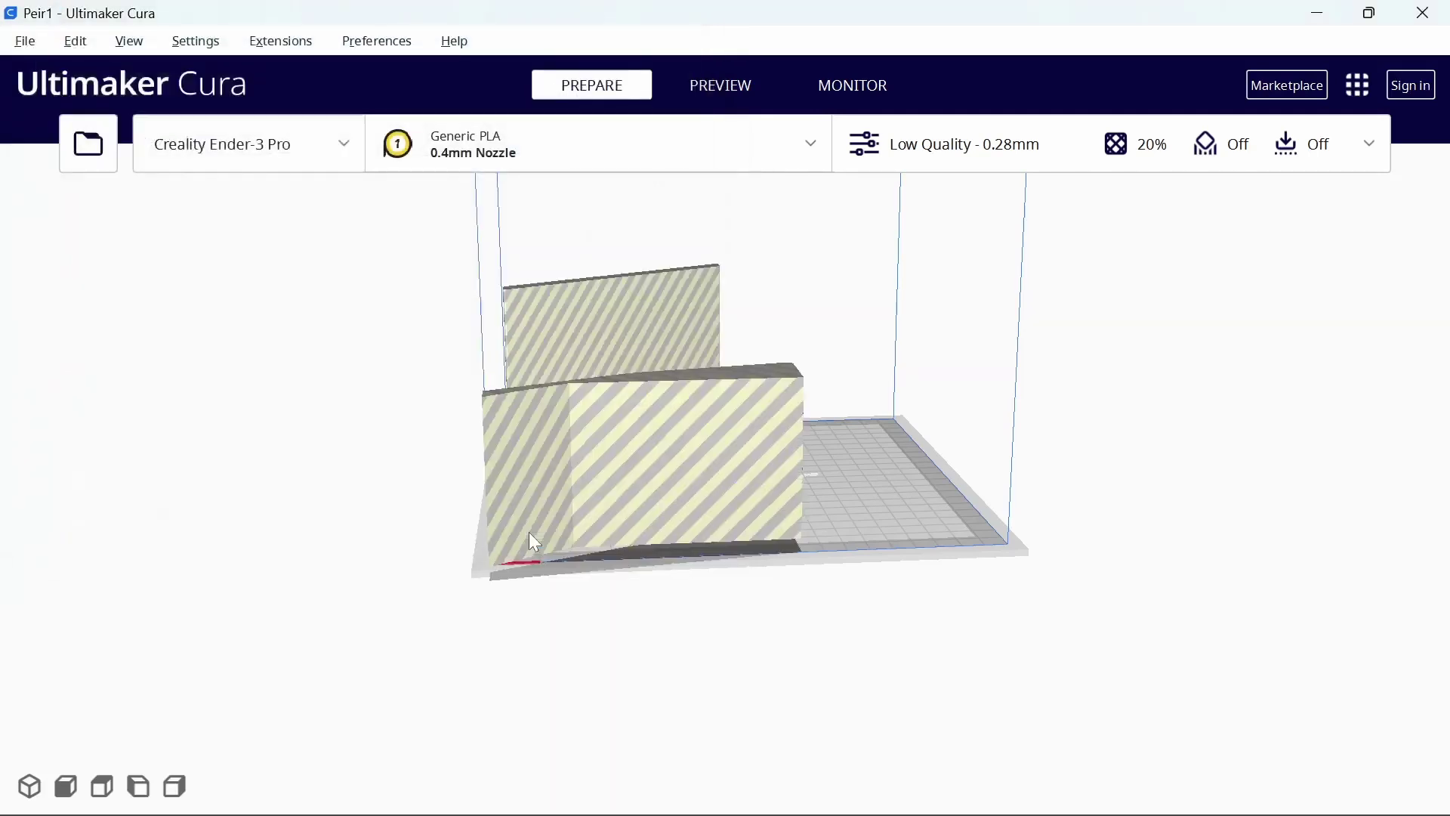
- Move both piers side by side, lying flat within the Ender-3 Pro build plate
left_click(670, 510)
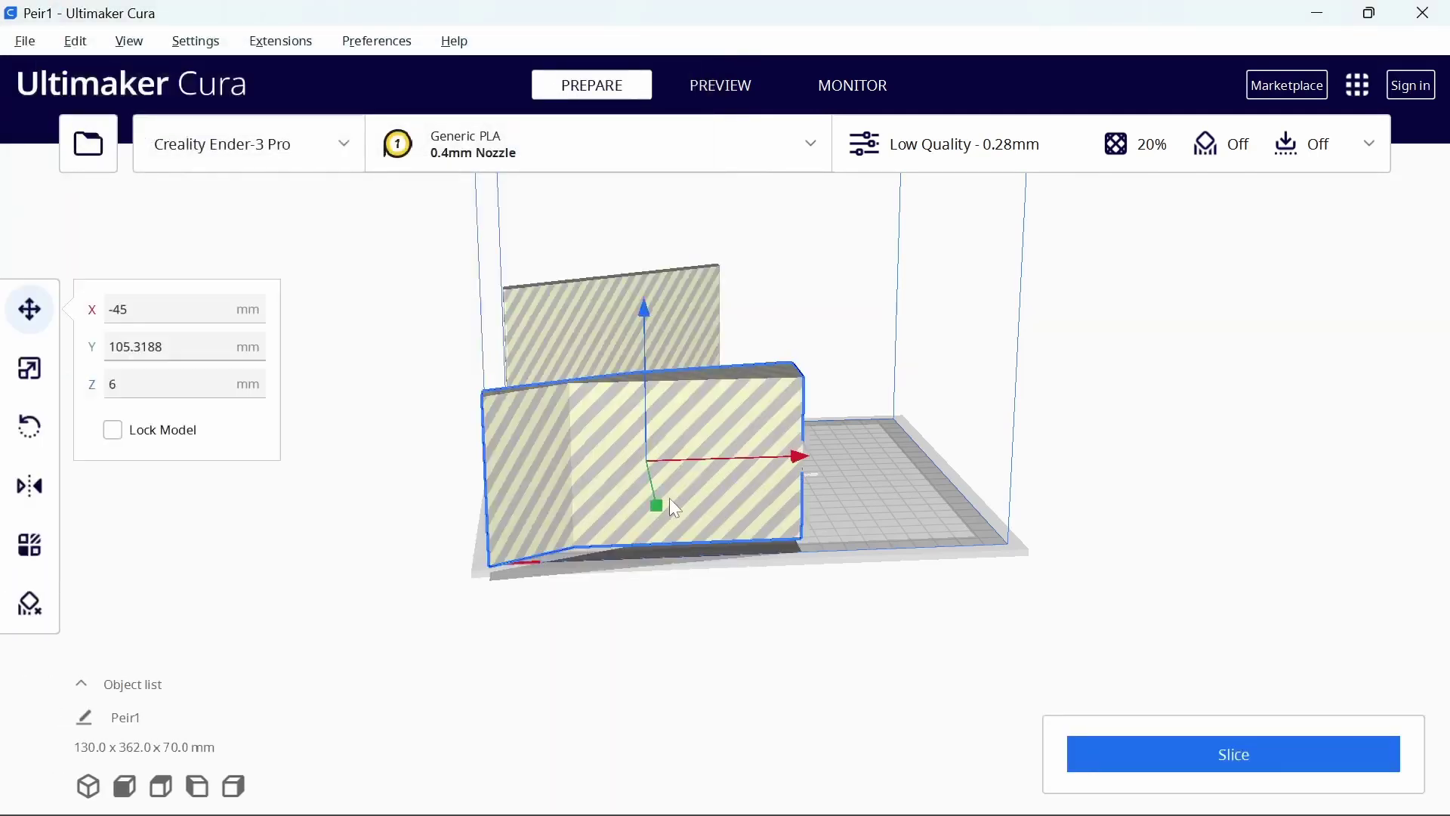
left_click_drag(659, 507, 648, 443)
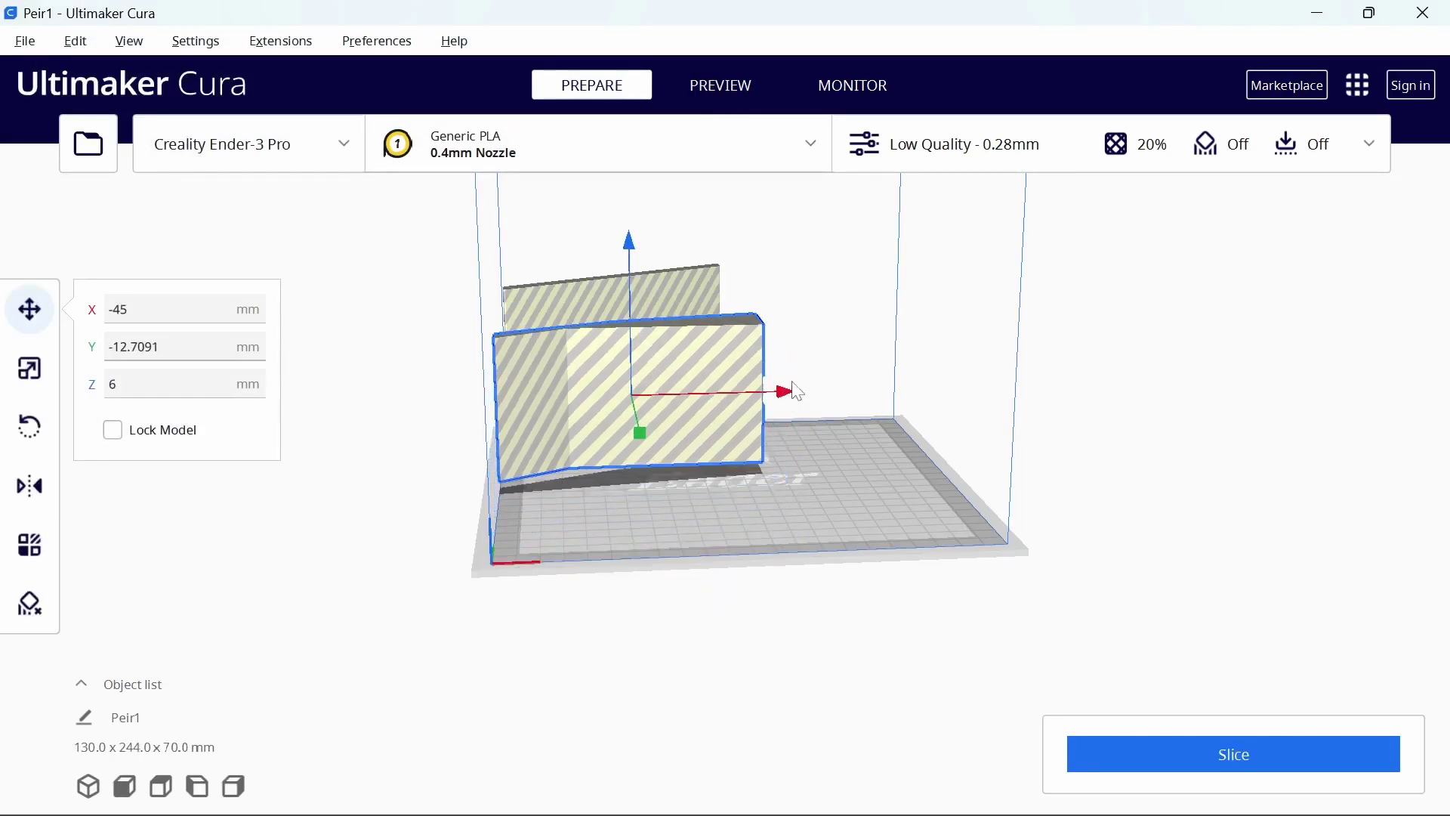
left_click_drag(787, 389, 868, 392)
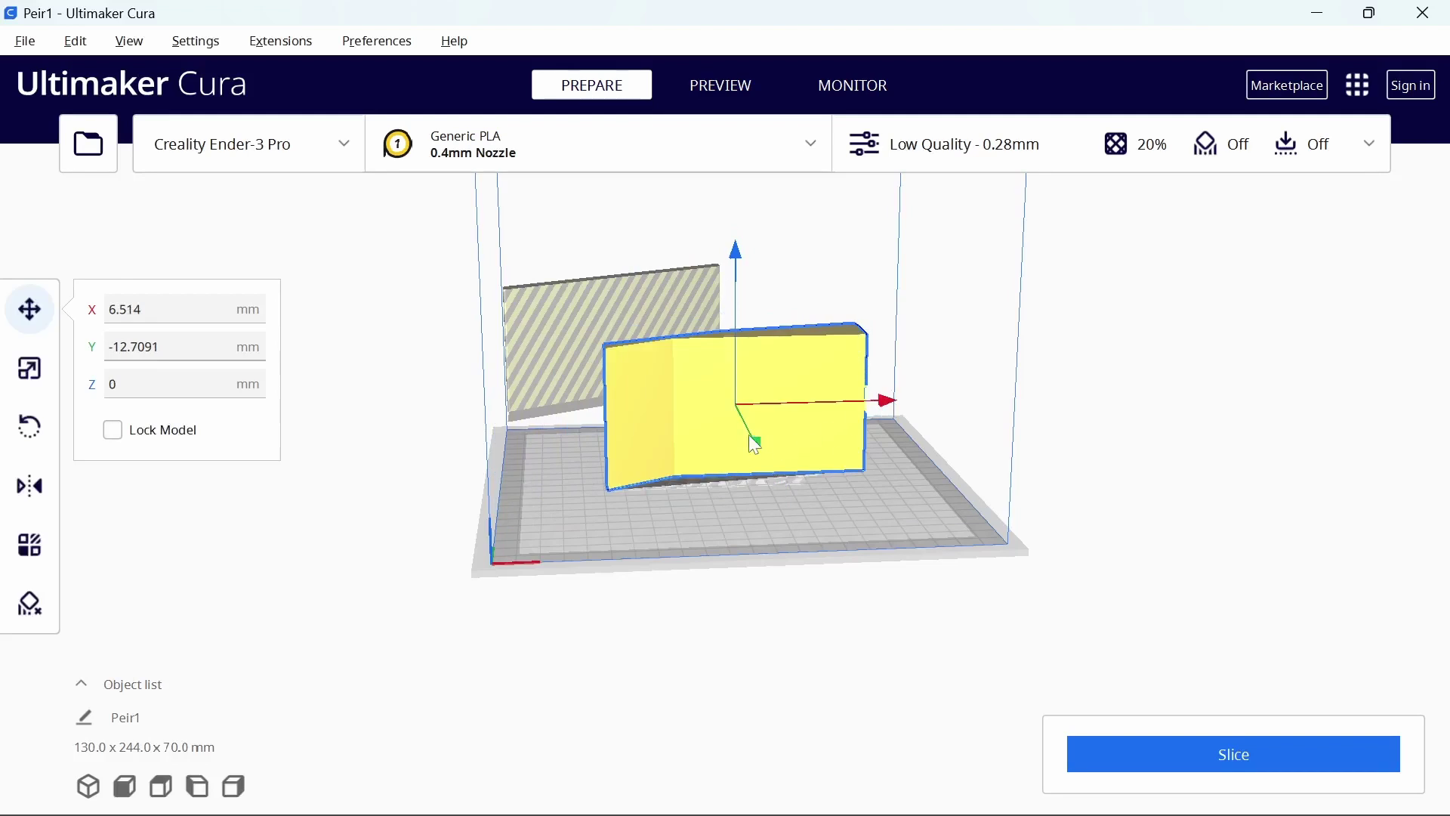
mouse_move(750, 442)
left_mouse_down()
mouse_move(776, 489)
mouse_move(764, 465)
left_mouse_up()
left_click(577, 324)
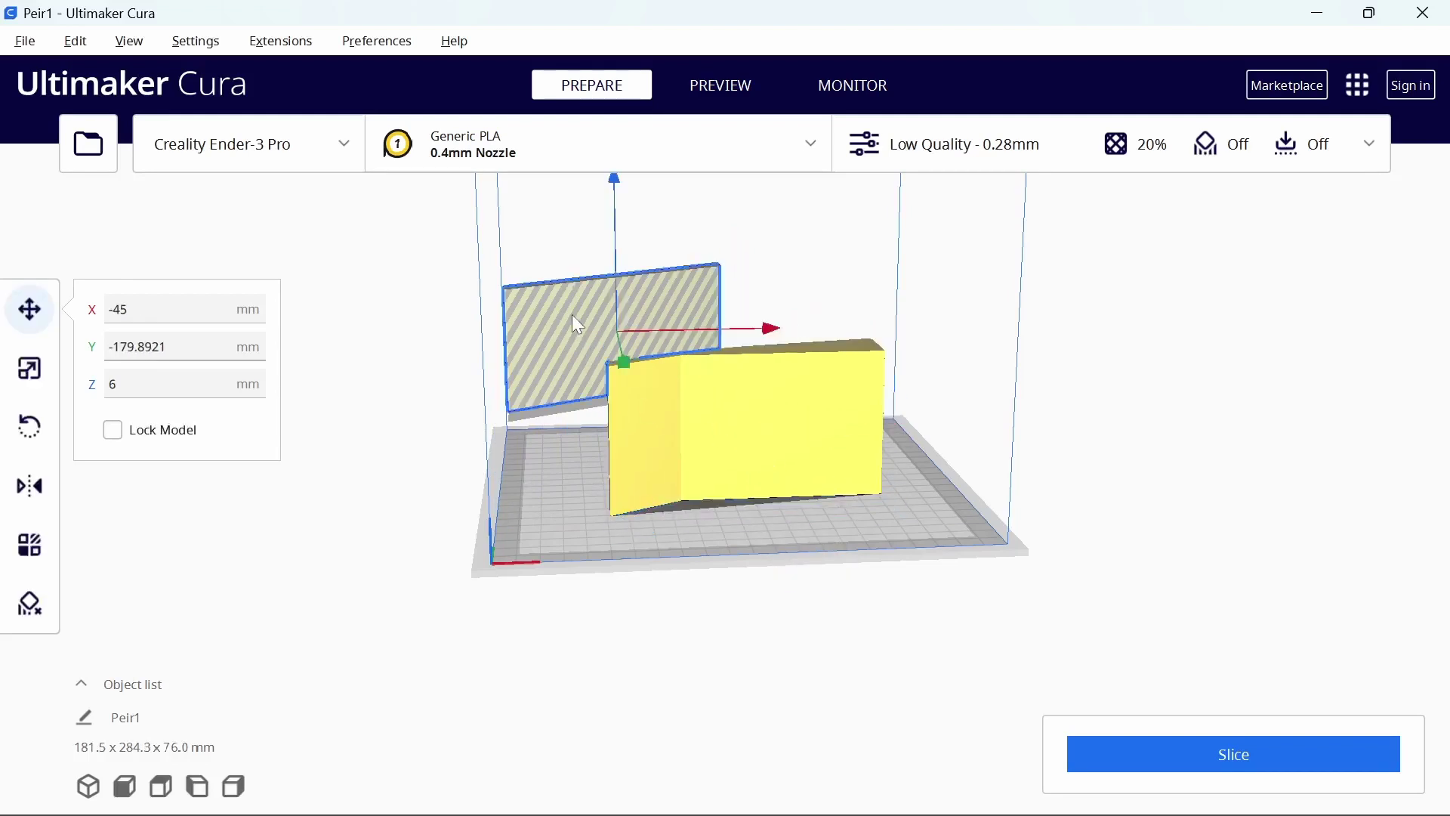
left_click_drag(625, 364, 643, 441)
left_click_drag(789, 401, 858, 408)
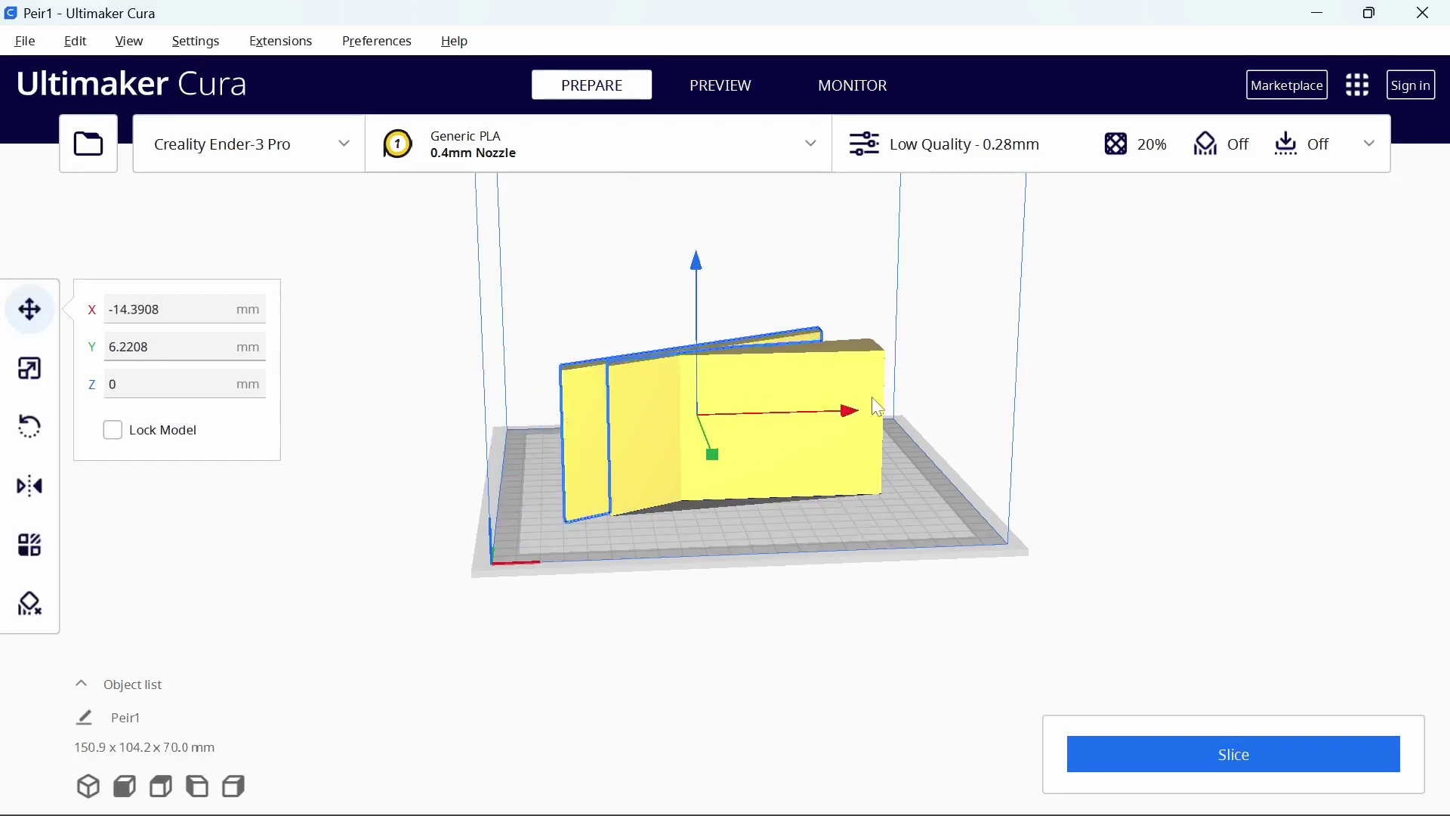
right_click_drag(876, 407, 829, 524)
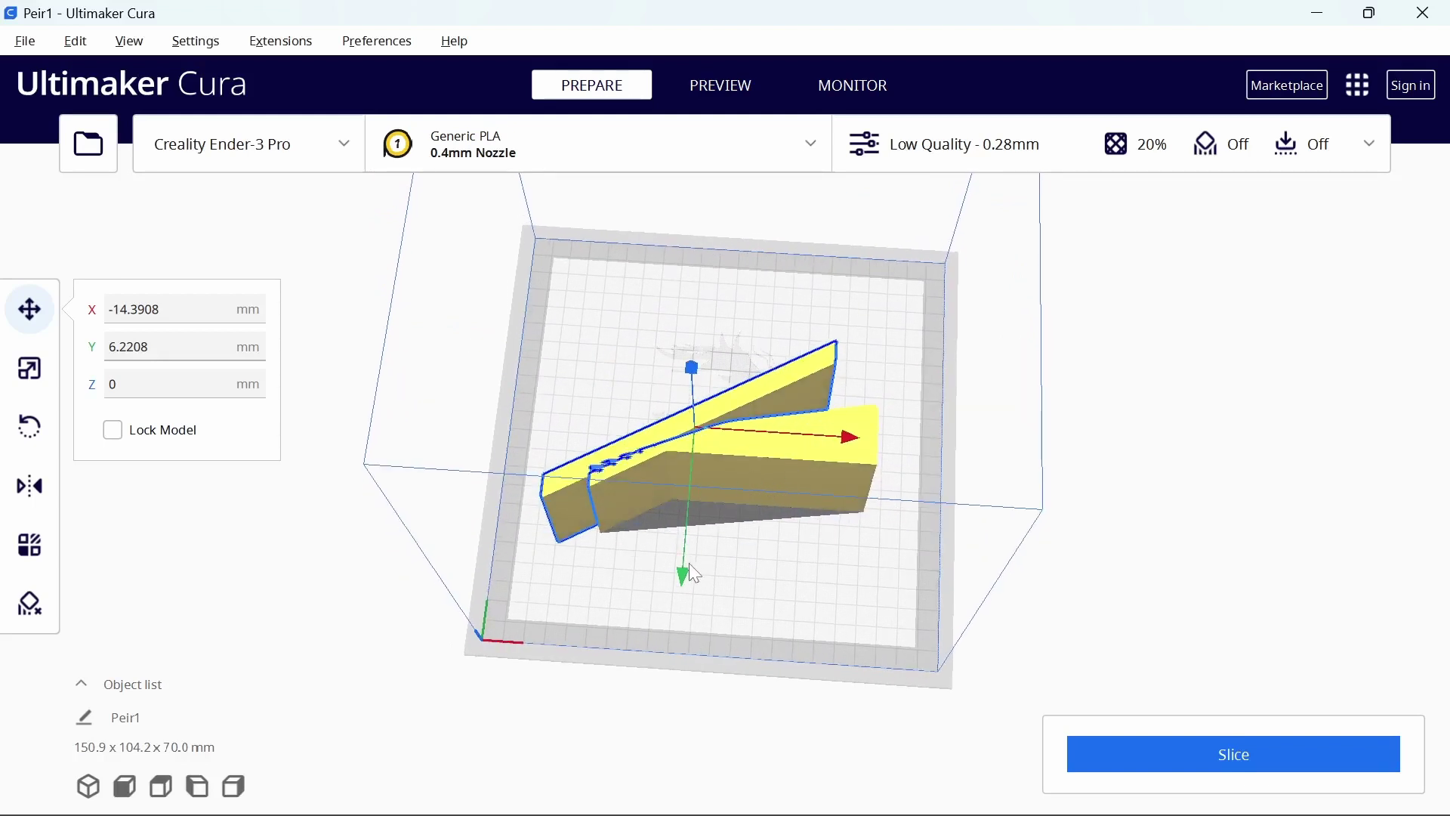
left_click_drag(684, 573, 691, 545)
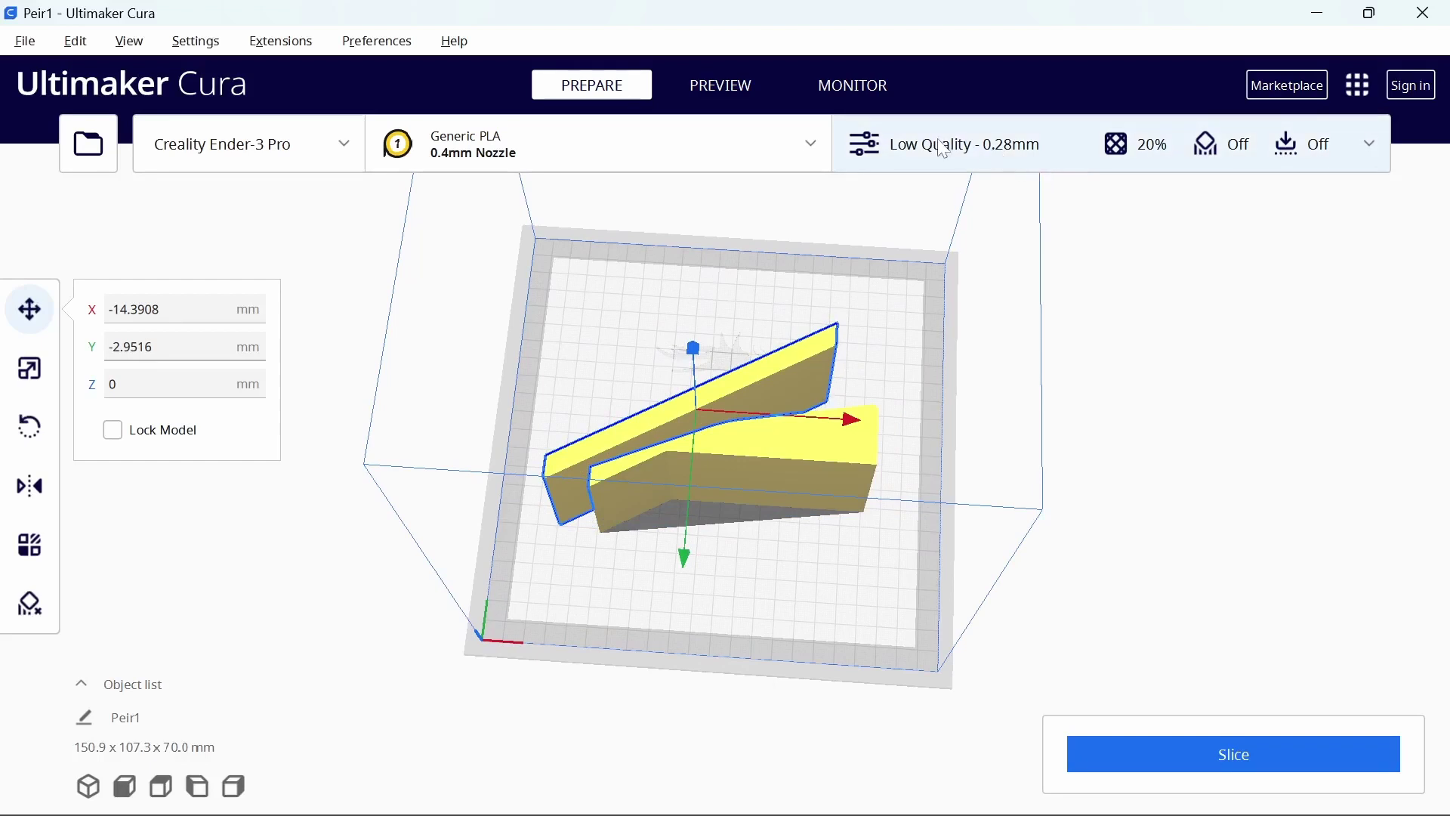
- Review the Low Quality 0.28mm print settings and slice: 5 h 31 min, 65 g filament
left_click(989, 148)
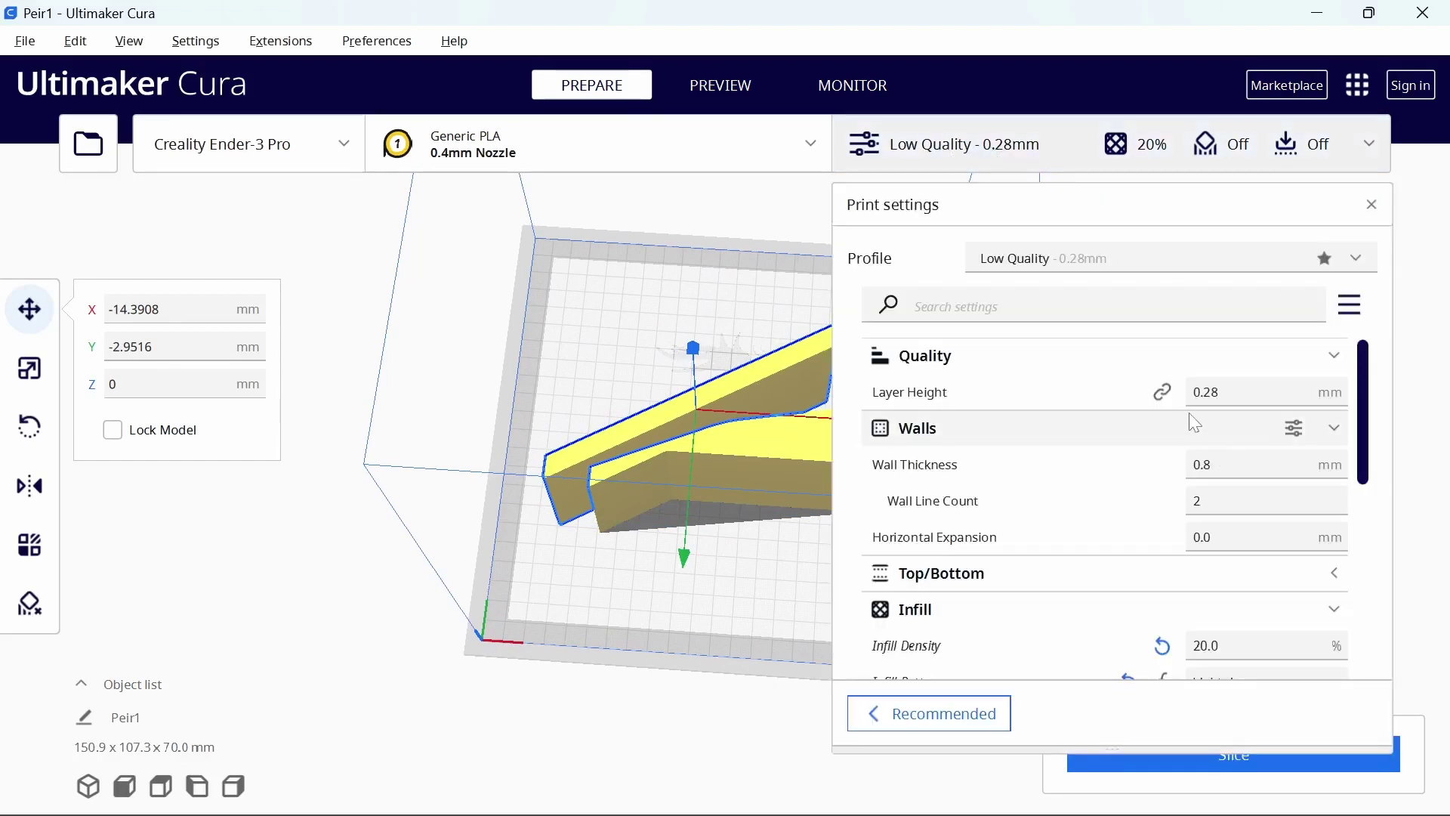
scroll(1196, 393, "down", 4)
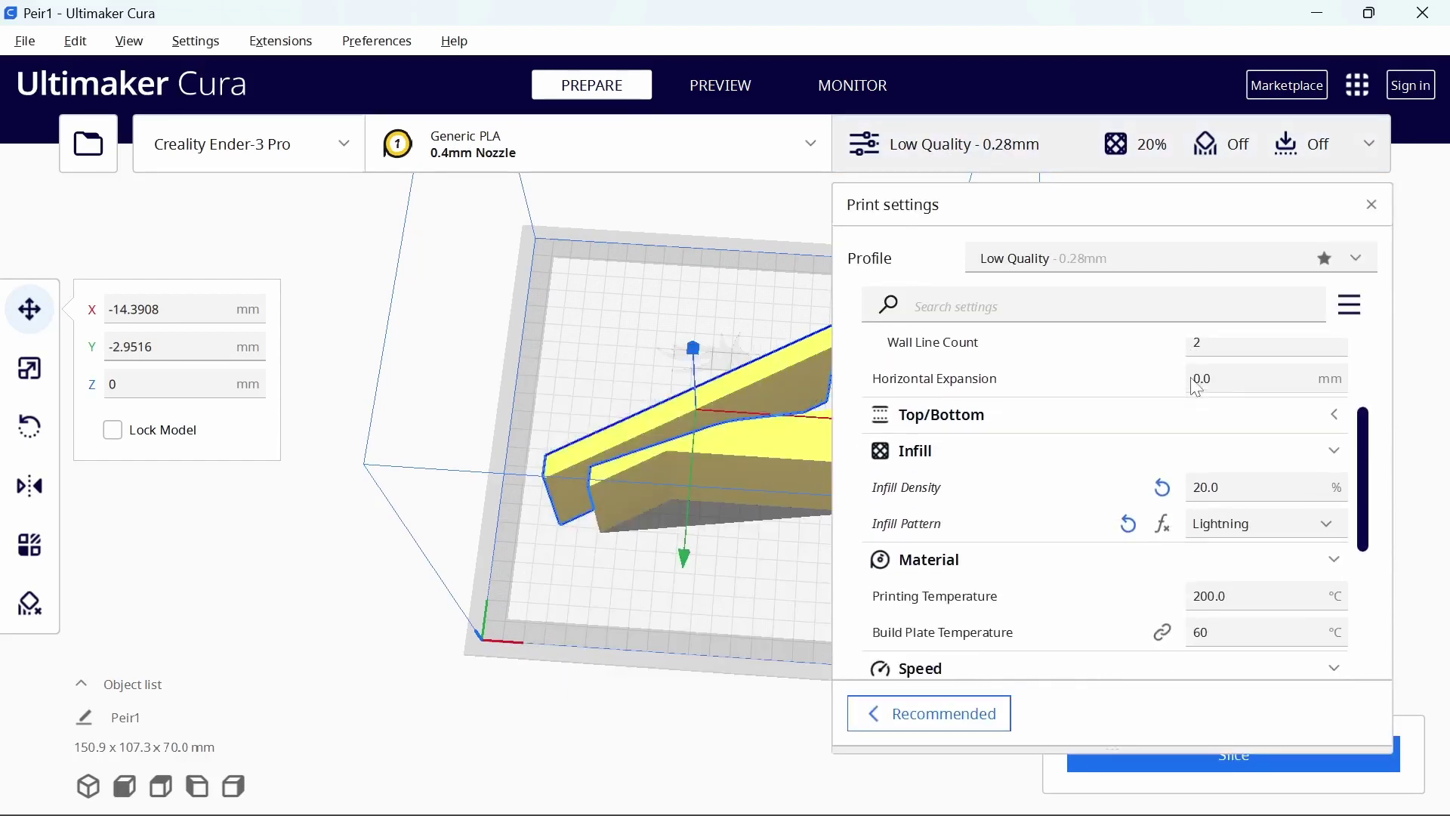
scroll(1197, 381, "down", 5)
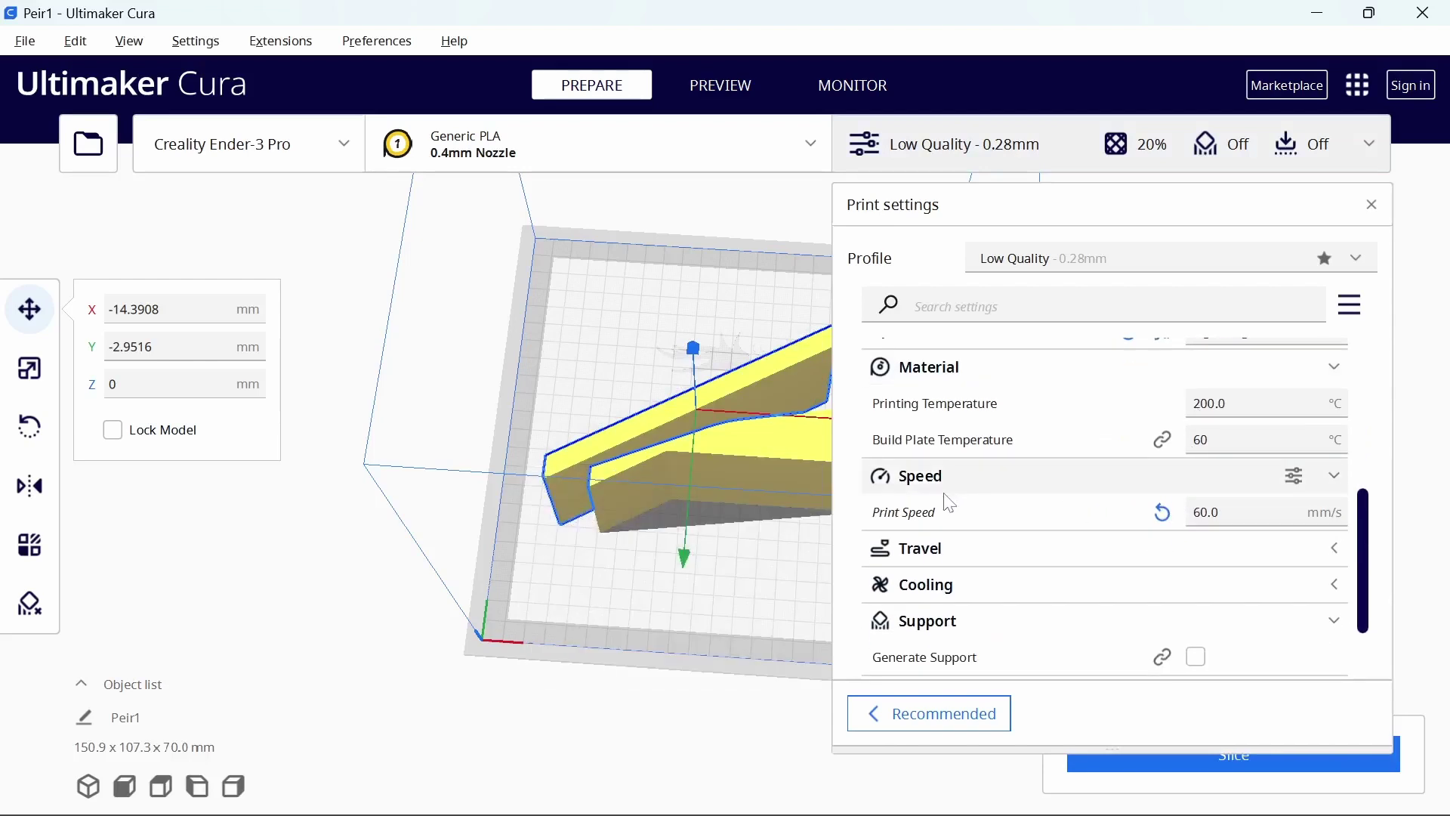
mouse_move(949, 503)
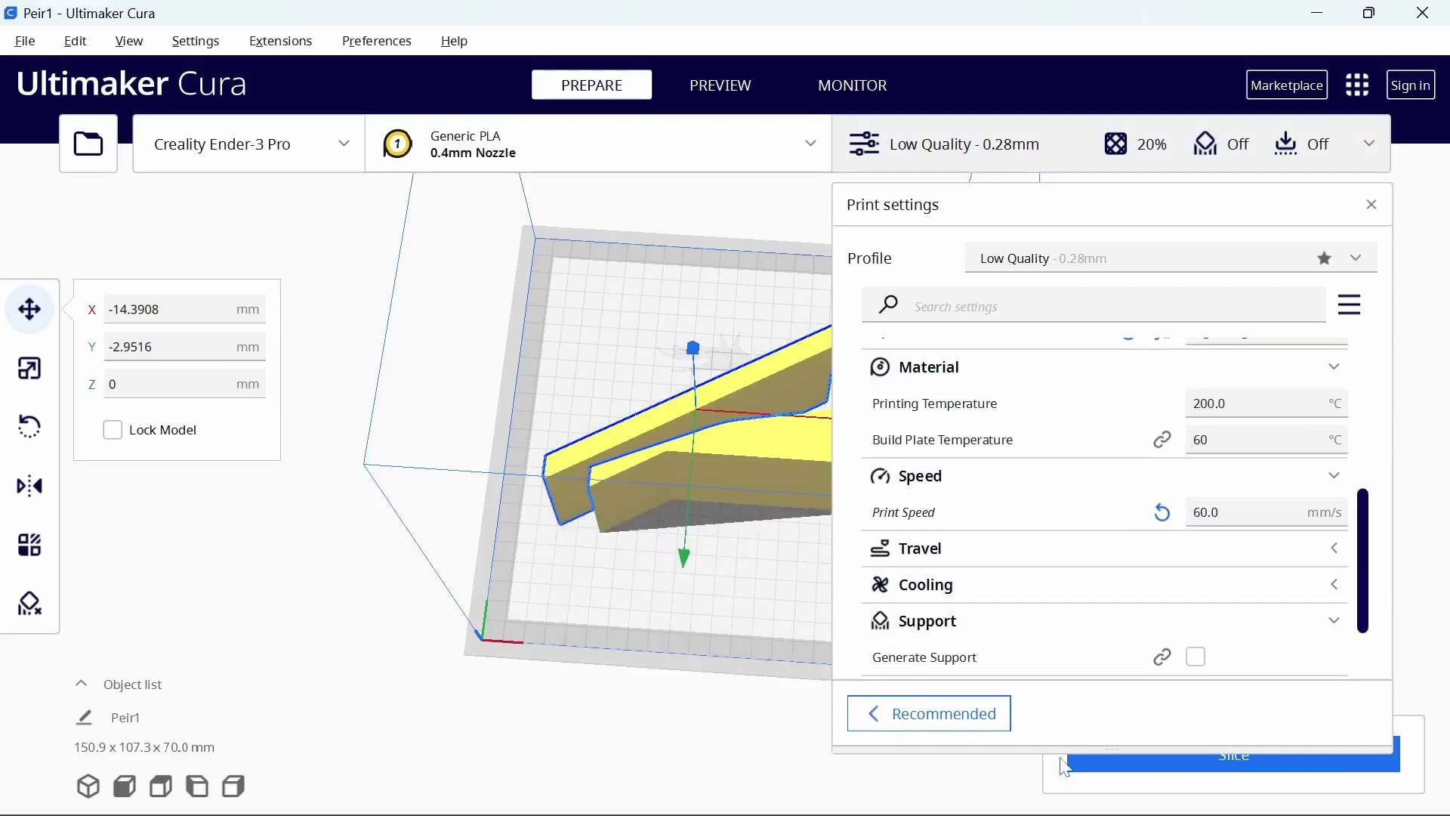
left_click(1381, 154)
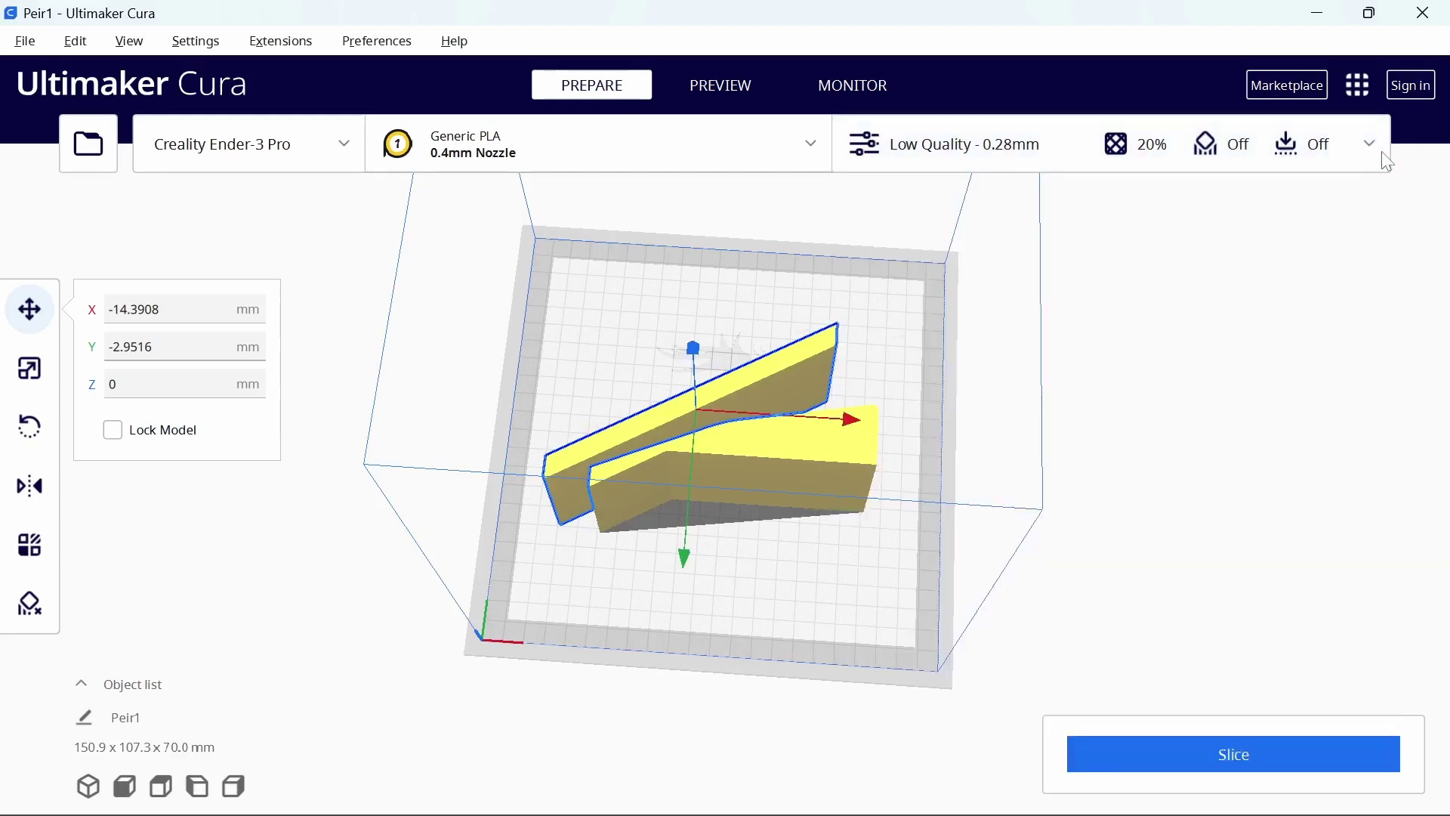
left_click(1209, 749)
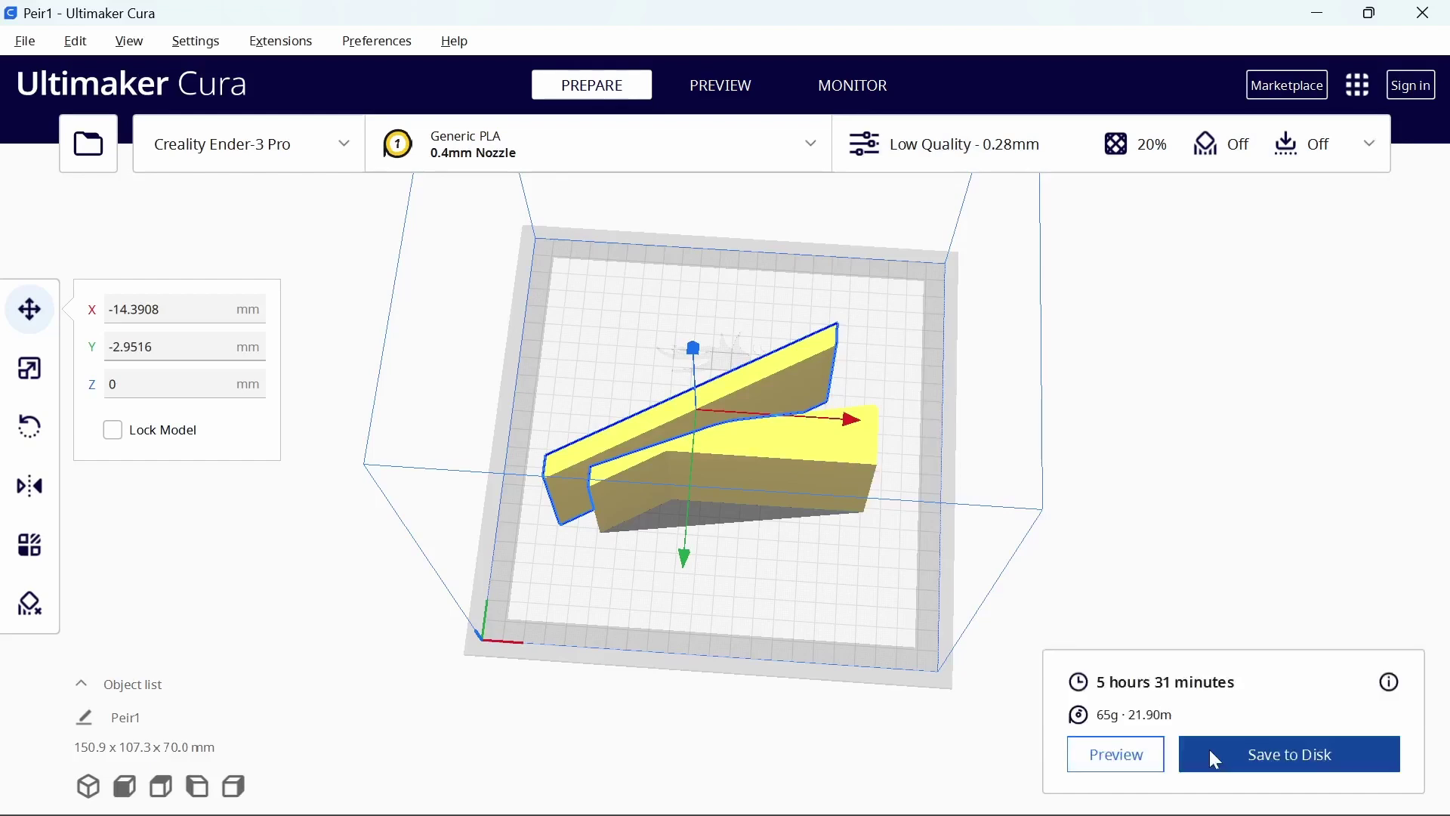